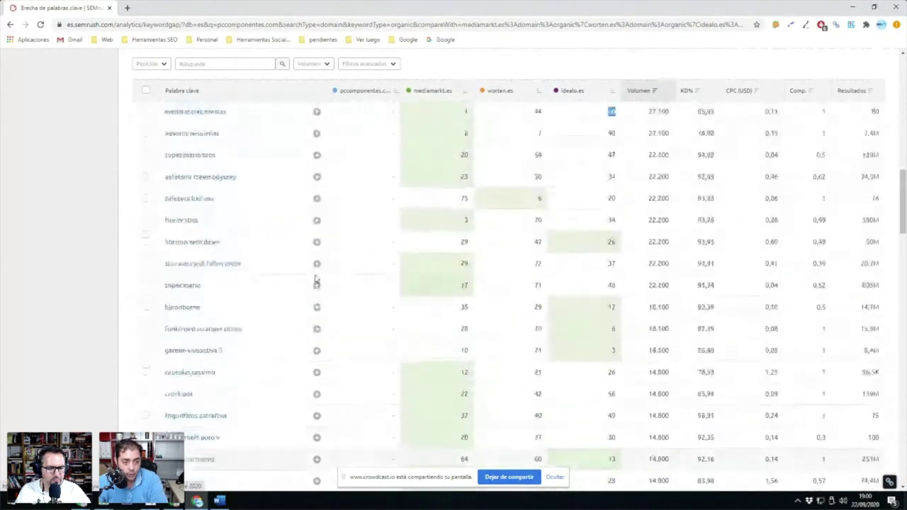
Add the keyword "ipod" from the missing keywords table to the default "iphone" list
scroll(298, 255, down, 3)
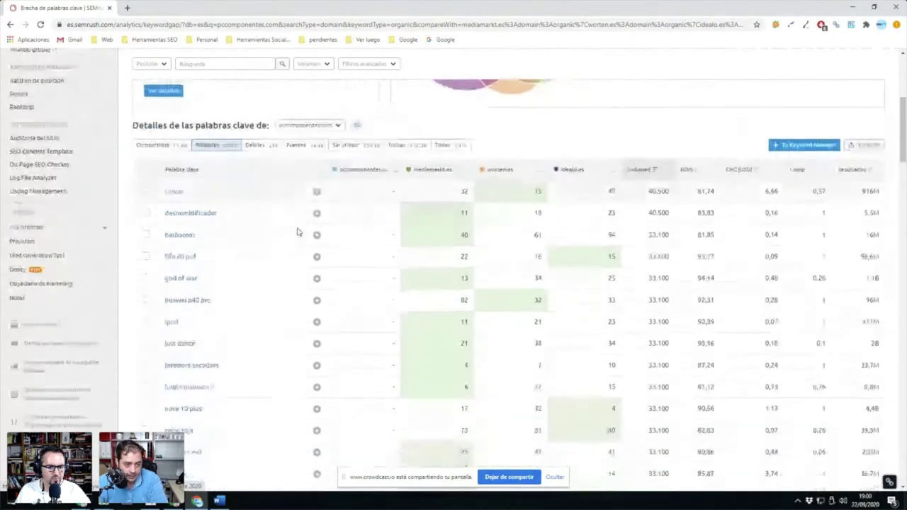
scroll(319, 235, down, 1)
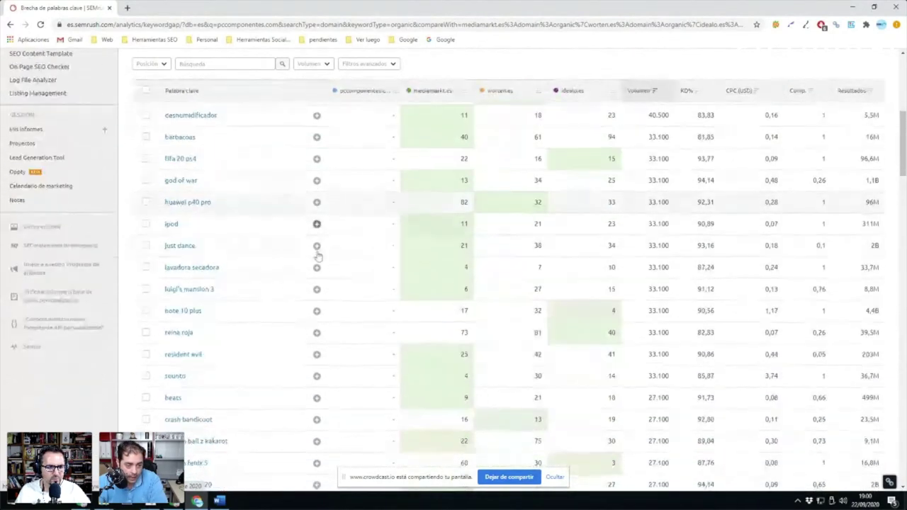
click(324, 225)
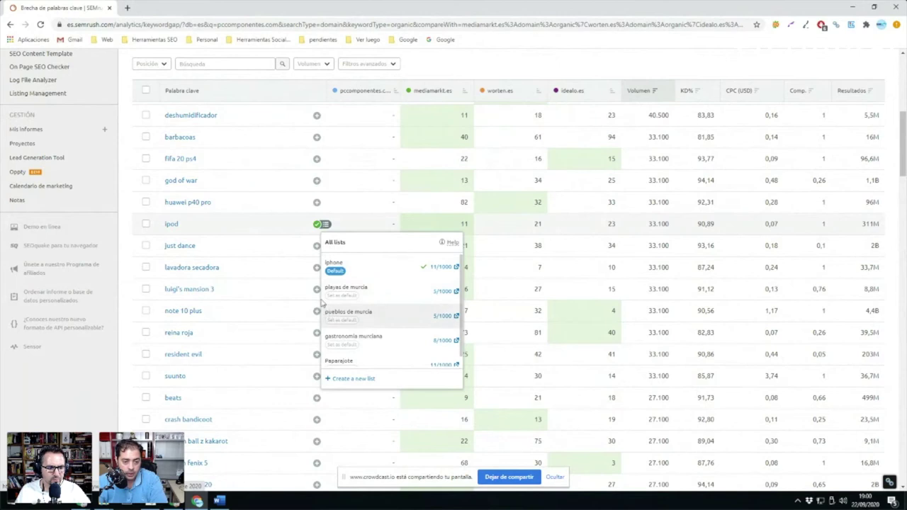
Find the keyword "iphone se nuevo" further down the table and add it to the "iphone" list
scroll(215, 306, down, 3)
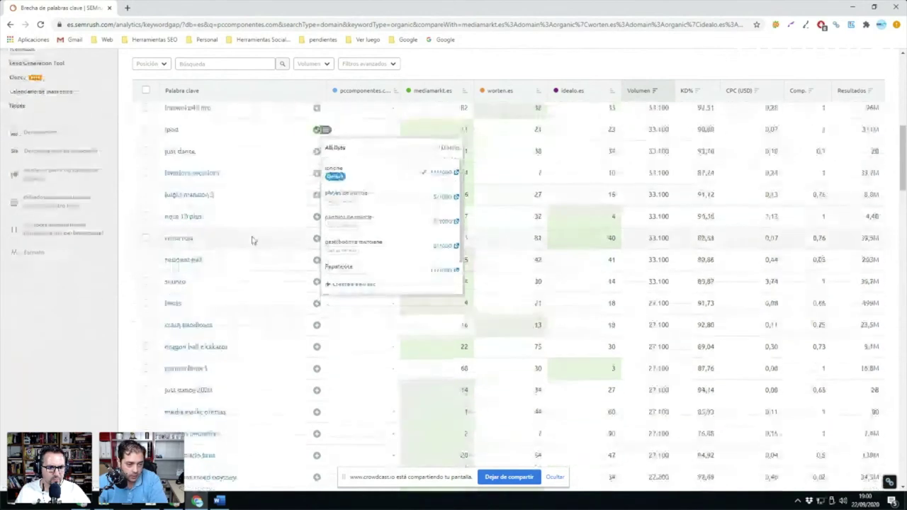
scroll(279, 243, down, 3)
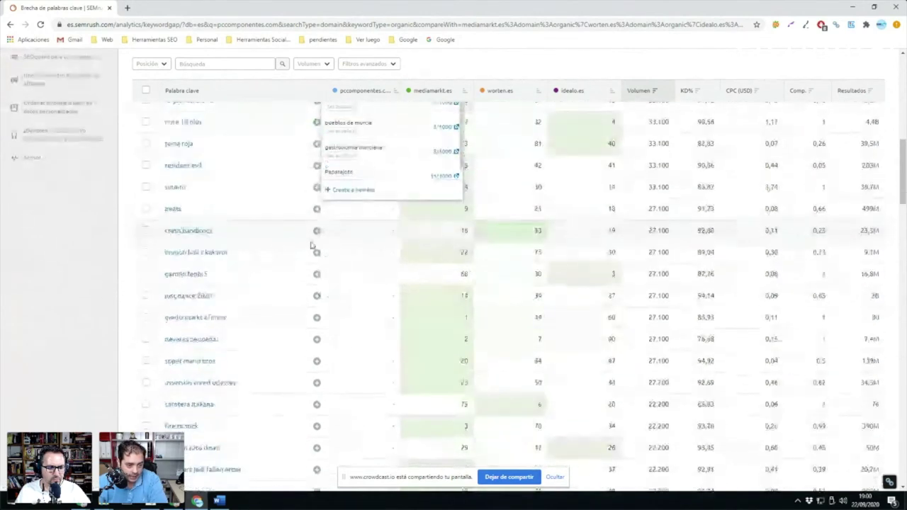
scroll(322, 255, down, 3)
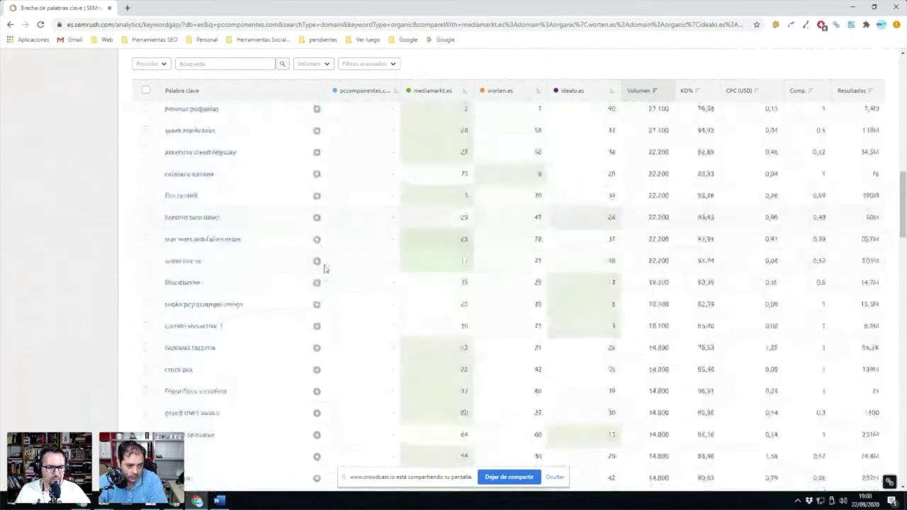
scroll(325, 277, down, 2)
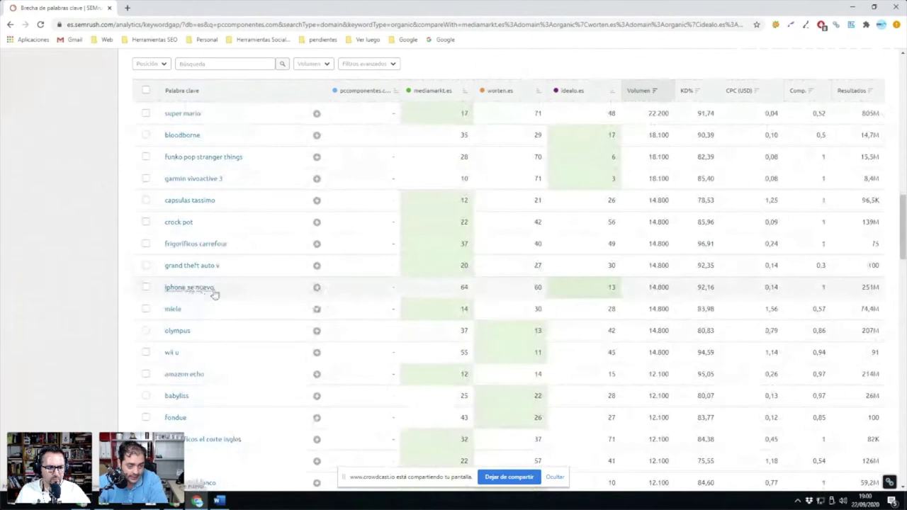
click(326, 289)
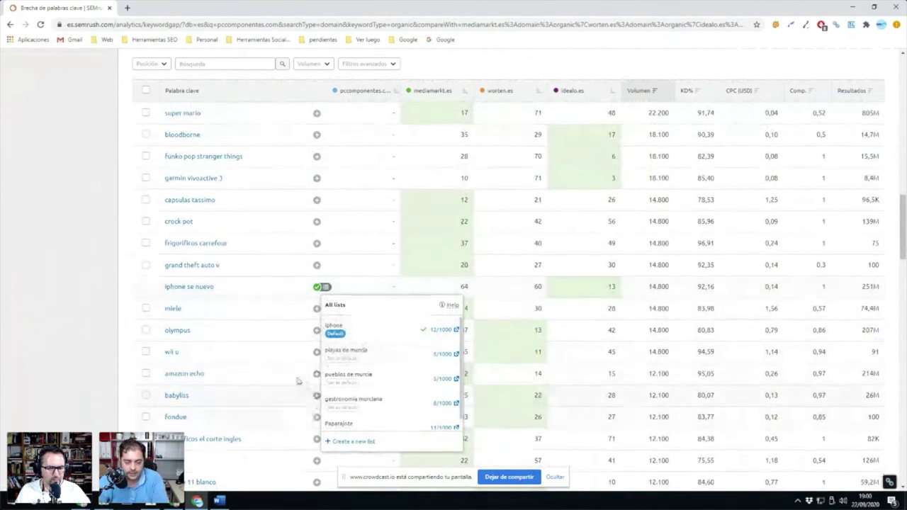
Open the list choices for the keyword "iphone 11 blanco" and choose the "iphone" list
scroll(298, 380, down, 2)
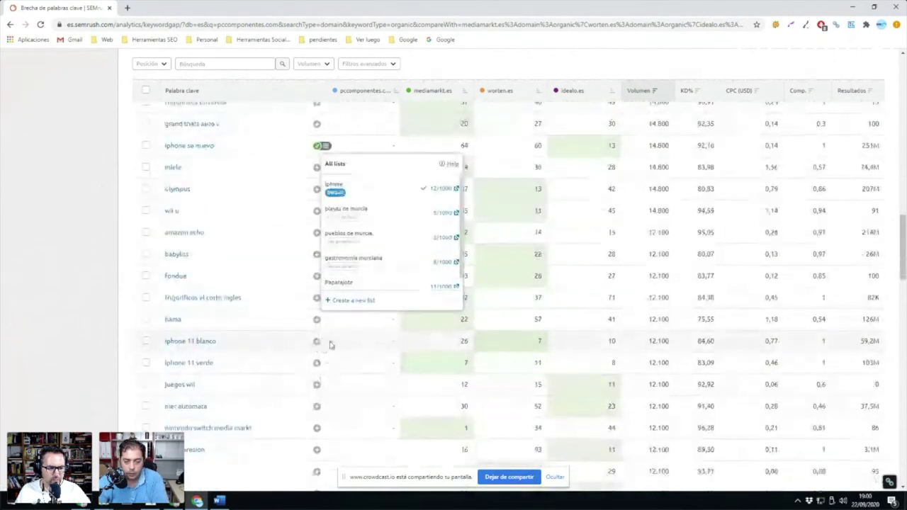
click(326, 347)
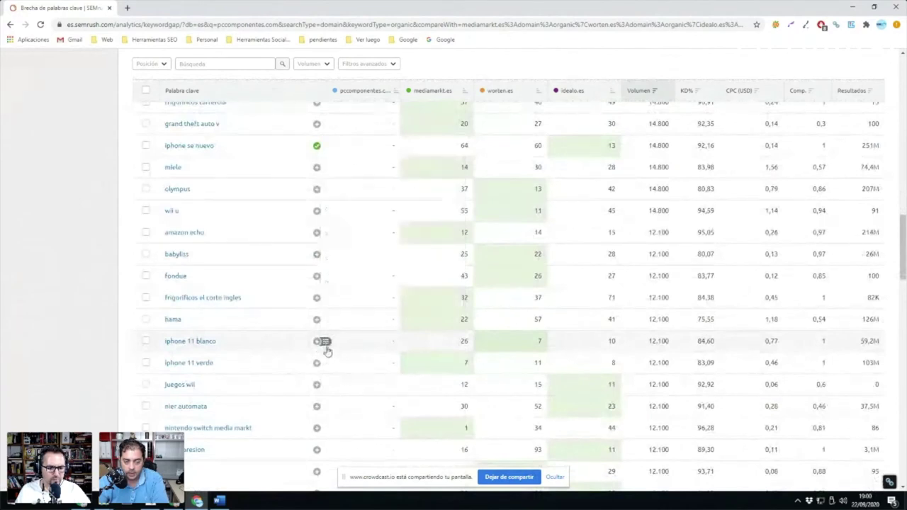
click(326, 345)
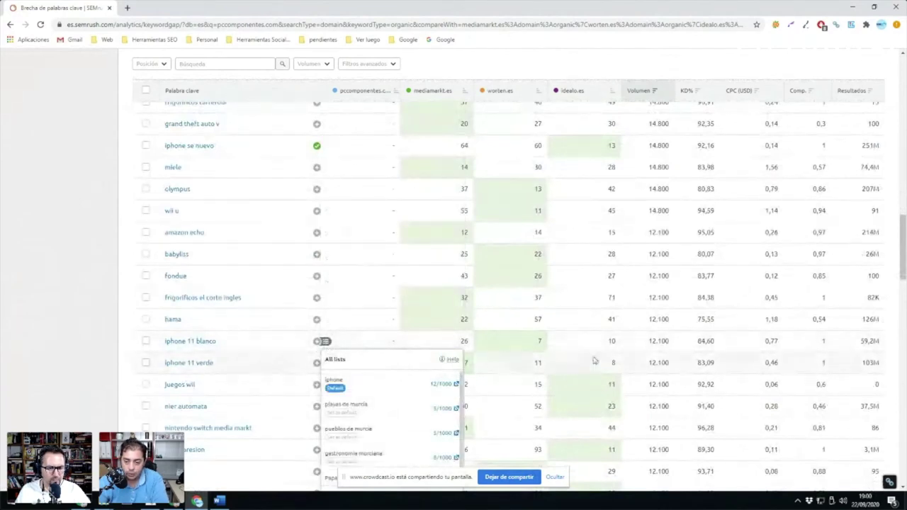
click(361, 384)
Hide and show pccomponentes.com and mediamarkt.es in the keyword overlap diagram to compare the domains' shared areas
scroll(26, 314, up, 10)
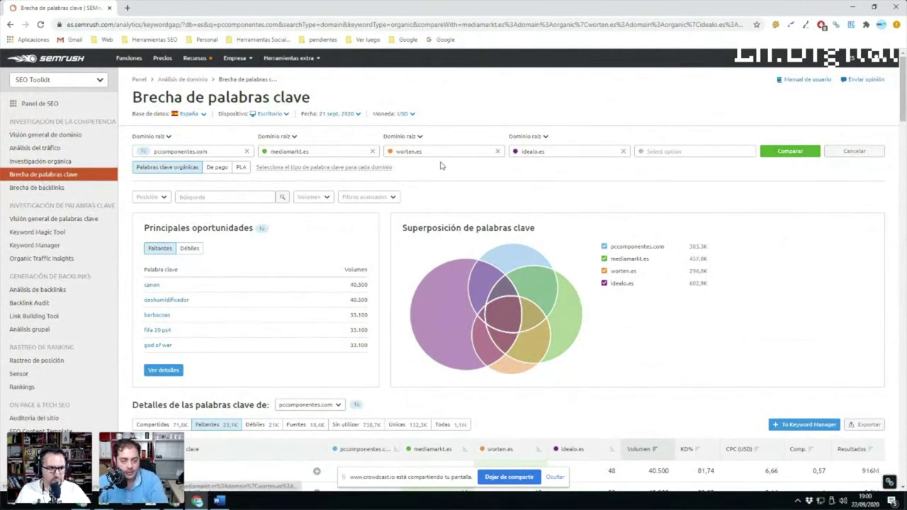
scroll(440, 165, down, 3)
scroll(563, 211, up, 2)
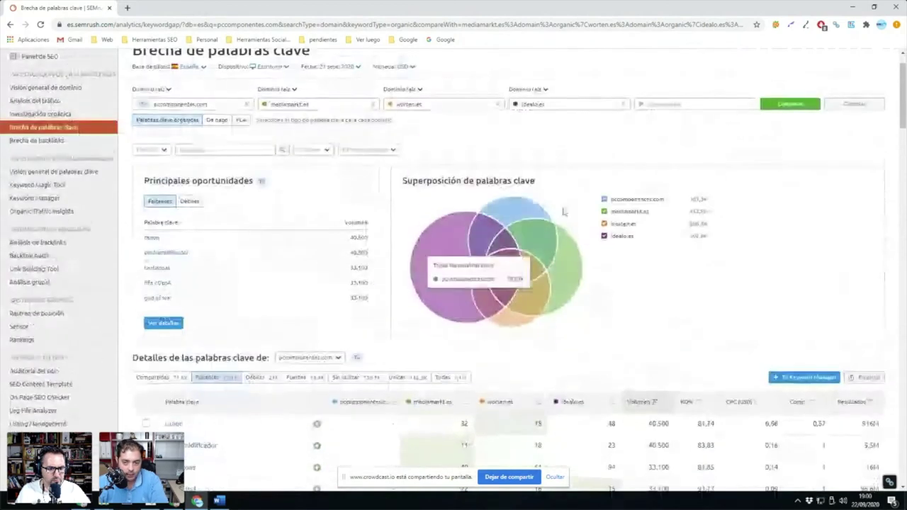
click(635, 201)
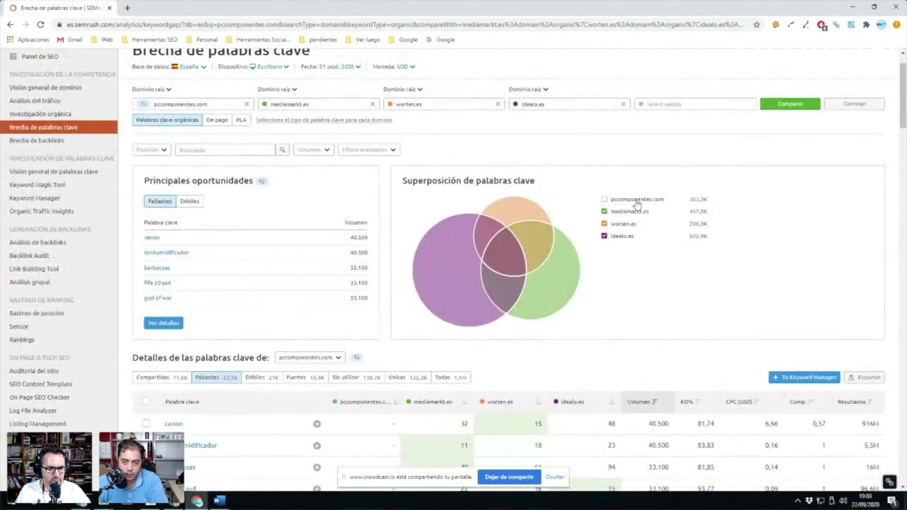
click(624, 201)
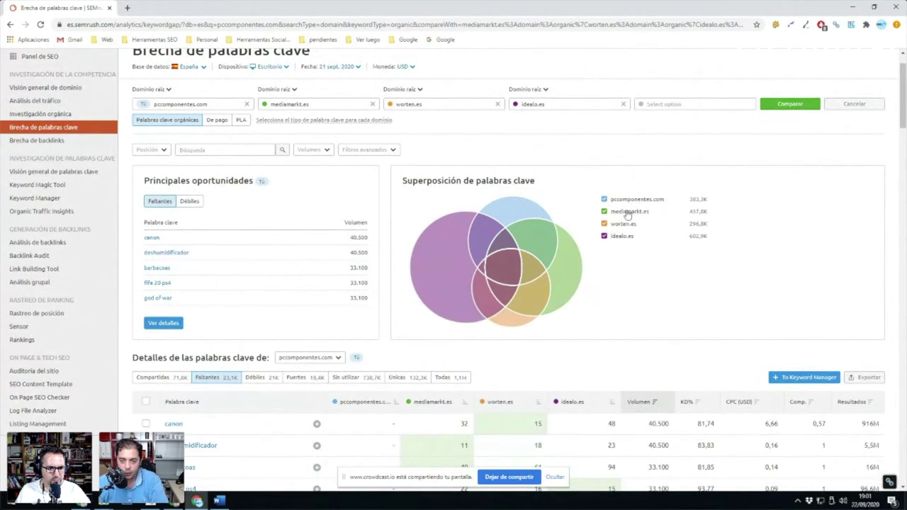
click(626, 214)
click(628, 214)
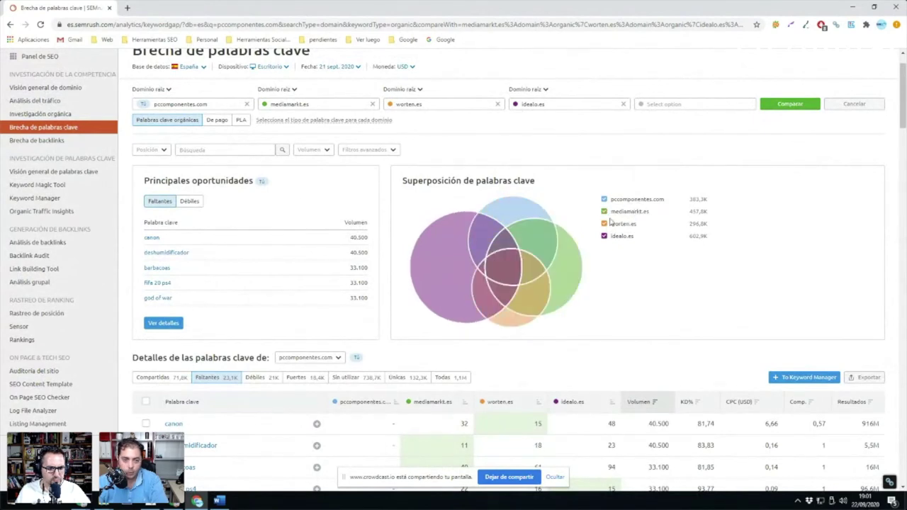
Open the main dashboard in a new browser tab, keeping the keyword gap report open
scroll(131, 115, up, 1)
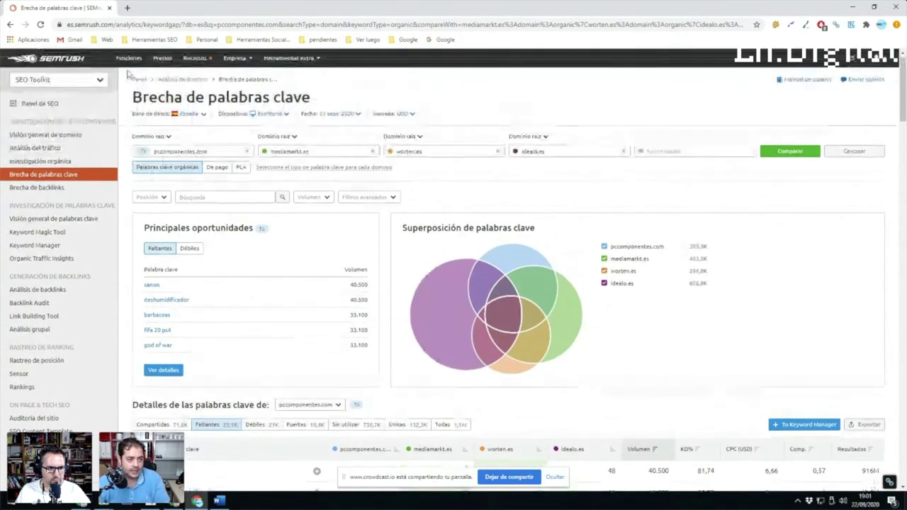
click(50, 63)
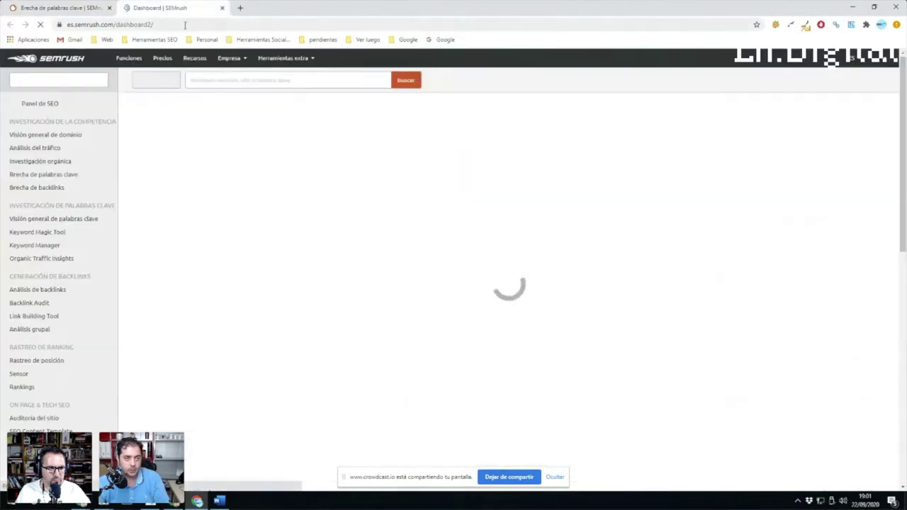
click(182, 24)
click(278, 77)
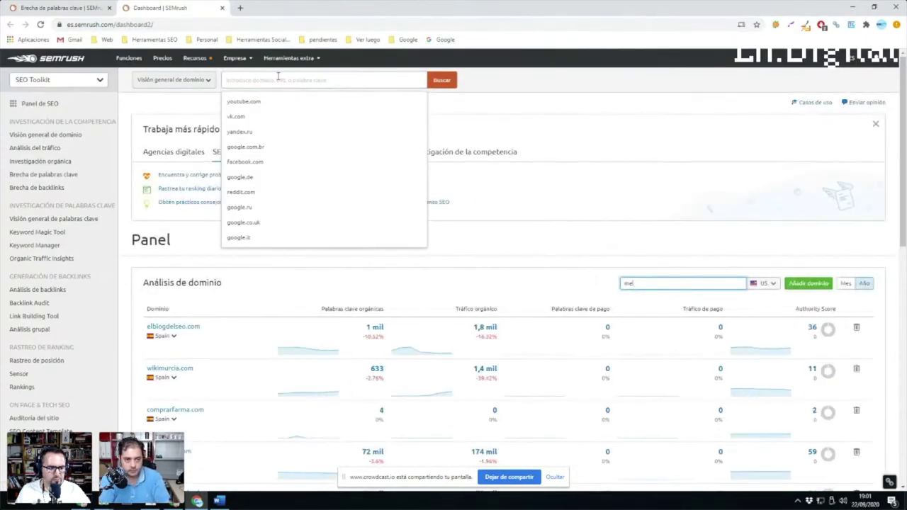
Look up the domain overview for mediamakt.es
click(270, 80)
text(mediama)
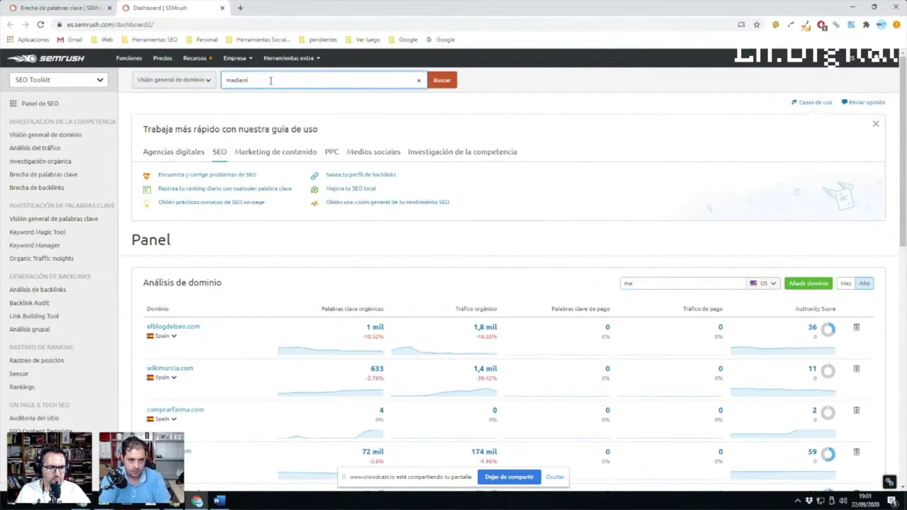
text(kt.es)
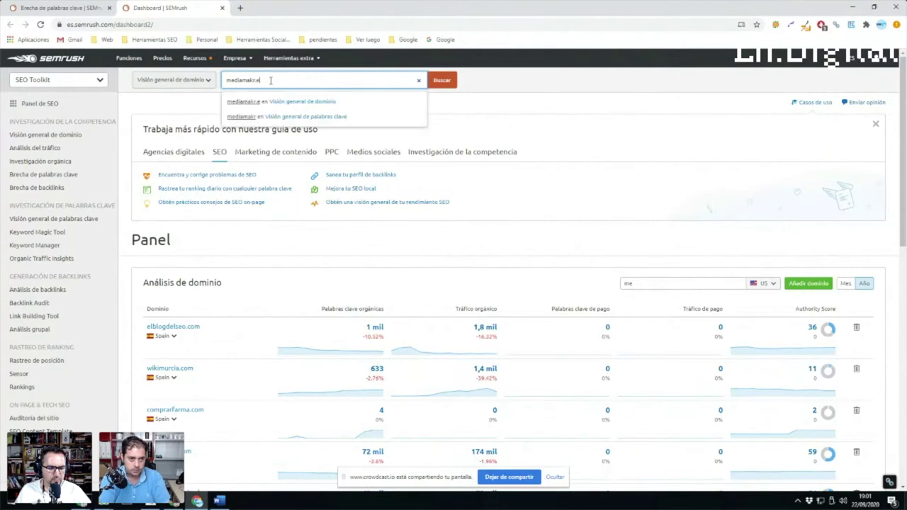
key(Return)
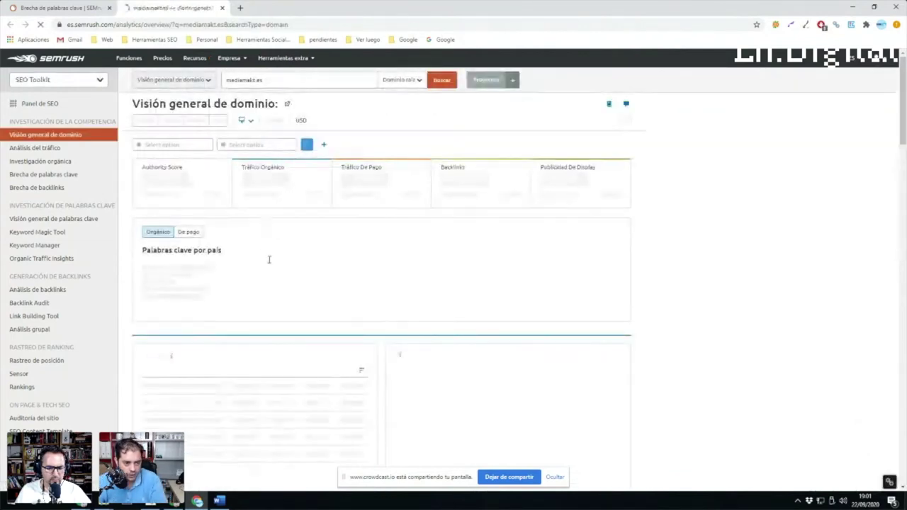
Examine the top organic keywords, organic competitors and traffic trends in the mediamakt.es overview
scroll(269, 213, down, 3)
scroll(262, 205, down, 3)
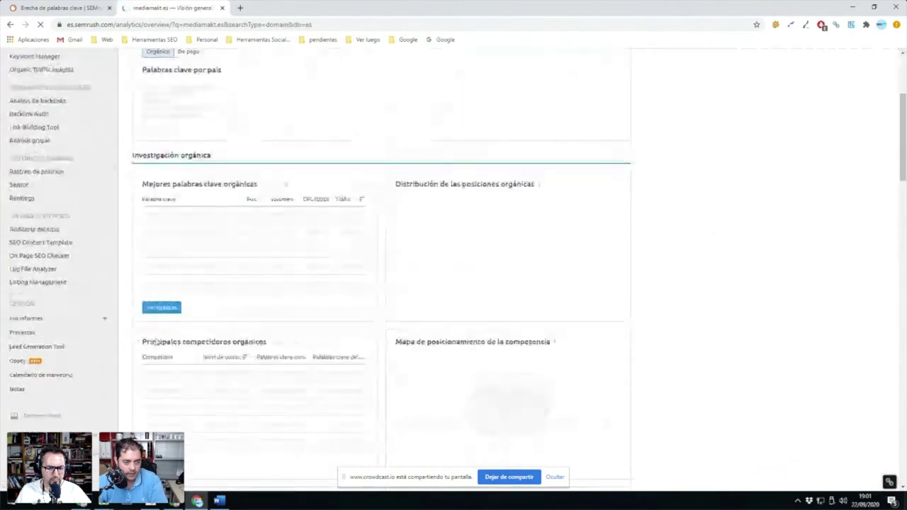
scroll(245, 287, down, 2)
scroll(254, 326, up, 3)
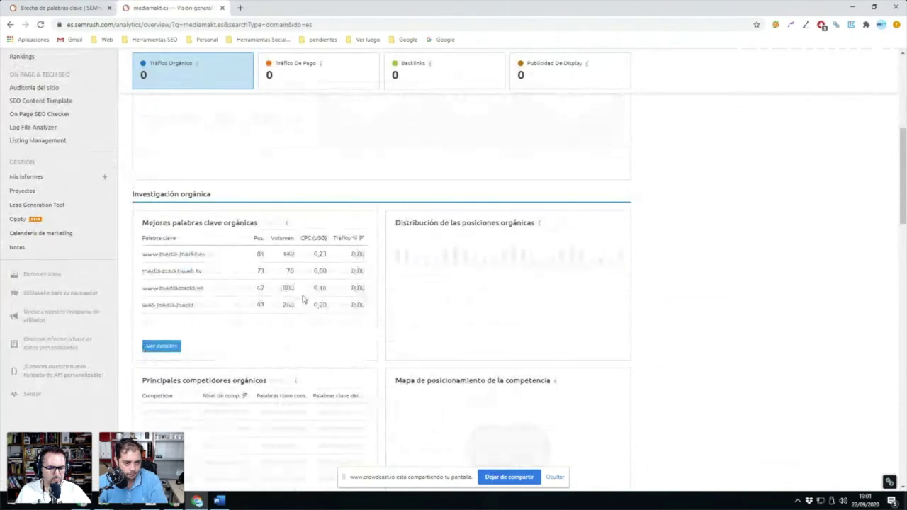
scroll(303, 297, down, 2)
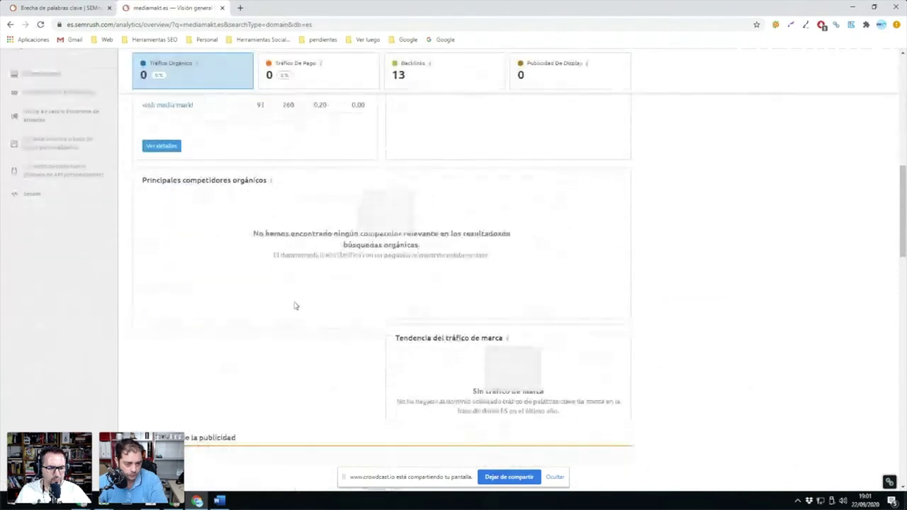
scroll(295, 306, down, 2)
scroll(264, 298, up, 8)
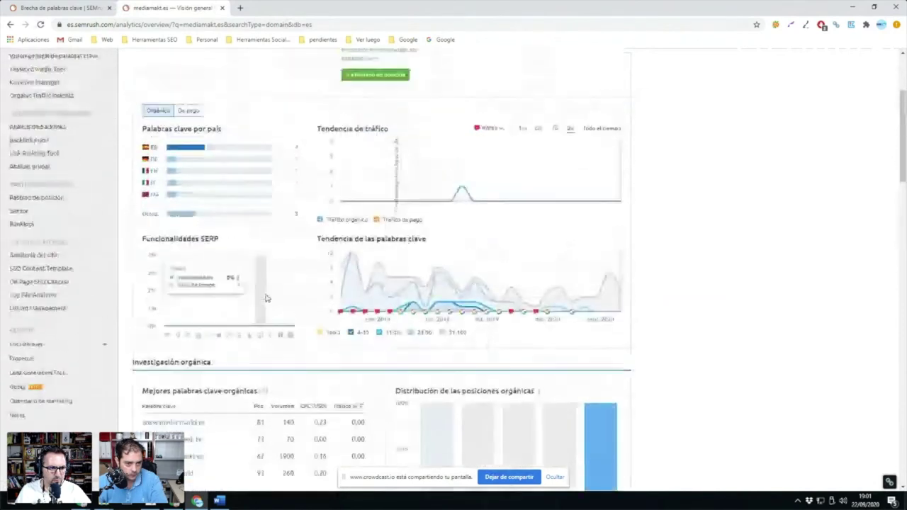
scroll(255, 330, up, 3)
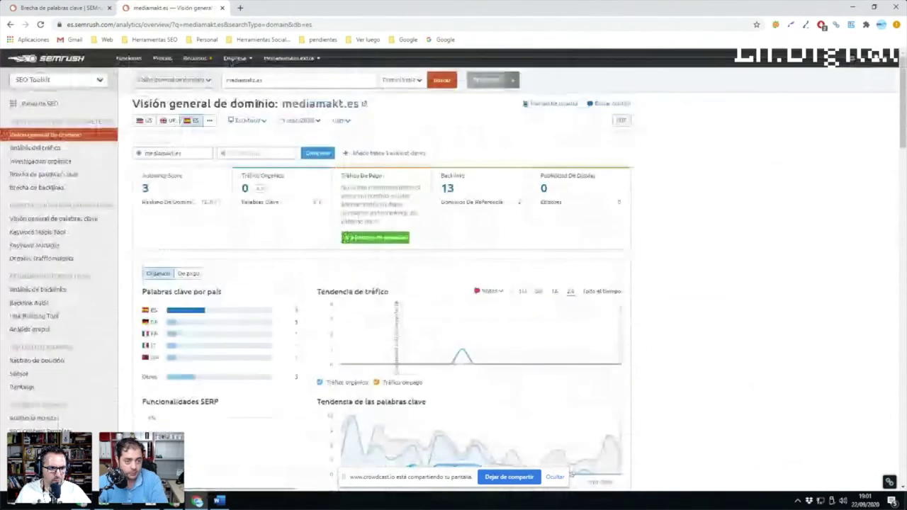
Correct the searched domain to mediamarkt.es and open its domain overview
click(273, 79)
key(BackSpace)
key(BackSpace)
key(BackSpace)
key(BackSpace)
key(BackSpace)
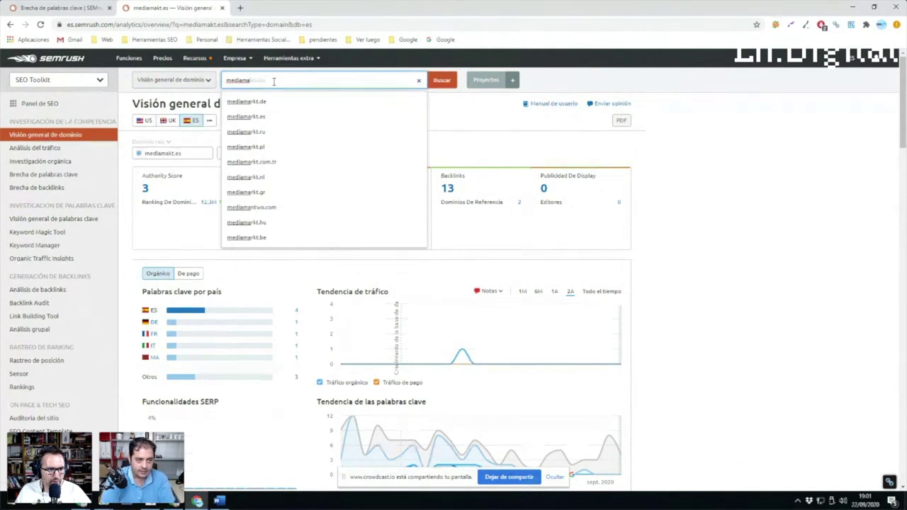
text(rkt.)
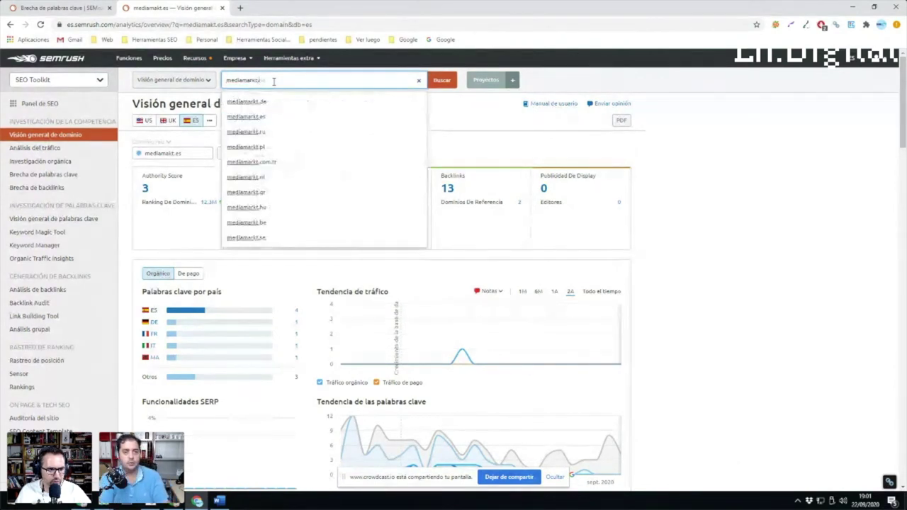
text(es)
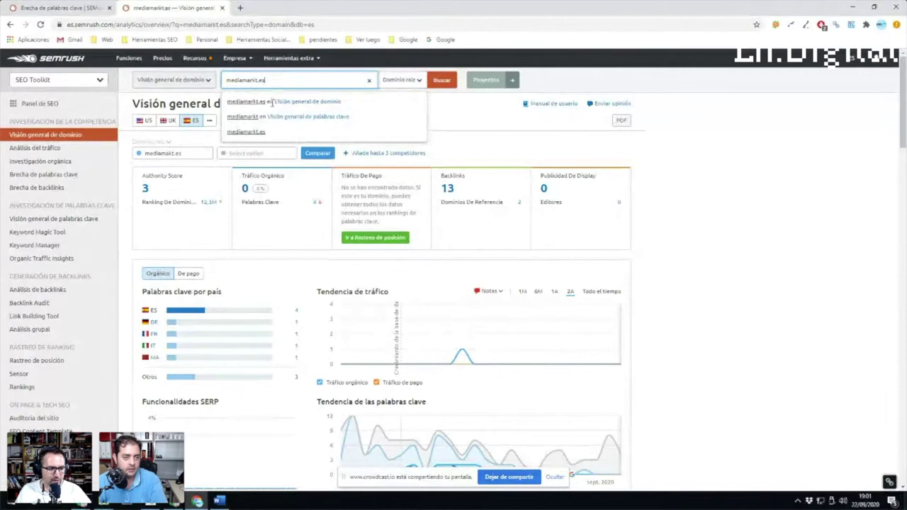
click(271, 105)
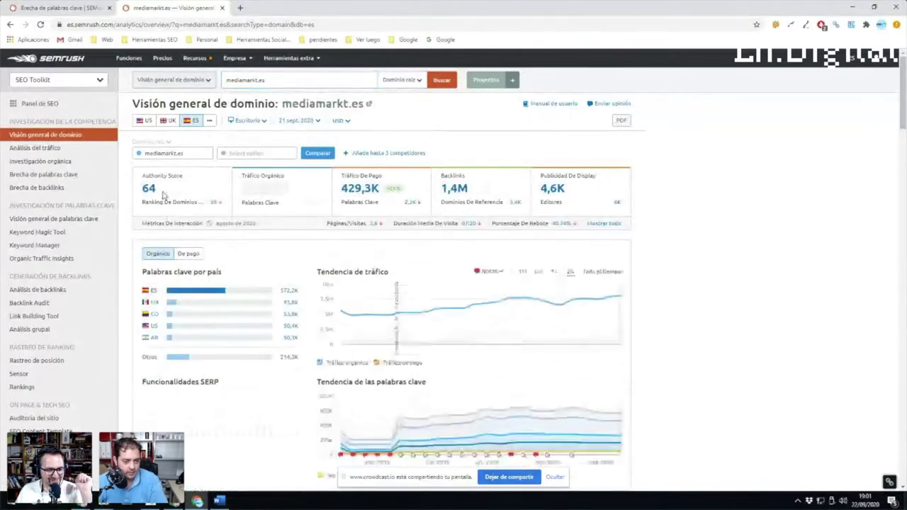
Review the mediamarkt.es domain overview, then open its traffic analysis and examine the visit metrics and trend by device
scroll(163, 195, down, 1)
scroll(170, 205, down, 3)
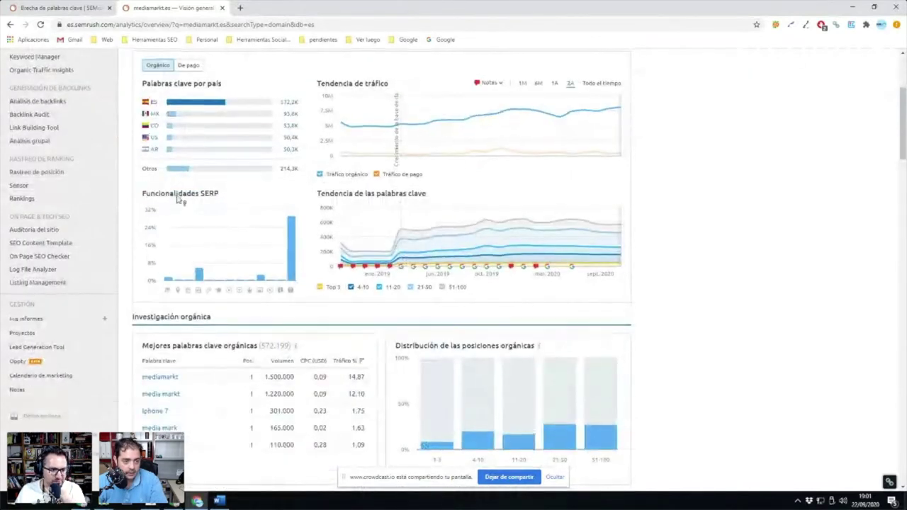
scroll(181, 200, up, 3)
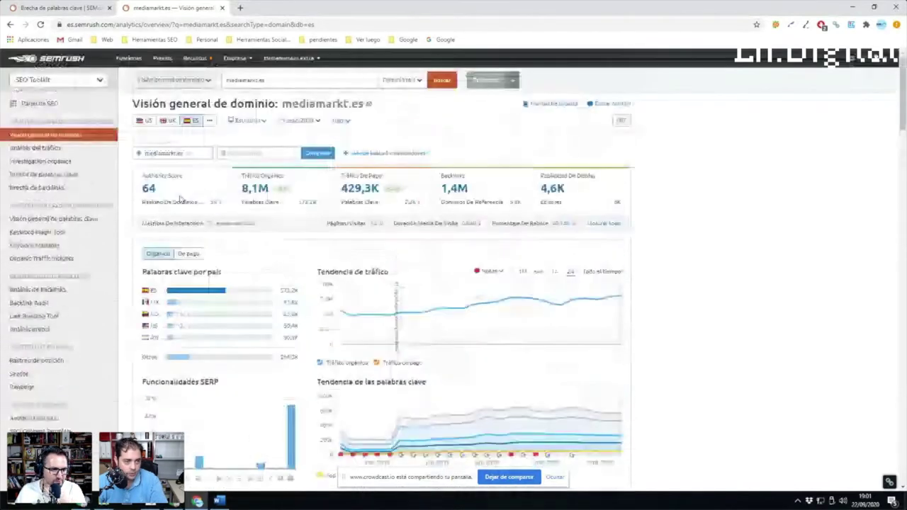
click(38, 149)
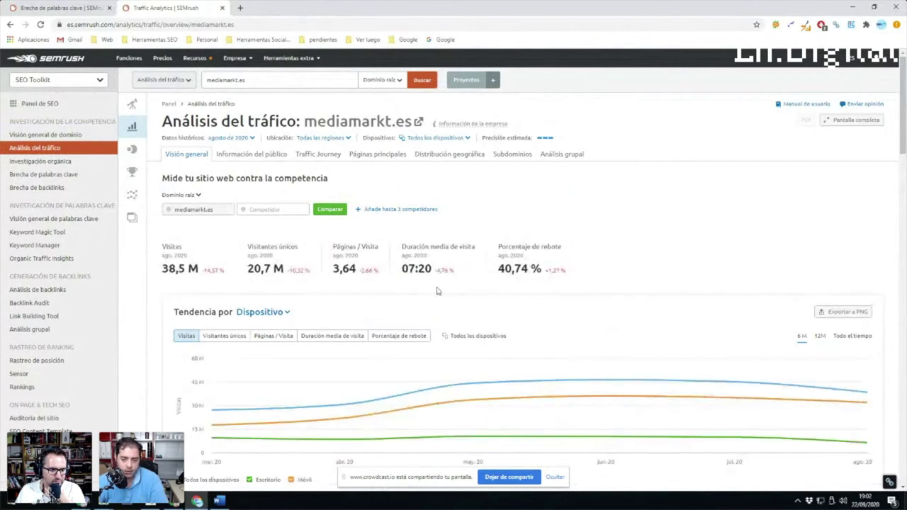
scroll(354, 196, down, 3)
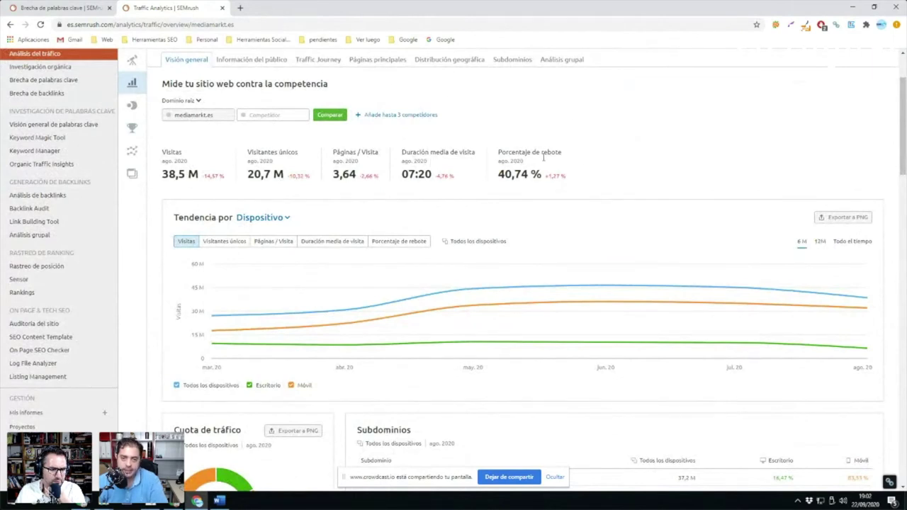
Examine the device share, subdomains and traffic sources by type in the mediamarkt.es traffic analysis
scroll(517, 175, down, 5)
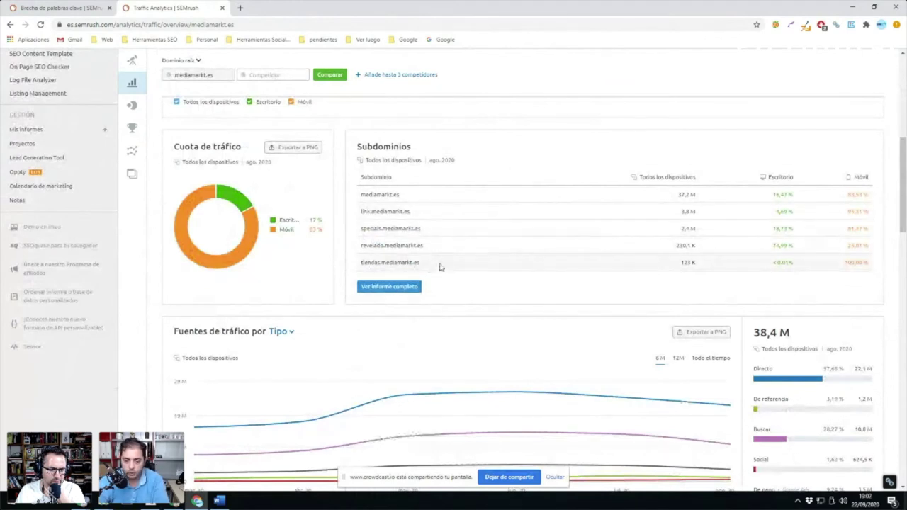
scroll(439, 267, down, 2)
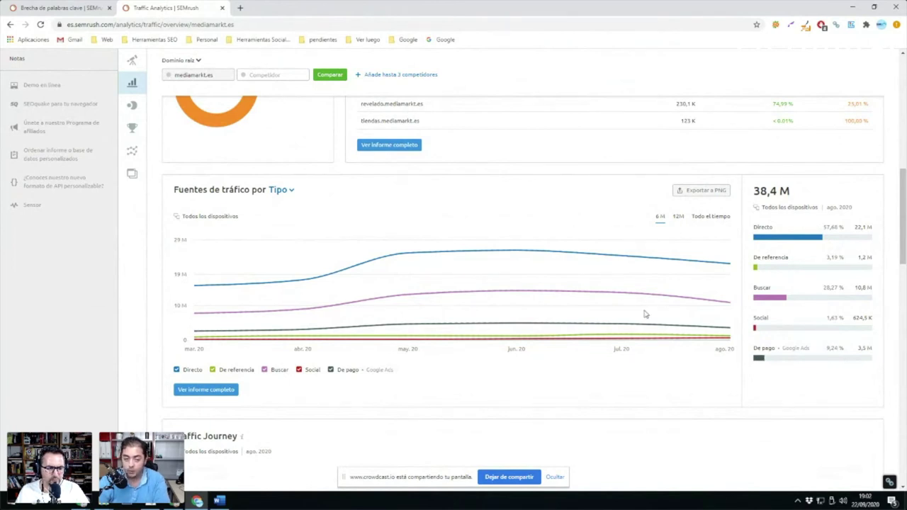
scroll(397, 247, down, 4)
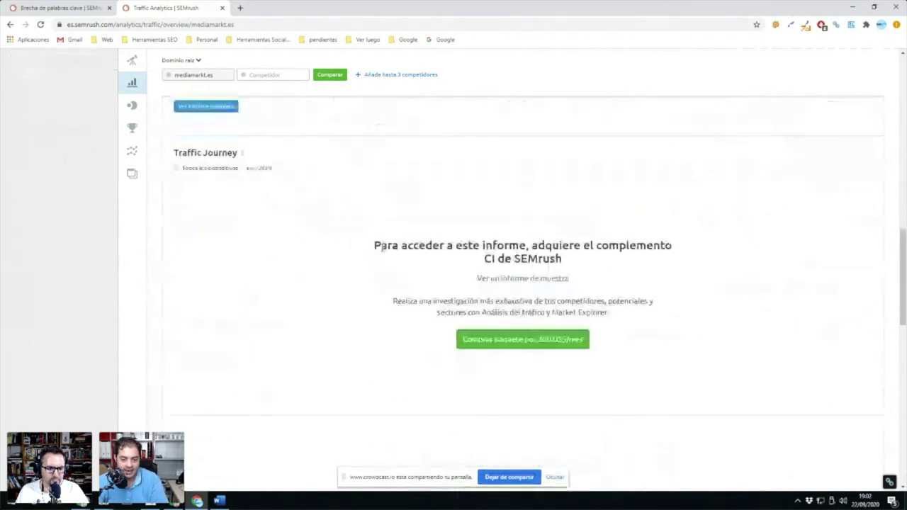
scroll(303, 222, up, 5)
scroll(309, 224, down, 8)
scroll(313, 228, down, 8)
scroll(318, 241, up, 12)
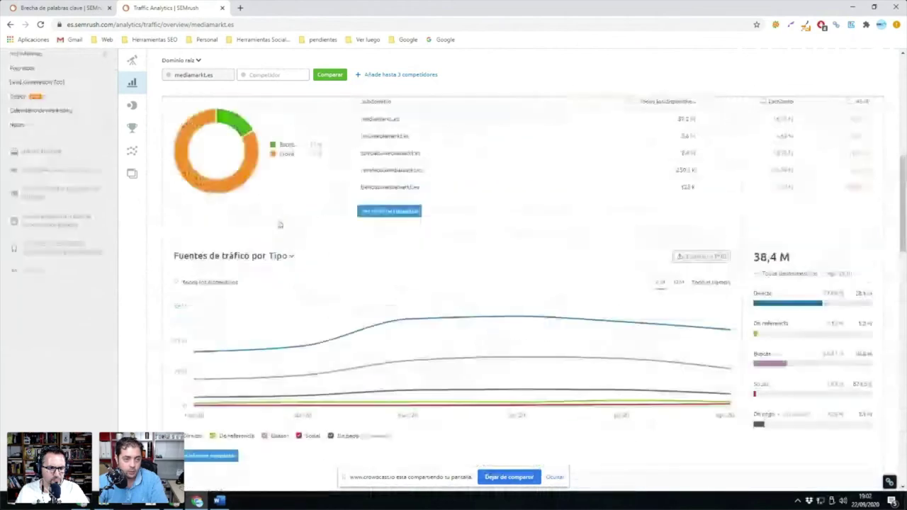
scroll(280, 224, up, 6)
Open Market Explorer for mediamarkt.es, dismiss the news notice and examine the competitors in the Growth Quadrant
click(132, 108)
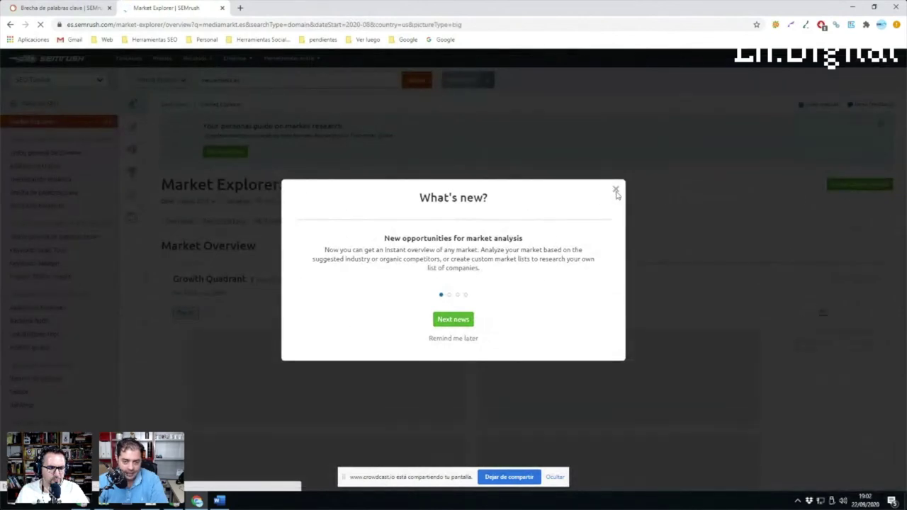
click(615, 105)
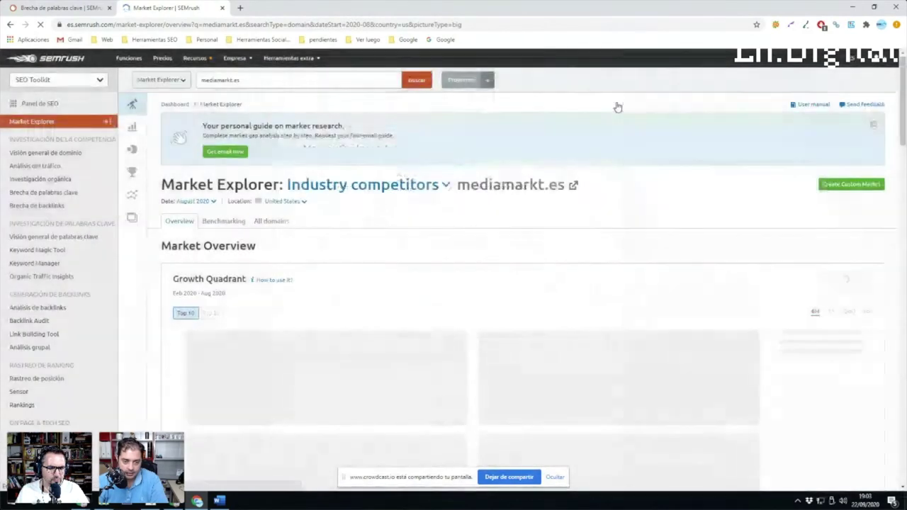
scroll(461, 211, down, 2)
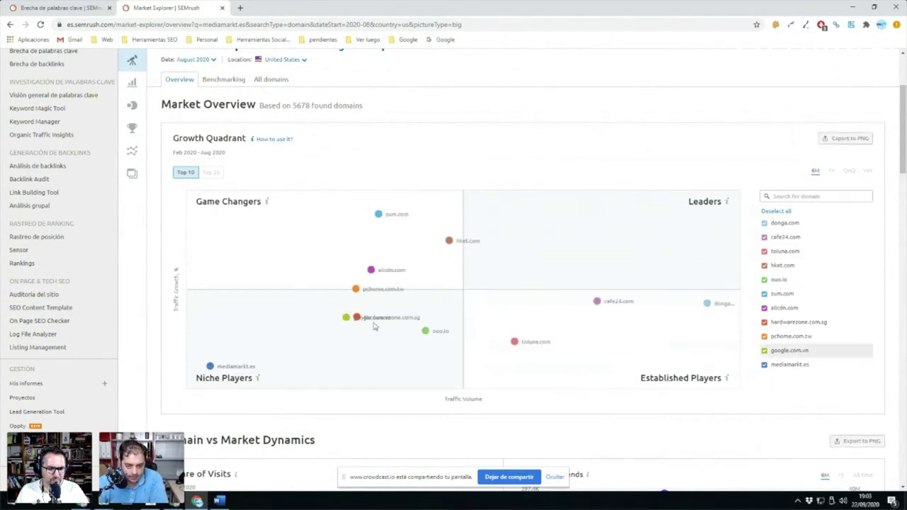
mouse_move(450, 246)
scroll(451, 246, down, 1)
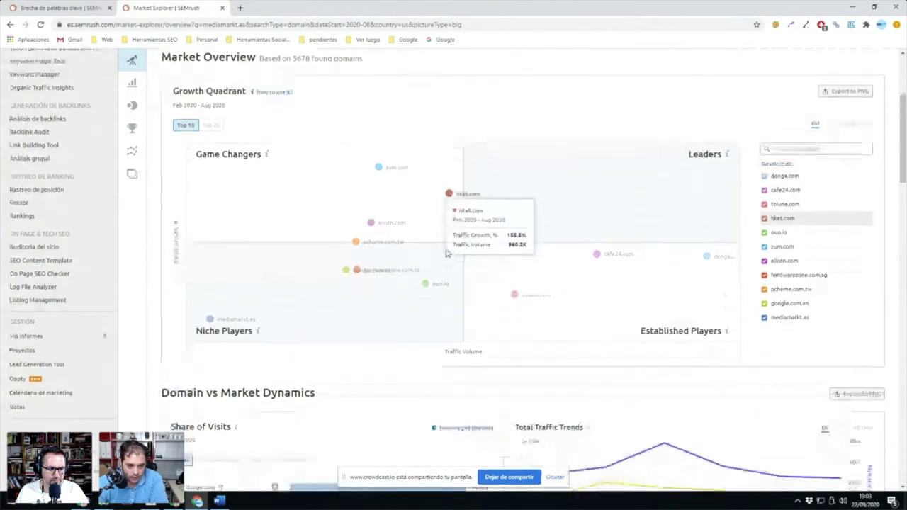
mouse_move(209, 320)
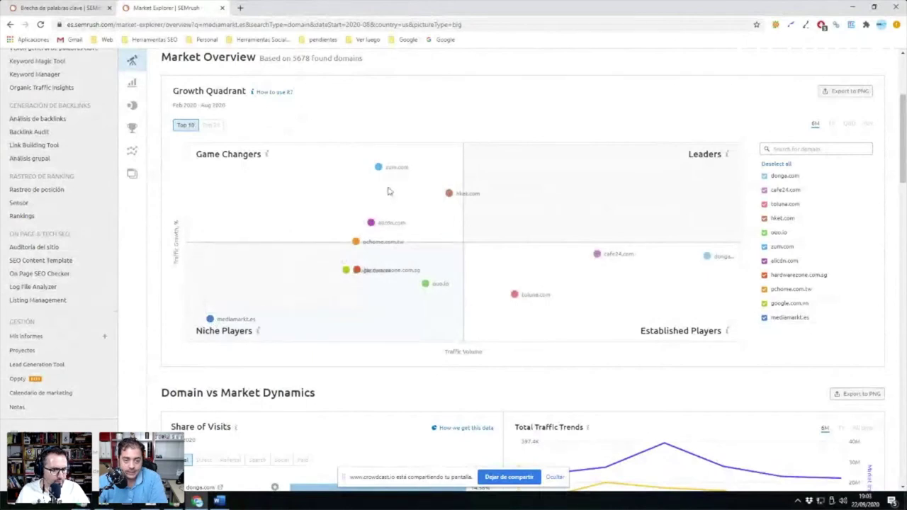
mouse_move(377, 170)
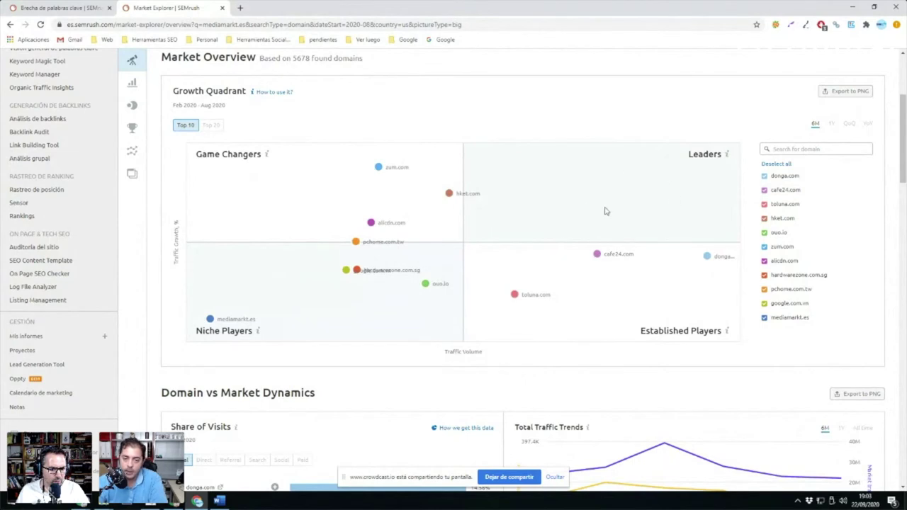
mouse_move(447, 197)
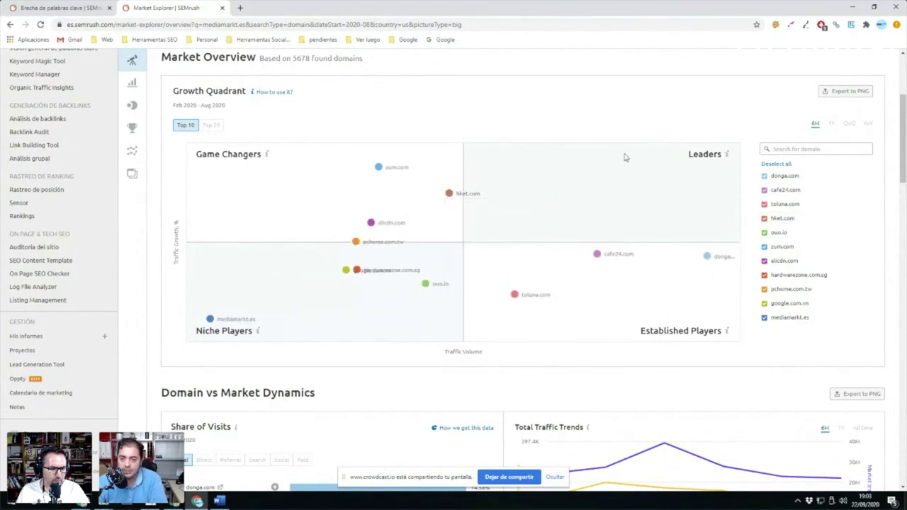
scroll(595, 220, down, 2)
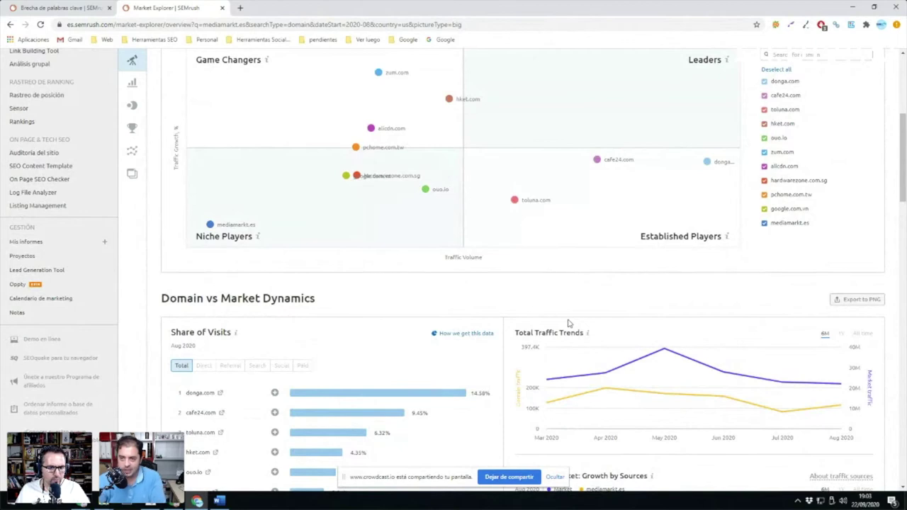
Set the Market Explorer location for mediamarkt.es to Spain
scroll(567, 324, up, 3)
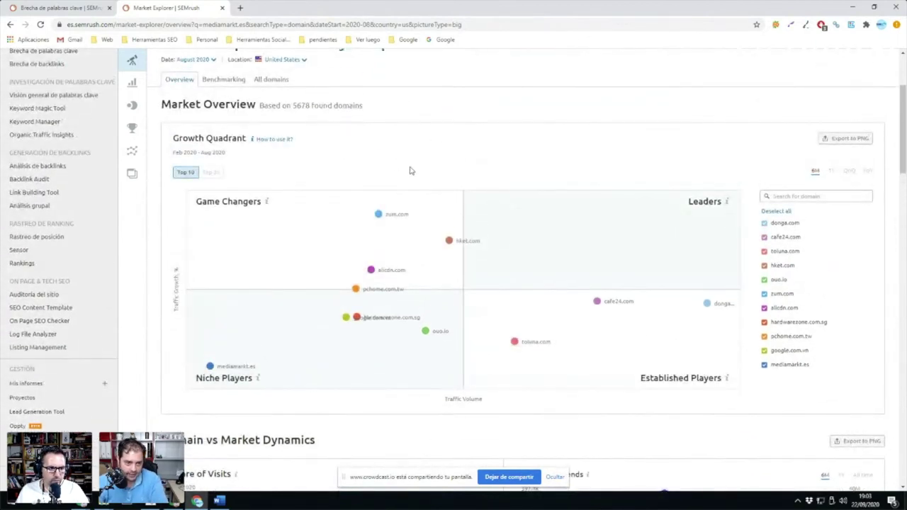
scroll(361, 158, up, 3)
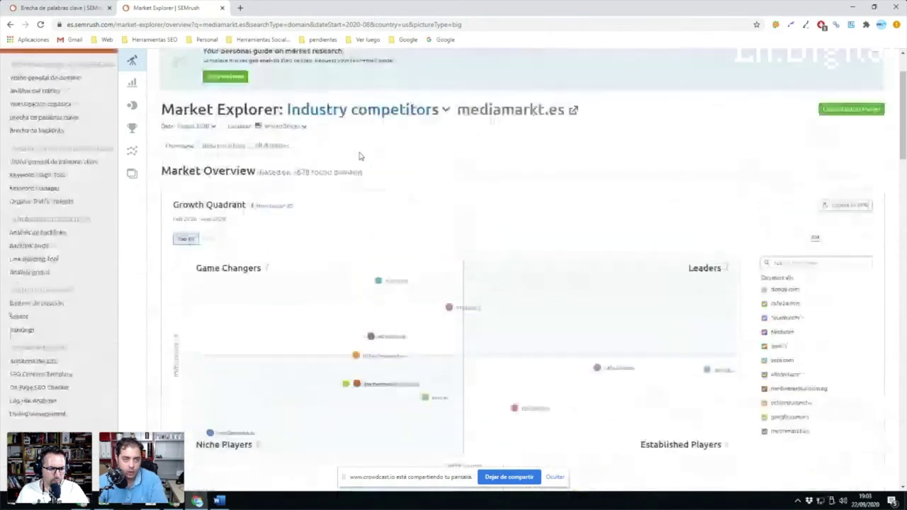
click(303, 201)
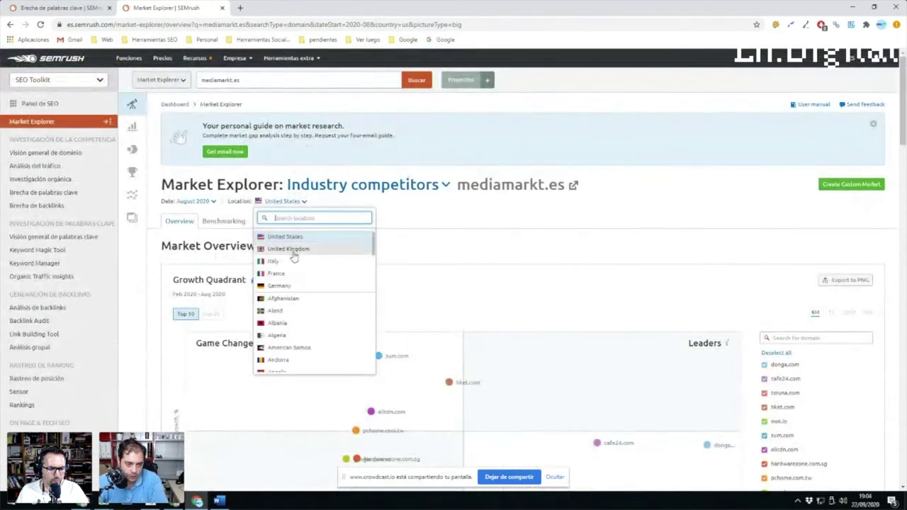
text(spain)
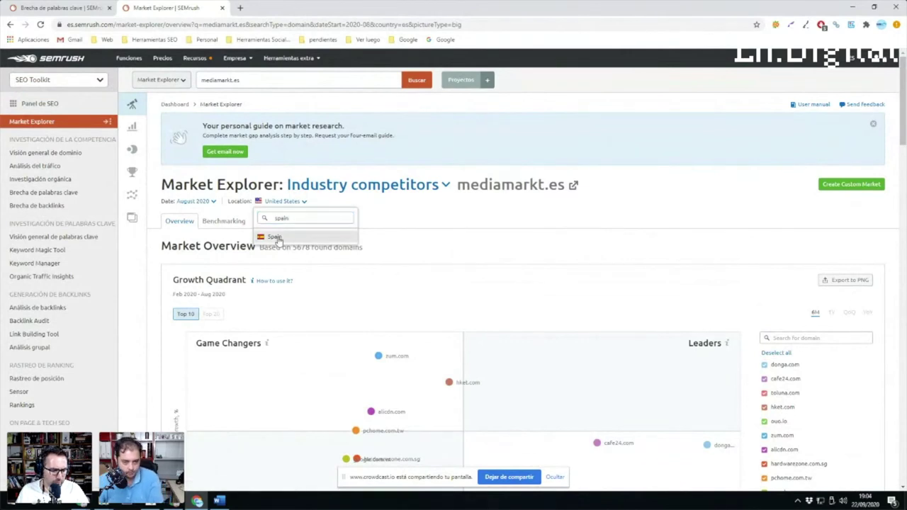
click(276, 238)
Examine the Spanish industry competitors of mediamarkt.es in the Growth Quadrant, including their traffic growth and volume
scroll(434, 229, down, 2)
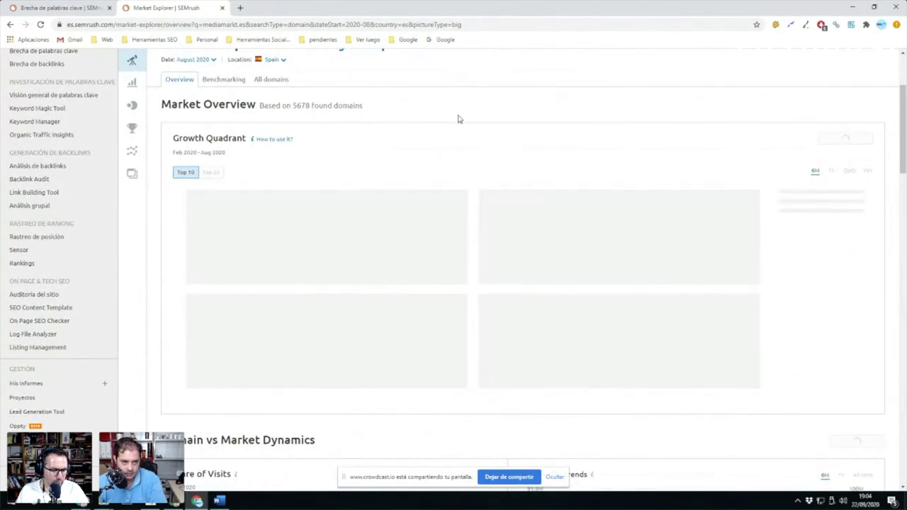
scroll(457, 120, up, 2)
scroll(439, 213, down, 1)
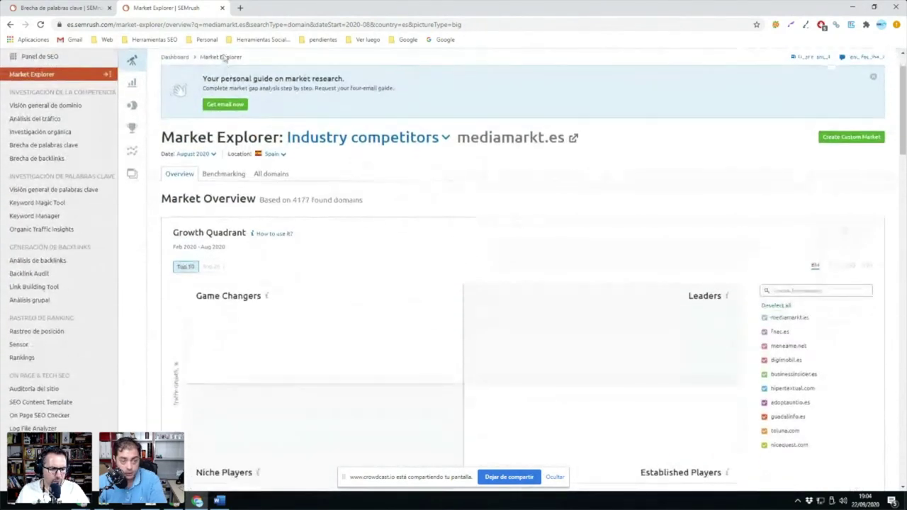
scroll(318, 127, up, 1)
scroll(455, 145, down, 2)
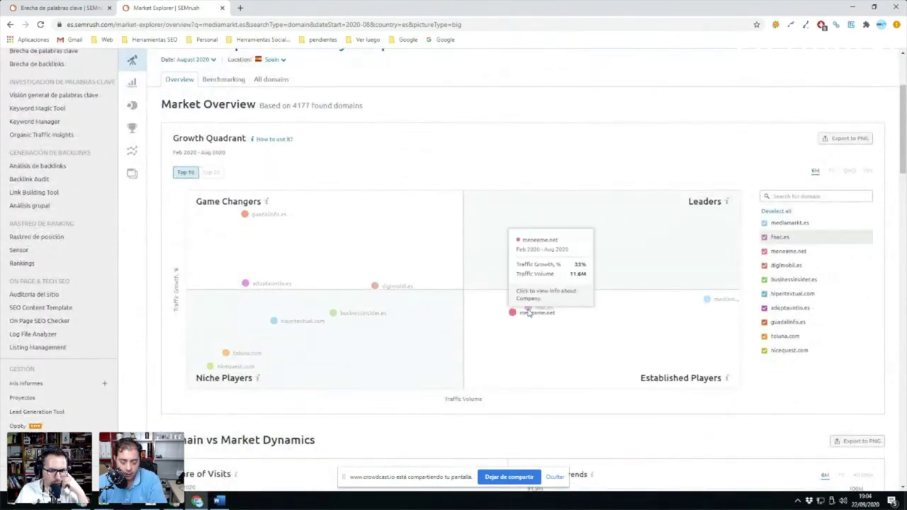
mouse_move(512, 320)
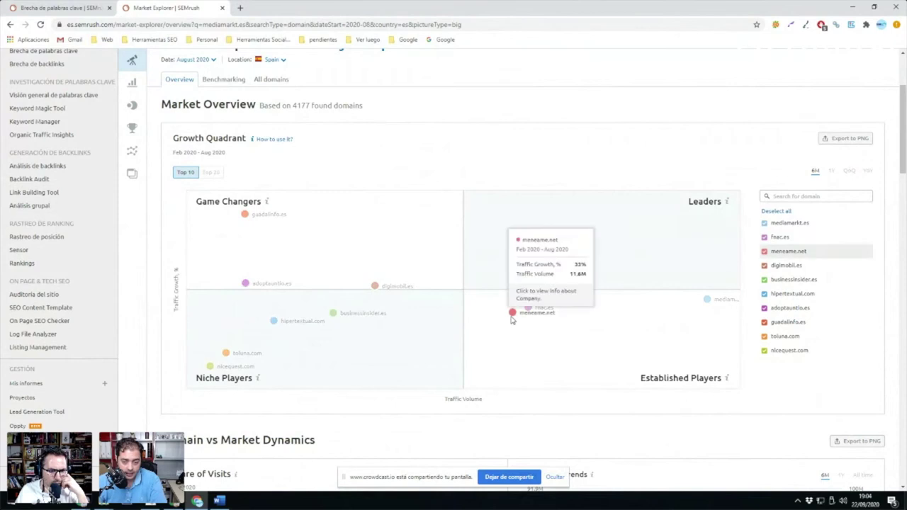
mouse_move(710, 303)
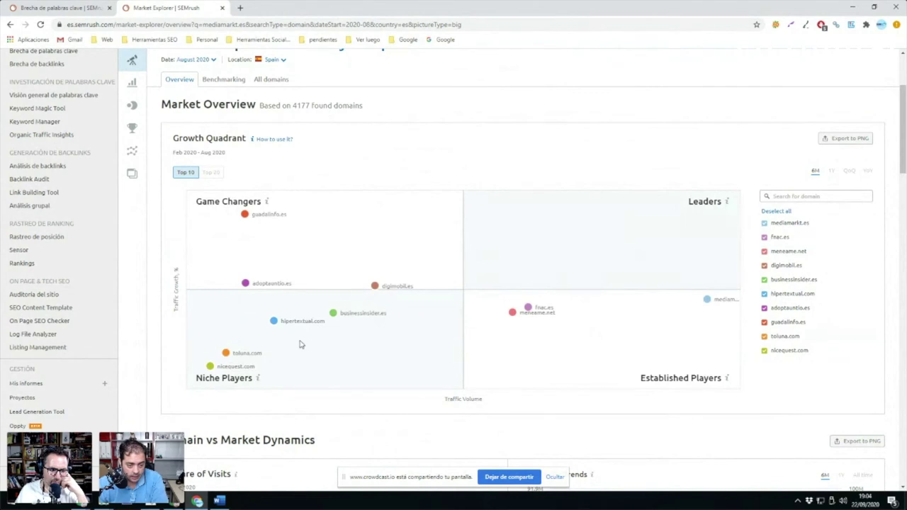
mouse_move(362, 319)
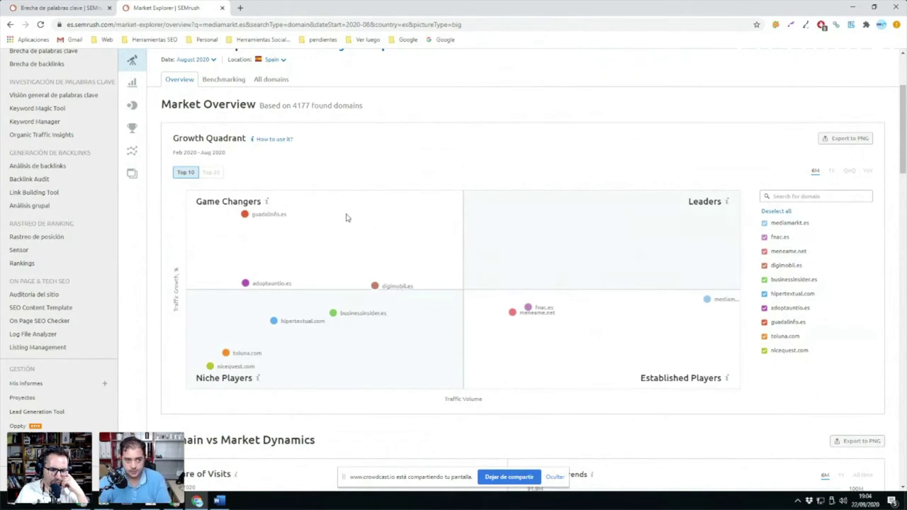
Search Market Explorer for the domain pccomponentes.com
scroll(346, 217, up, 2)
triple_click(227, 79)
text(pccomponentes.com)
key(Return)
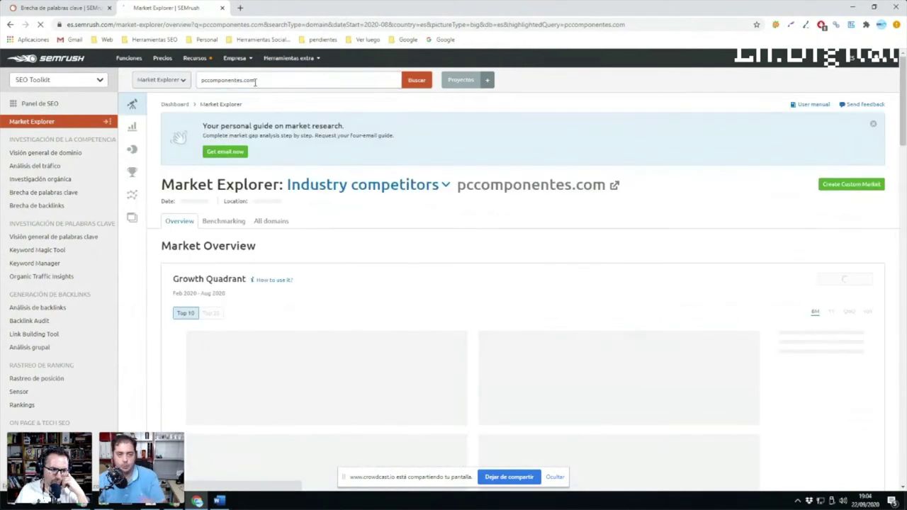
Examine the Growth Quadrant, share of visits, traffic trends and growth by sources for pccomponentes.com
scroll(490, 181, down, 2)
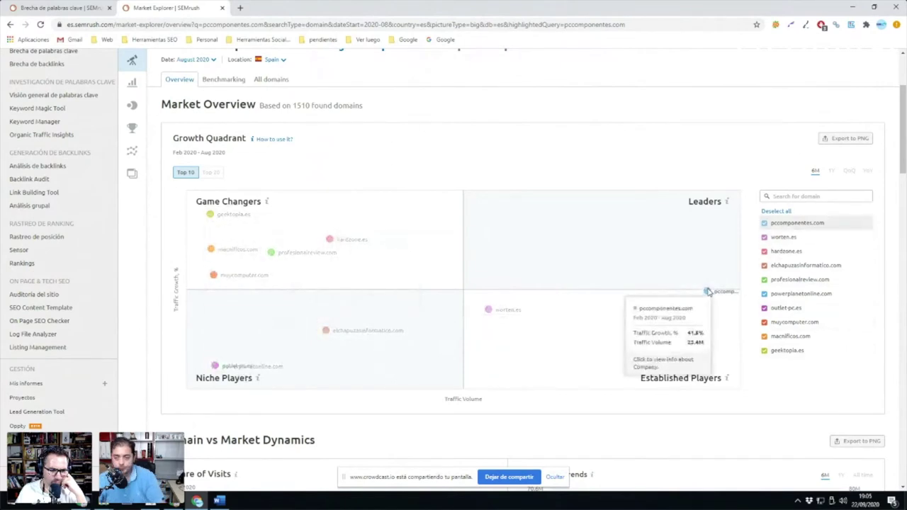
scroll(635, 245, down, 4)
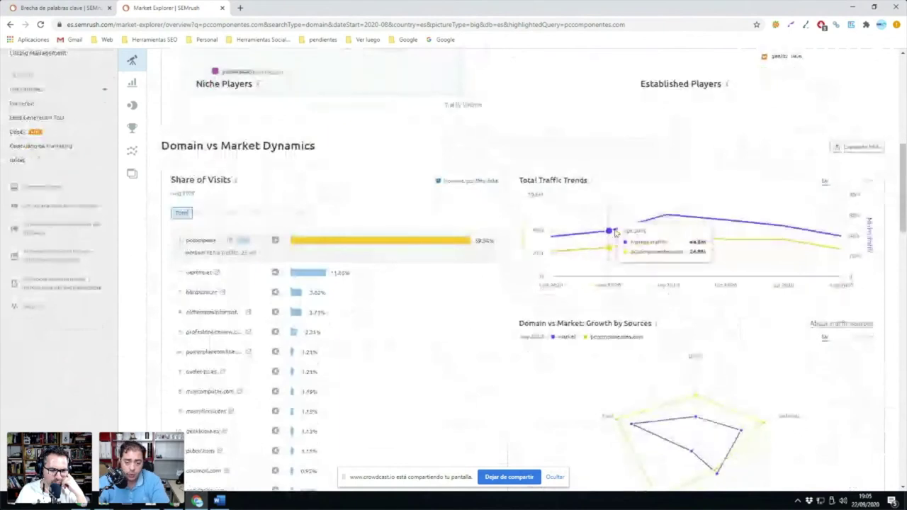
scroll(623, 237, down, 2)
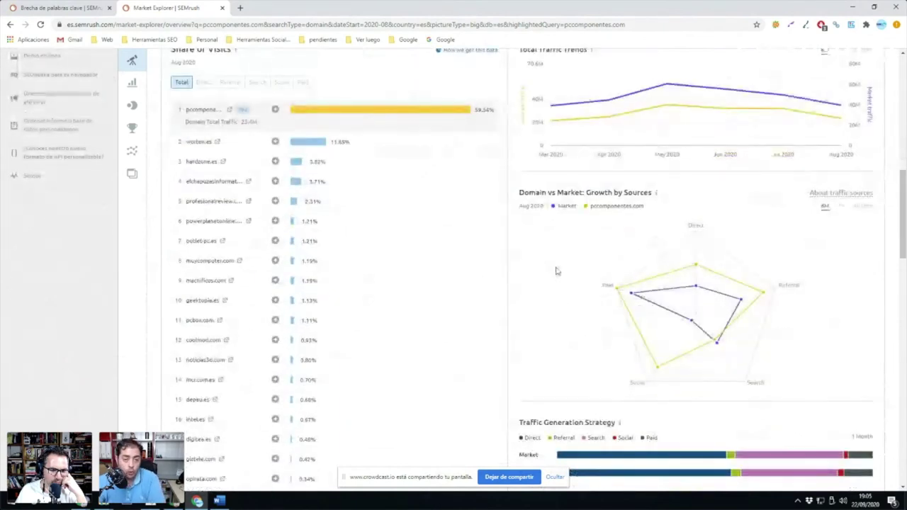
scroll(556, 276, up, 3)
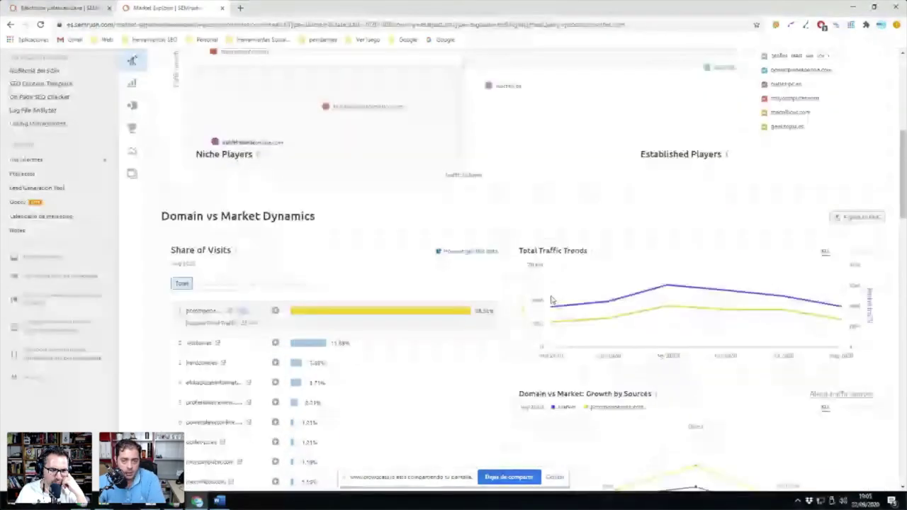
scroll(551, 300, up, 5)
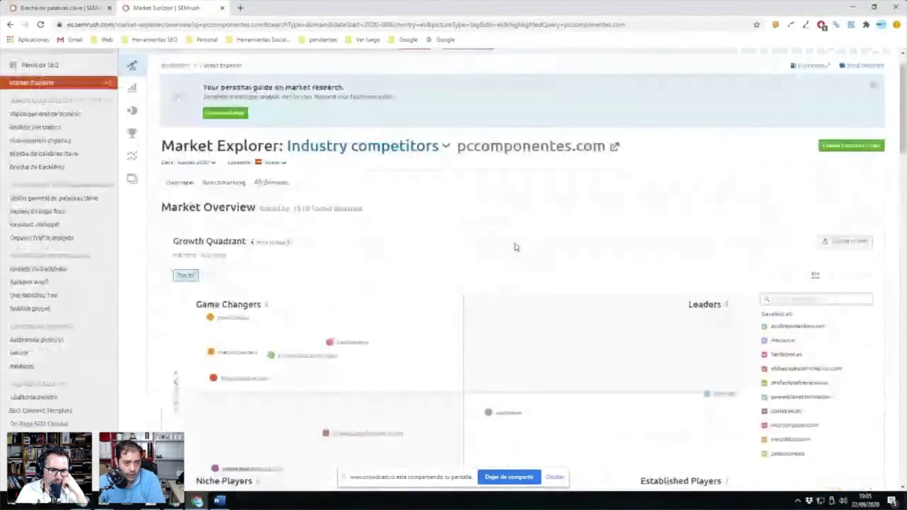
scroll(515, 246, up, 1)
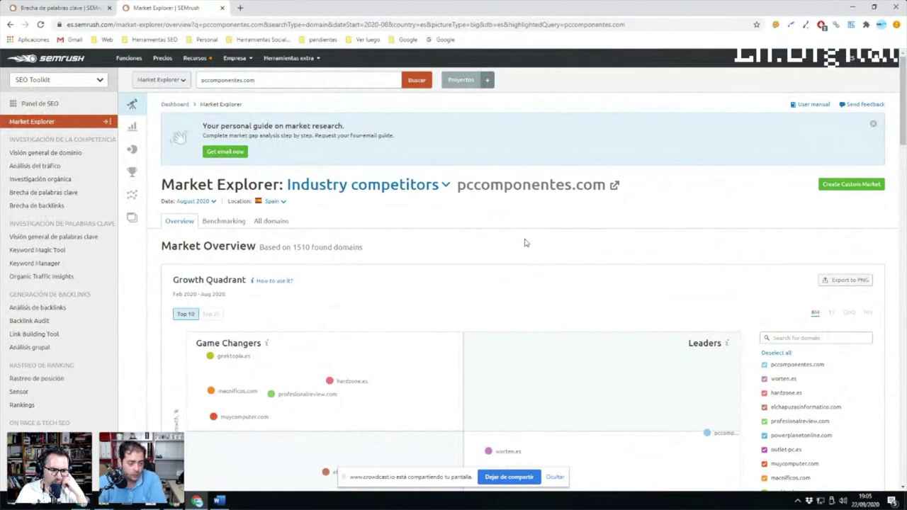
Switch to the Advertising Toolkit, look over its tools and open the CPC Map
click(68, 81)
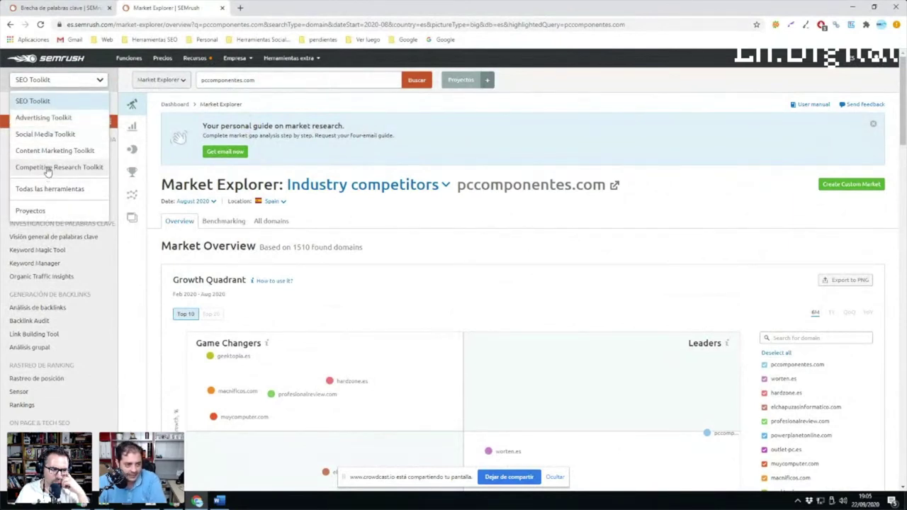
click(37, 118)
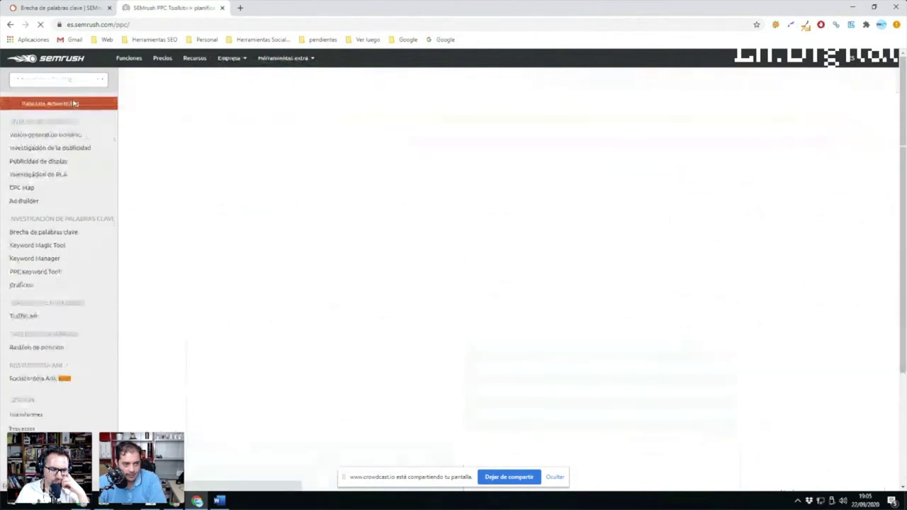
scroll(62, 230, down, 3)
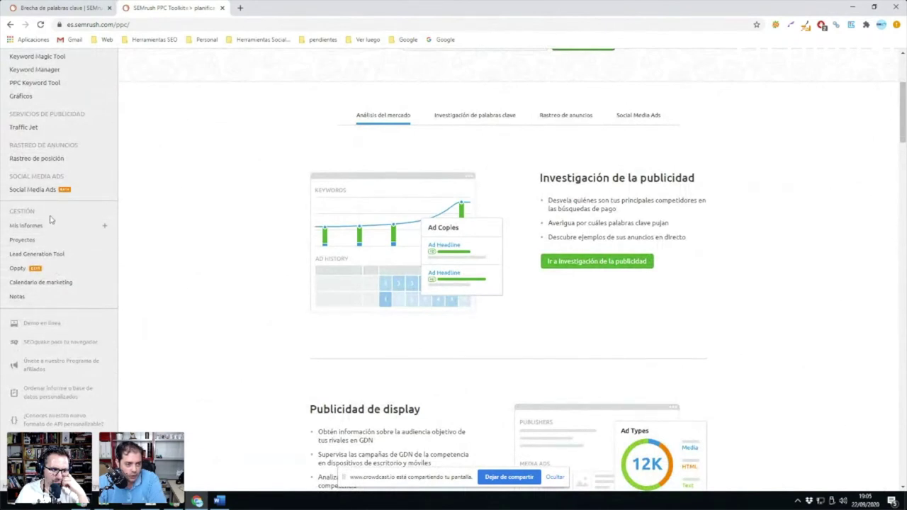
scroll(44, 195, up, 2)
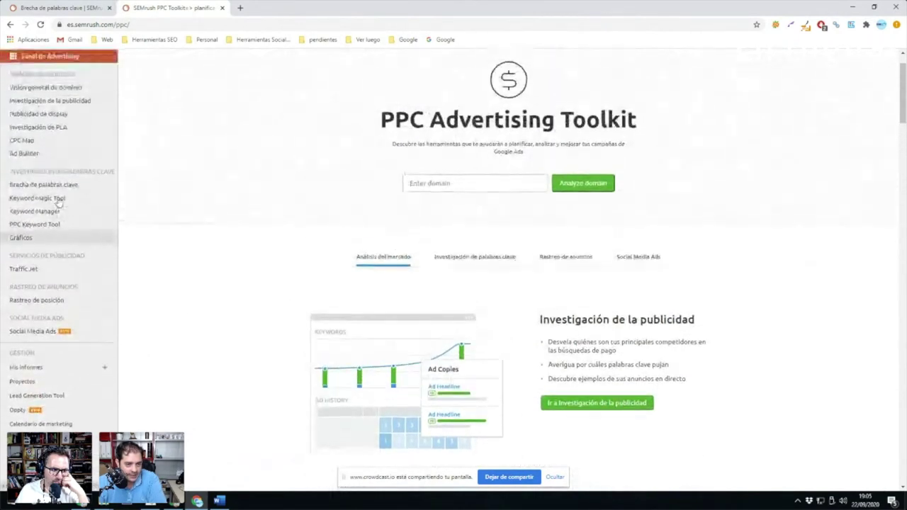
scroll(59, 219, down, 1)
scroll(66, 209, up, 3)
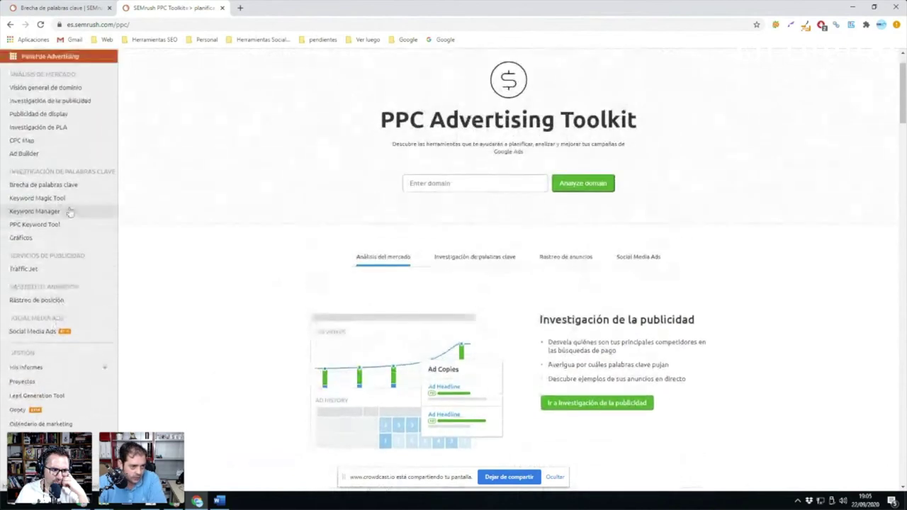
click(30, 188)
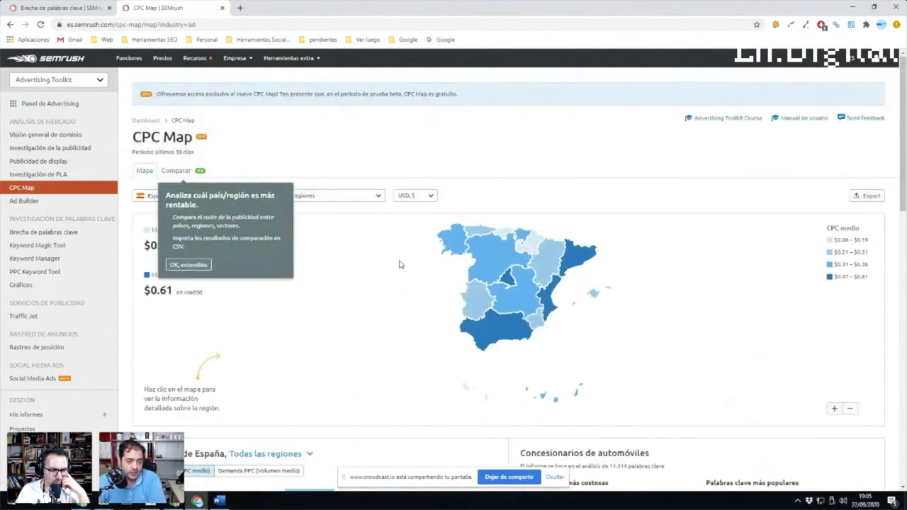
Dismiss the comparison tip on the CPC Map and view the average CPC for the Madrid region
click(188, 265)
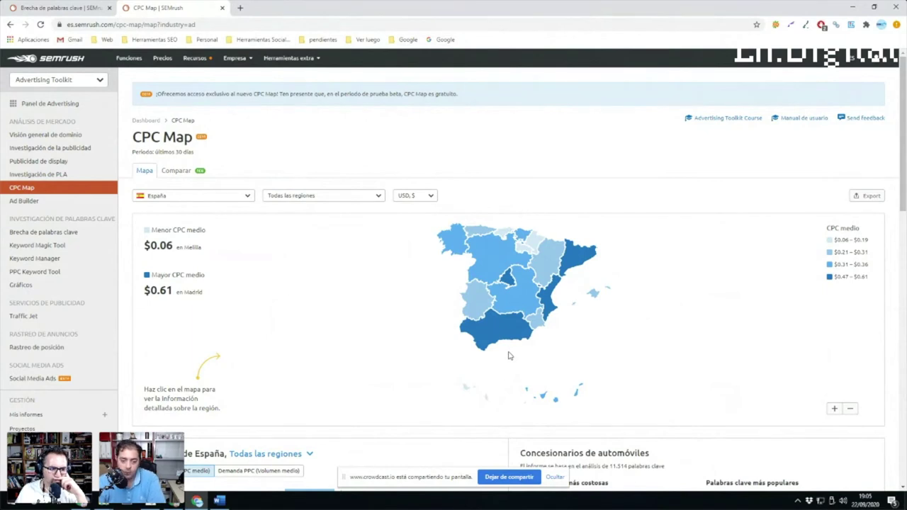
scroll(446, 323, down, 2)
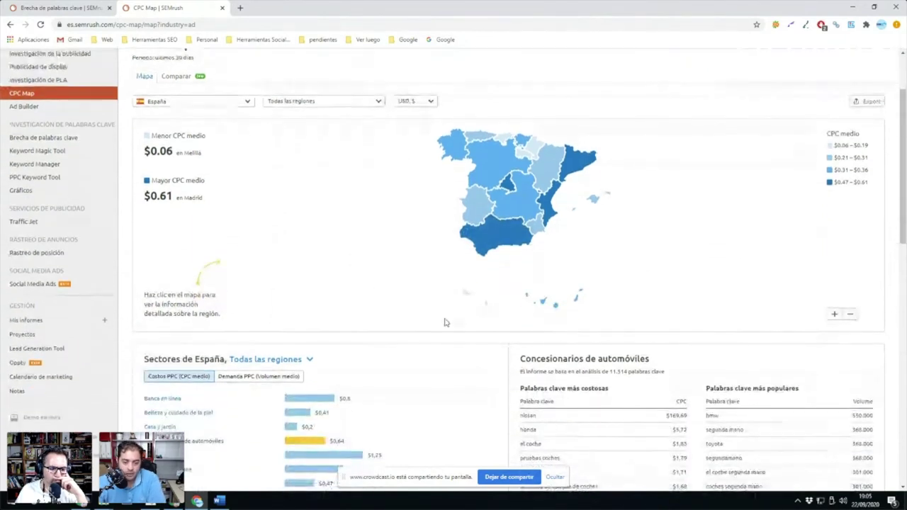
scroll(447, 323, down, 1)
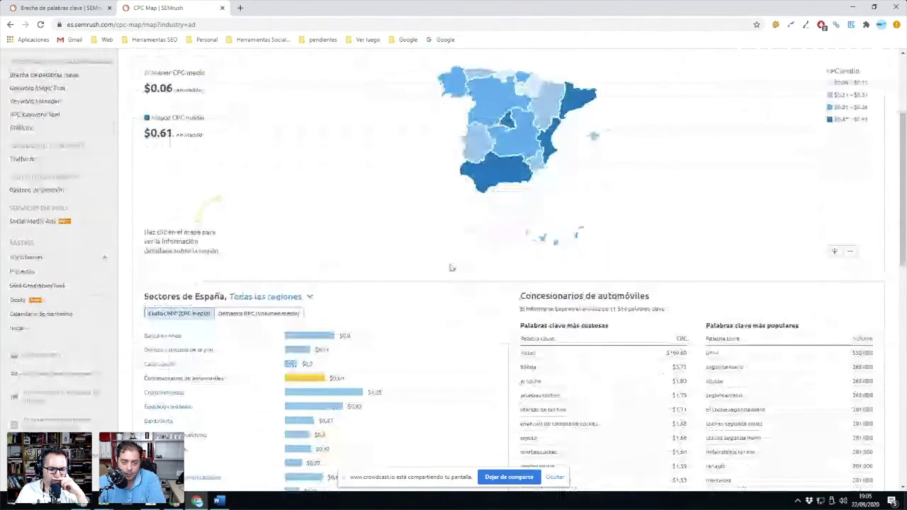
scroll(451, 268, up, 1)
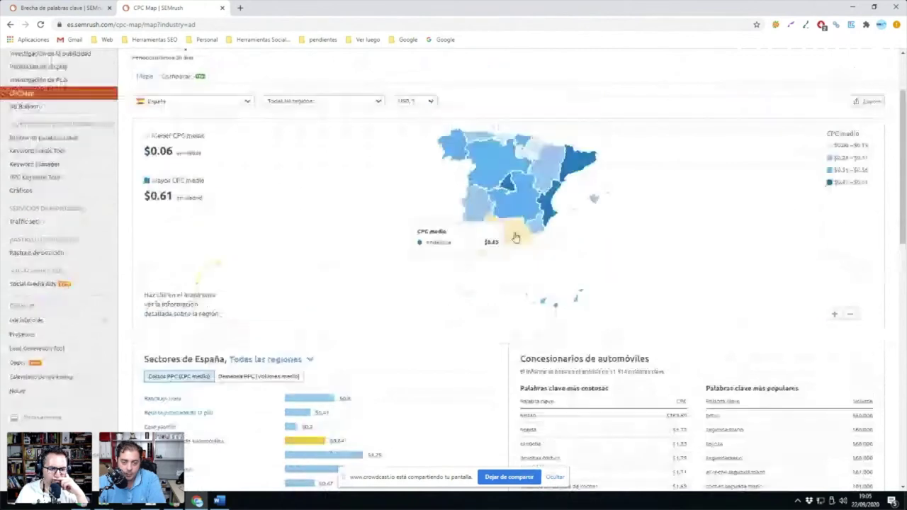
click(510, 188)
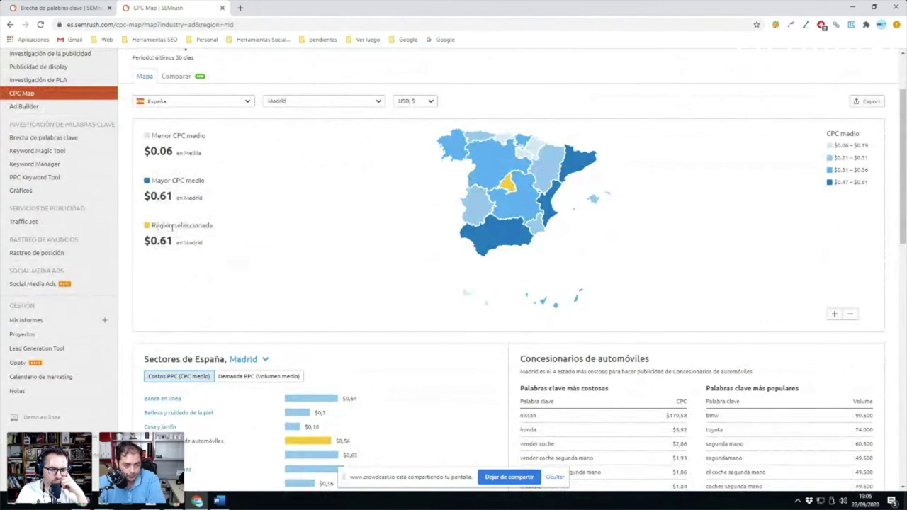
mouse_move(158, 243)
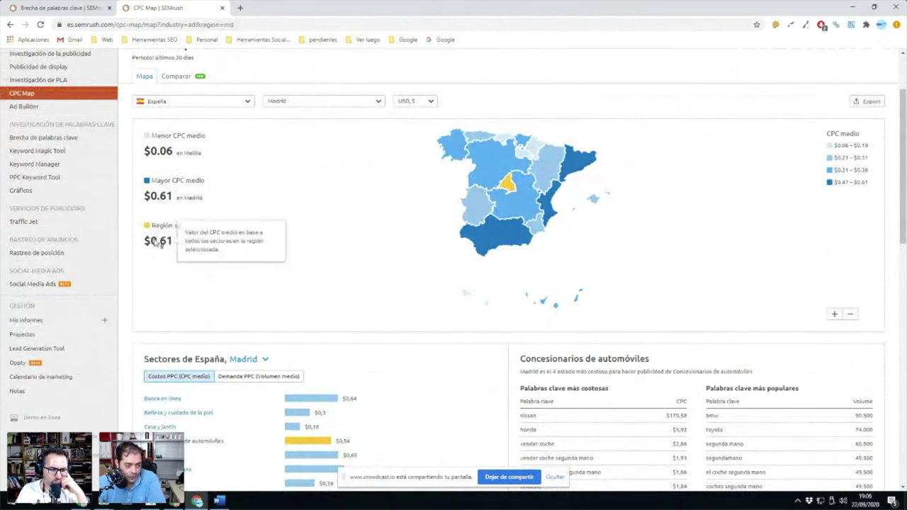
scroll(345, 231, down, 2)
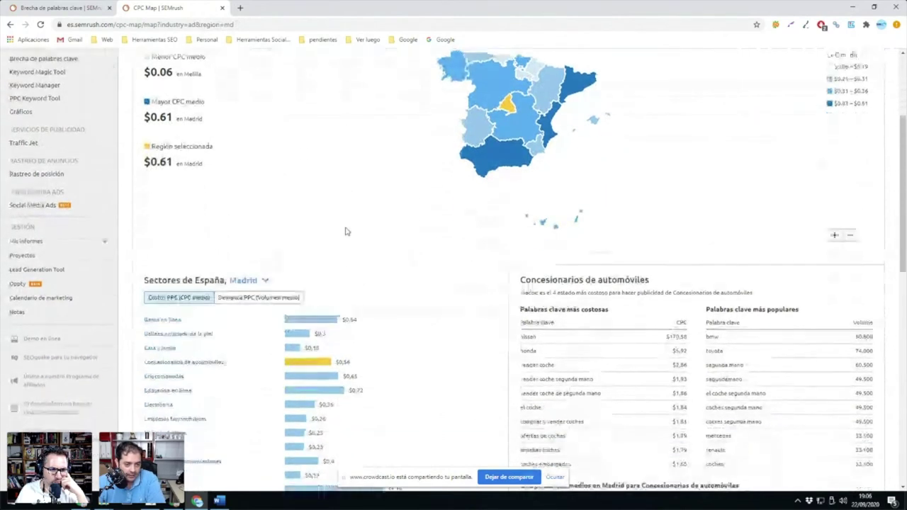
scroll(427, 146, up, 2)
Compare the average CPC of Murcia, Andalucía and Islas Baleares by selecting each region on the map of Spain
mouse_move(509, 184)
click(536, 229)
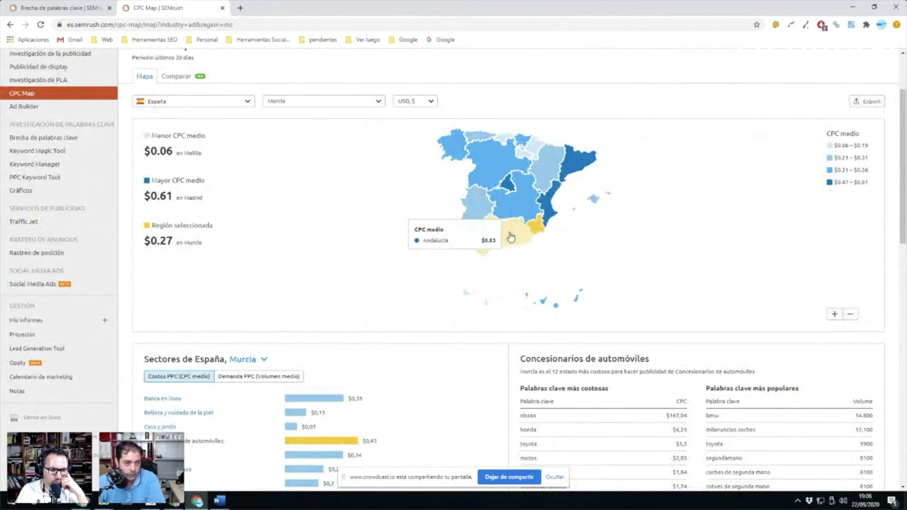
click(503, 236)
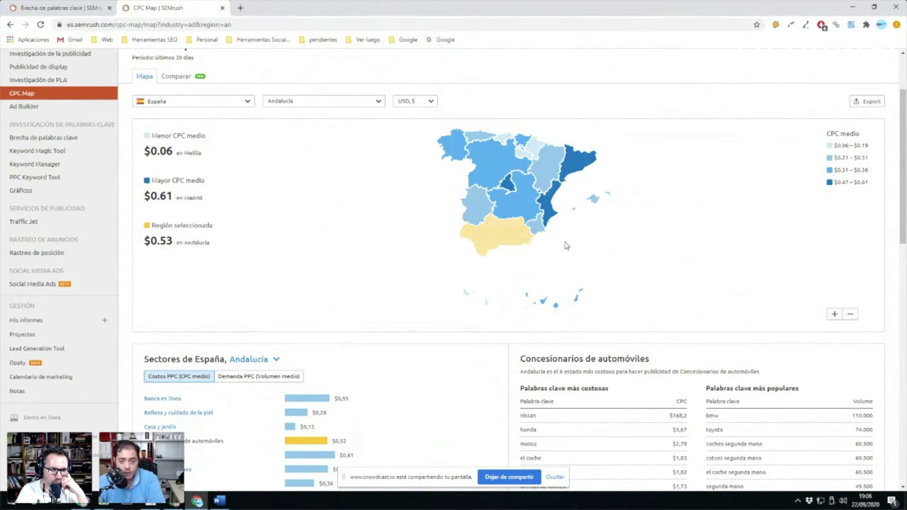
click(593, 199)
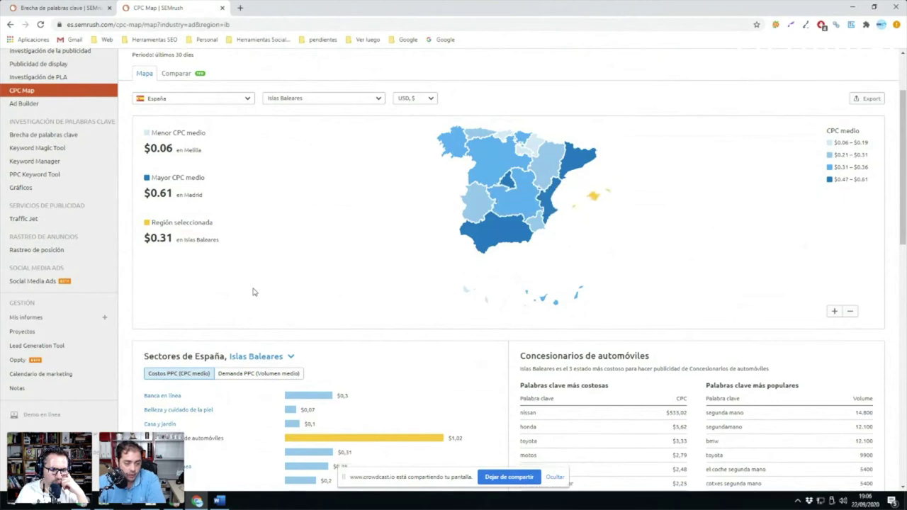
Examine the most expensive car dealership keywords in Islas Baleares, focusing on the CPC for nissan
scroll(255, 287, down, 3)
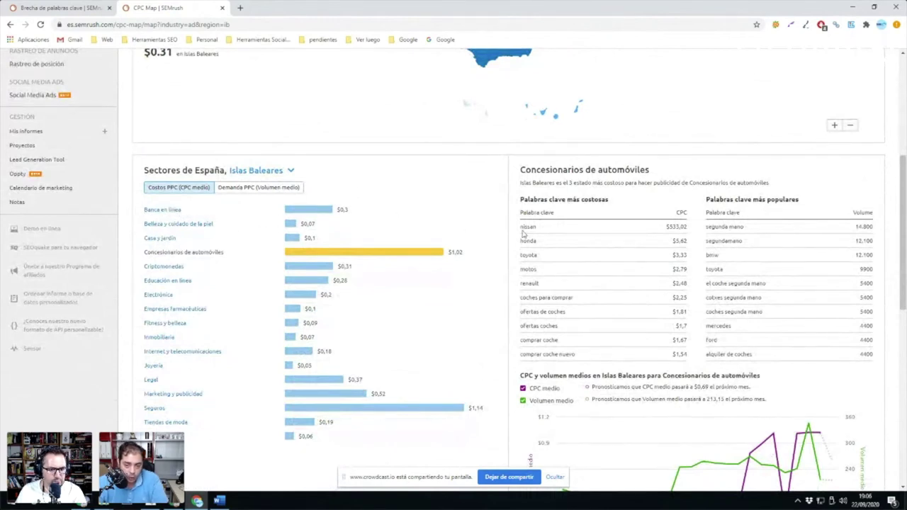
triple_click(668, 226)
click(669, 226)
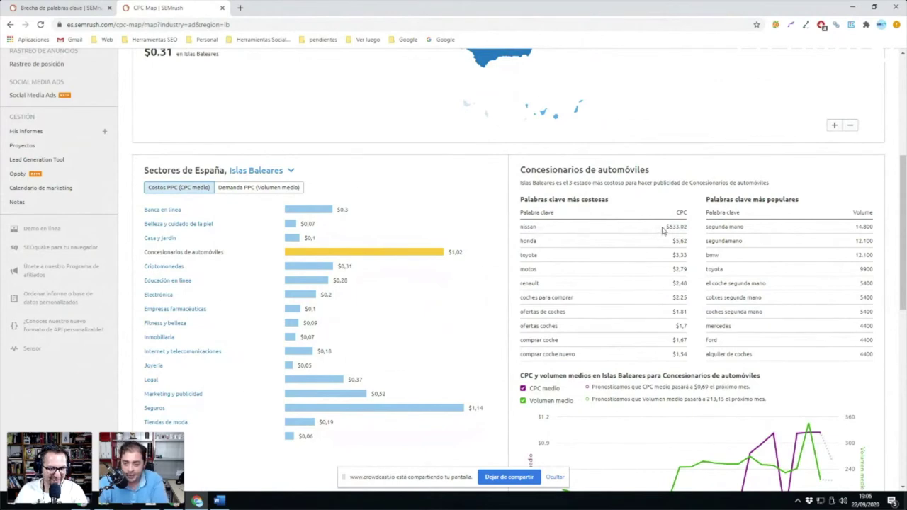
drag(667, 226, 681, 227)
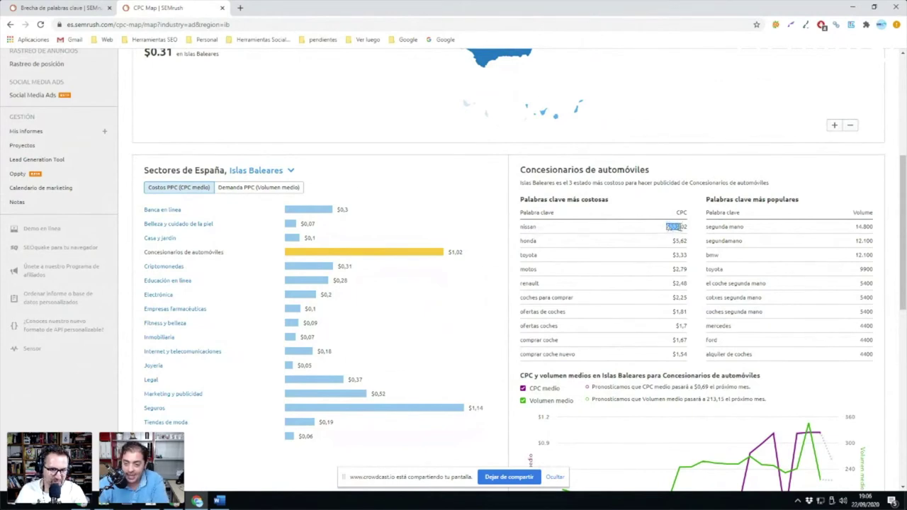
click(666, 228)
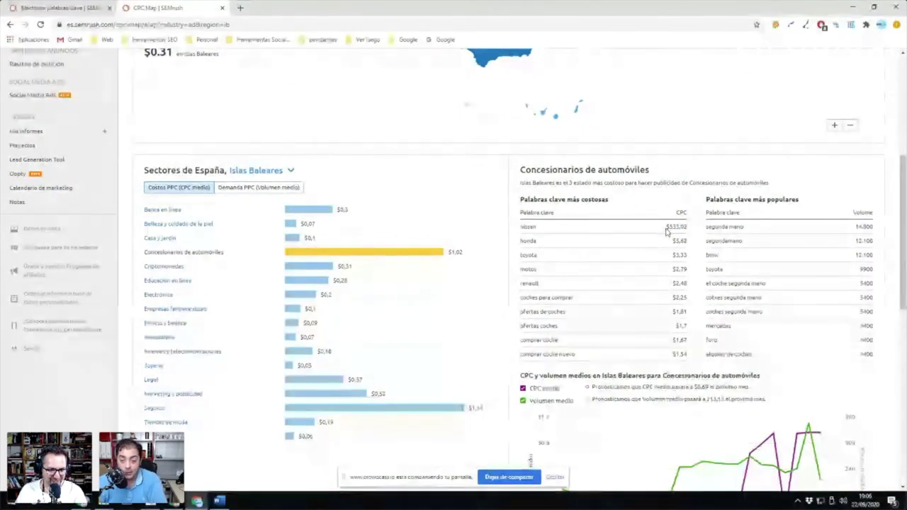
drag(667, 226, 679, 226)
click(673, 242)
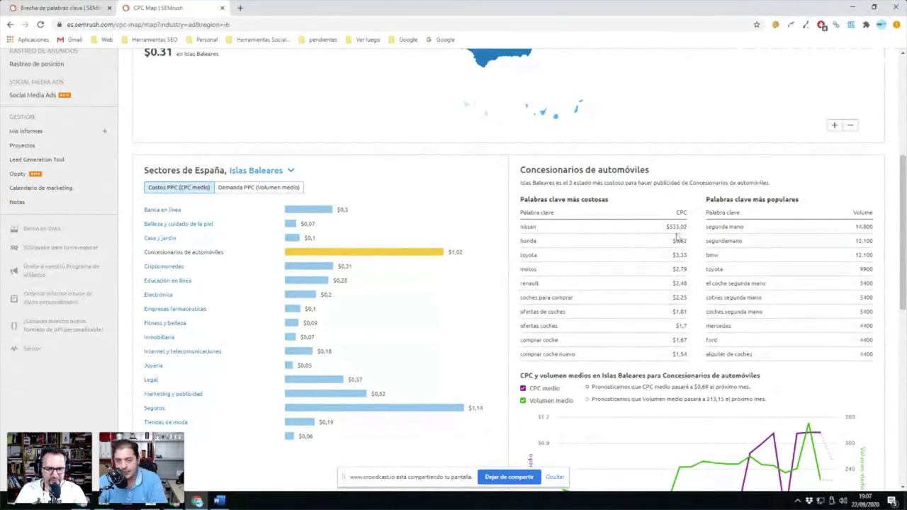
Set the CPC Map currency to EUR and check the CPC for nissan in Islas Baleares again
scroll(372, 138, up, 4)
click(414, 195)
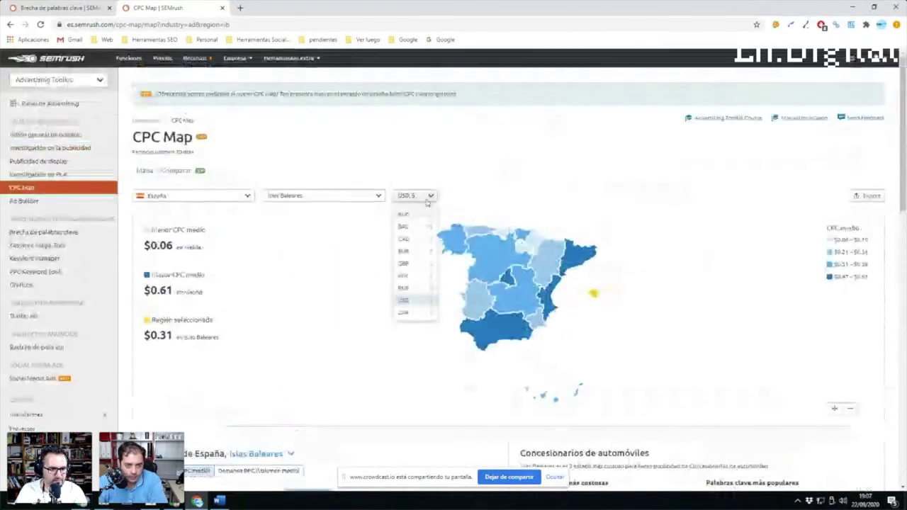
click(419, 252)
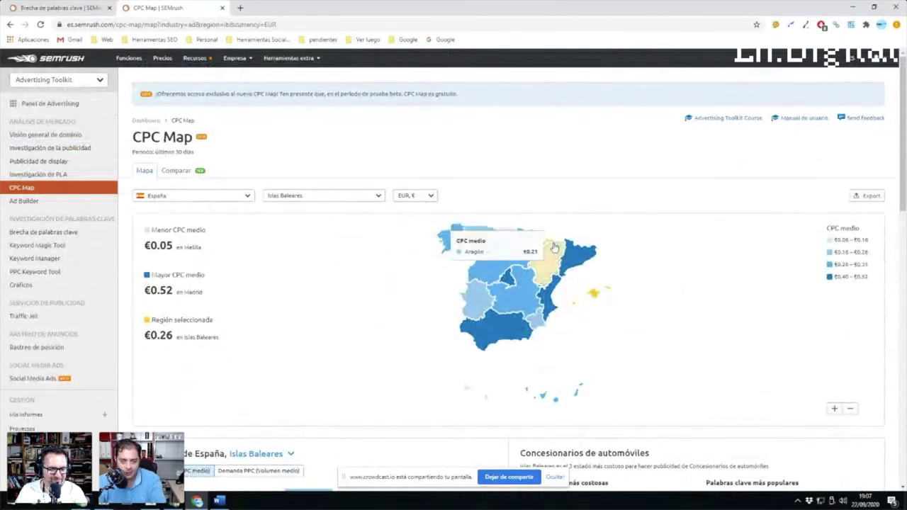
scroll(730, 295, down, 5)
scroll(709, 318, down, 5)
scroll(638, 319, up, 6)
drag(667, 226, 686, 227)
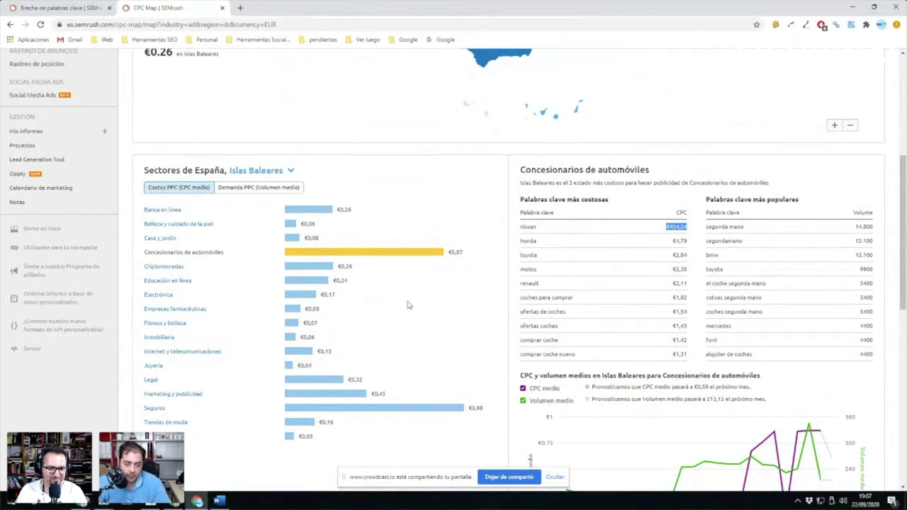
Show the Electrónica and Legal sectors for Islas Baleares and examine their costliest keywords and the Legal CPC and volume trend
click(158, 295)
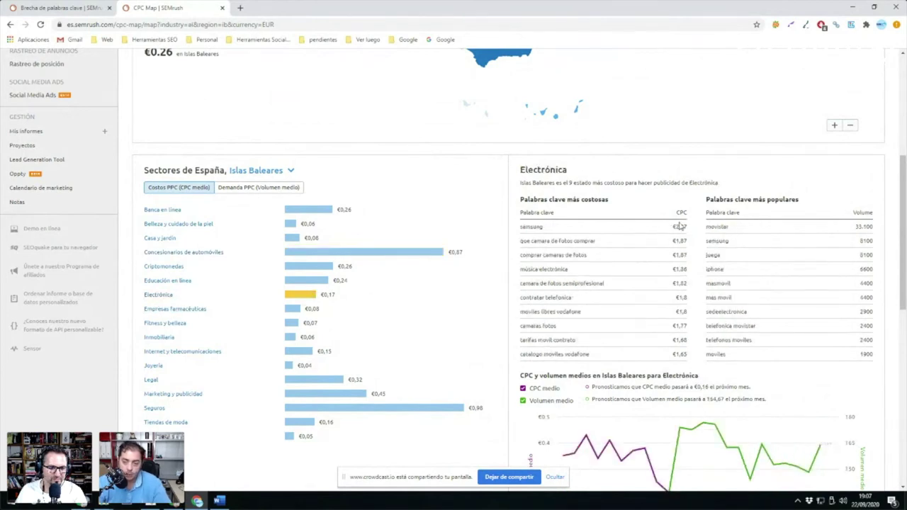
click(153, 380)
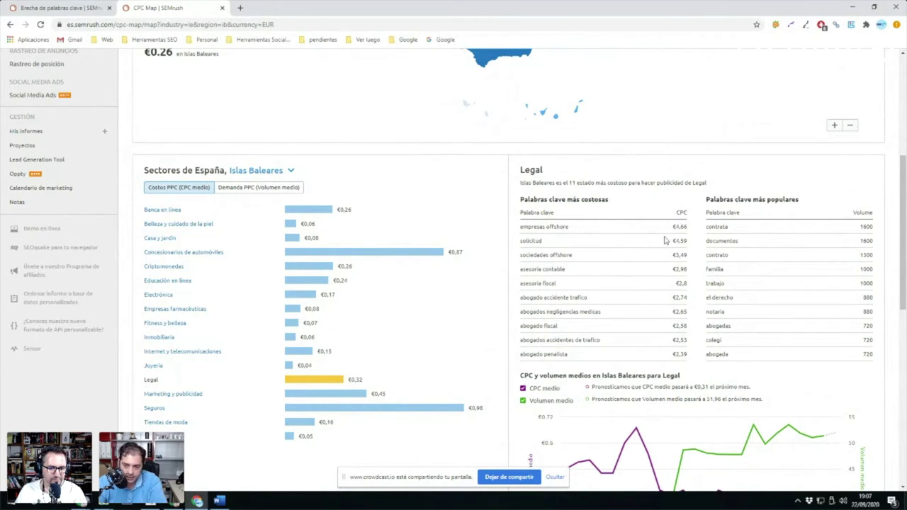
drag(670, 284, 687, 286)
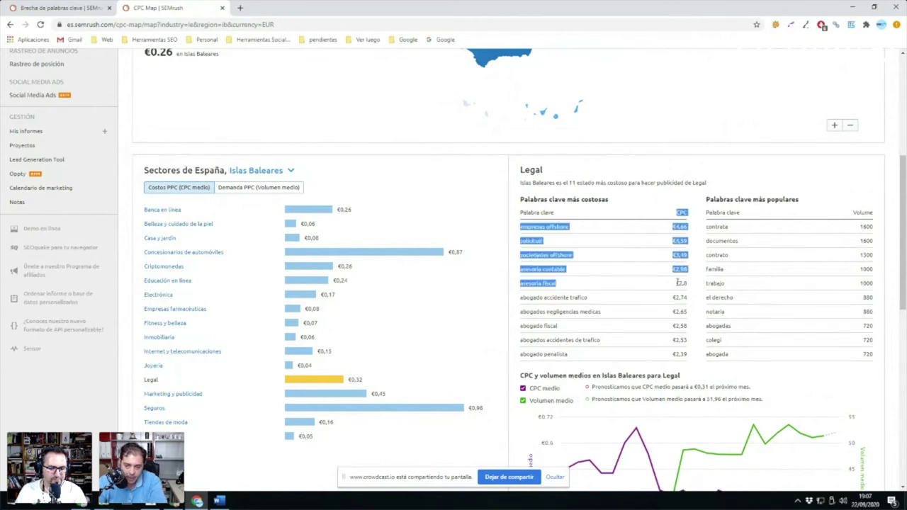
click(678, 283)
drag(686, 327, 686, 328)
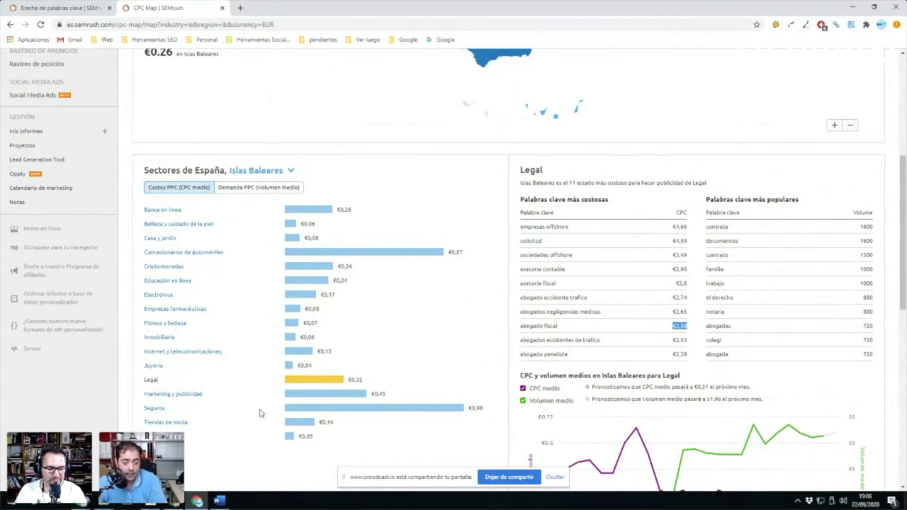
scroll(499, 319, down, 4)
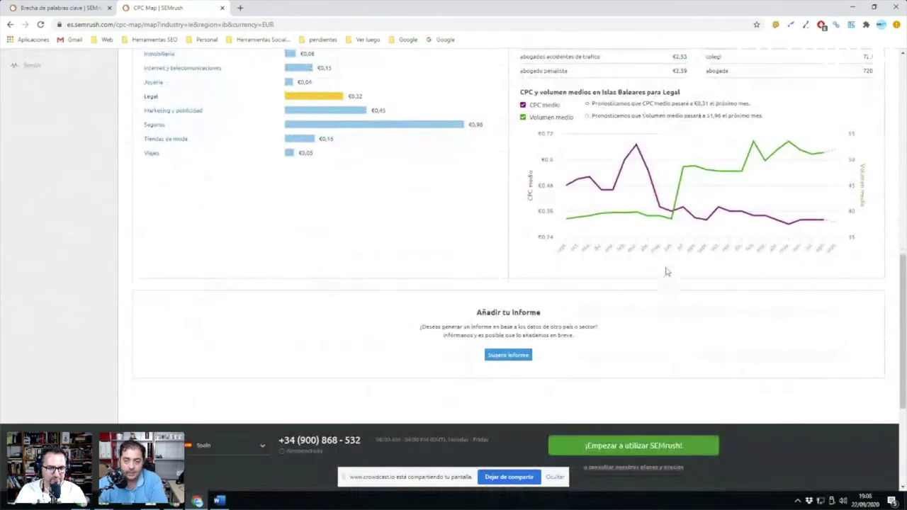
scroll(662, 283, up, 5)
scroll(316, 304, up, 1)
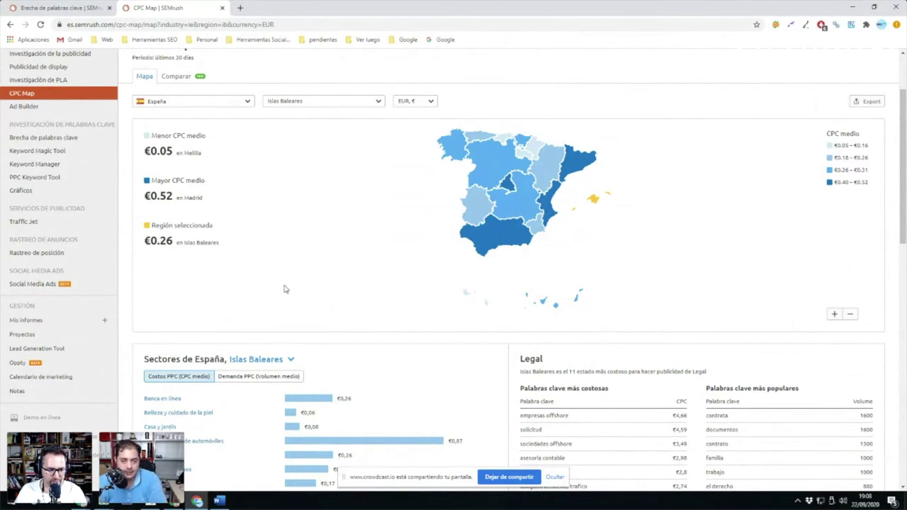
Switch to the Google Slides presentation, look over the keyword research and organic competitor research slides, and return to the SEMrush CPC Map
key(alt+Tab)
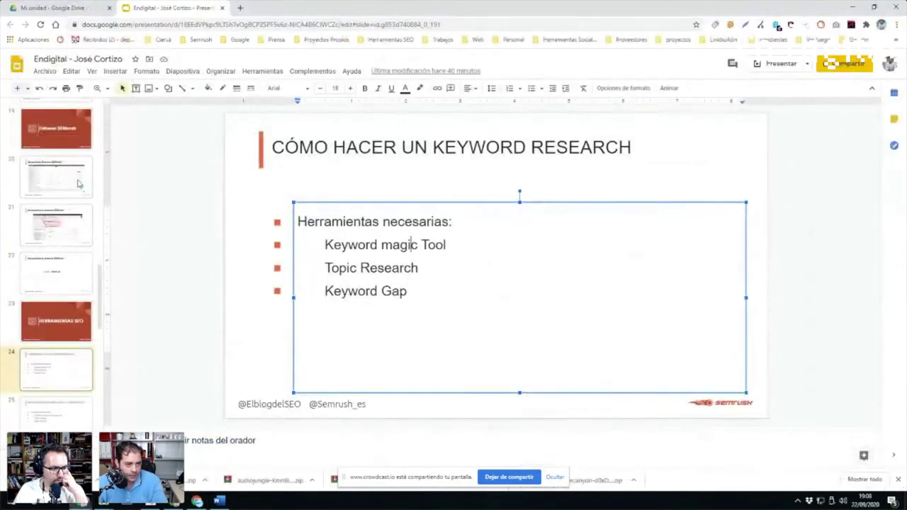
key(Down)
click(62, 270)
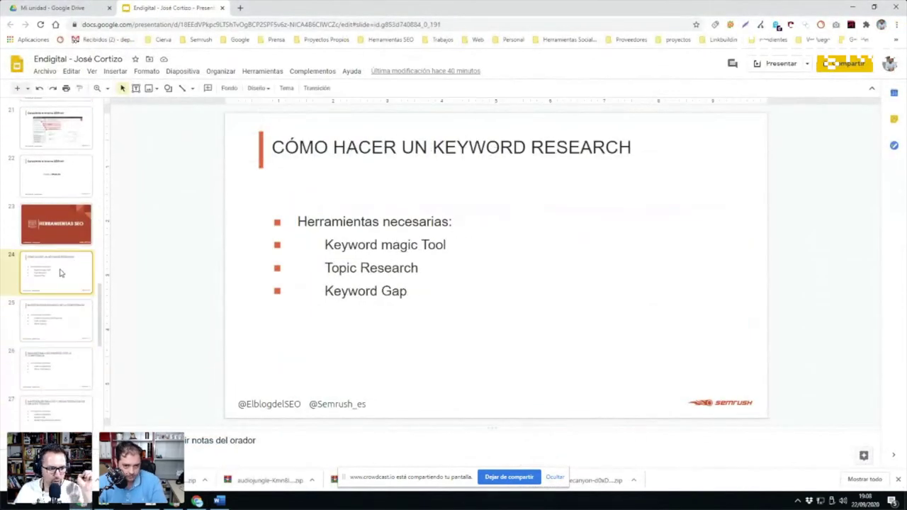
click(43, 335)
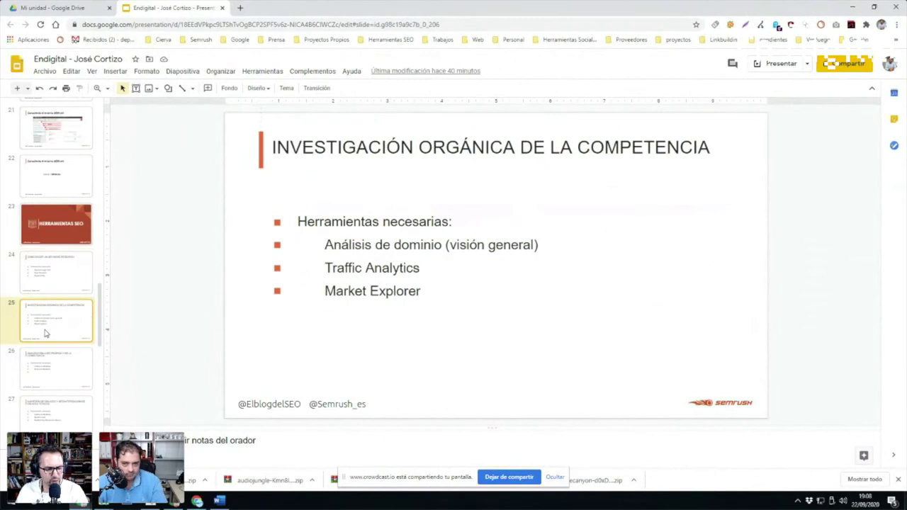
click(29, 263)
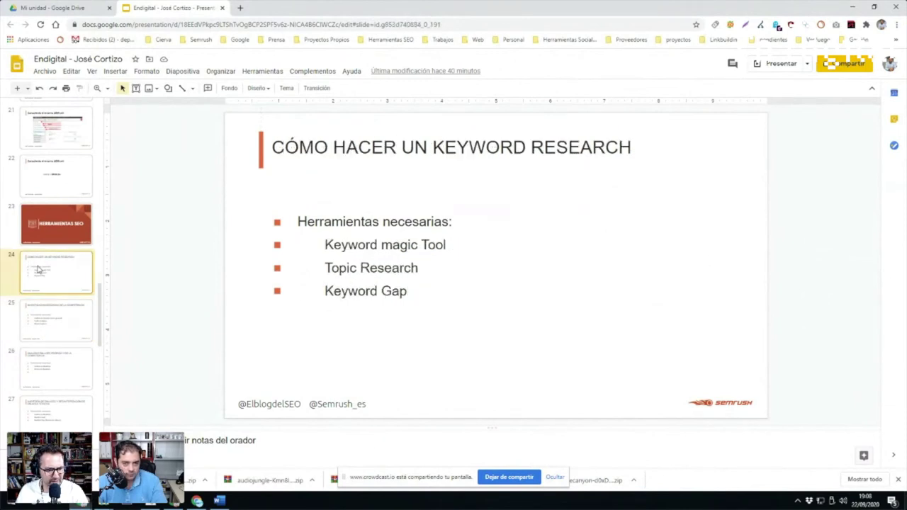
key(alt+Tab)
Compare the Legal sector's costliest keywords in Andalucía and Castilla-La Mancha, finishing on Andalucía's sector costs
scroll(255, 276, down, 3)
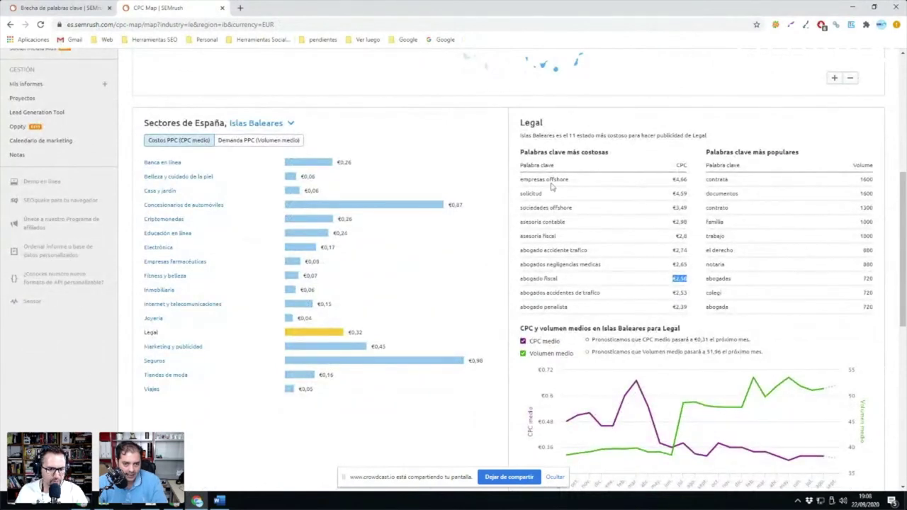
scroll(396, 228, up, 3)
click(500, 243)
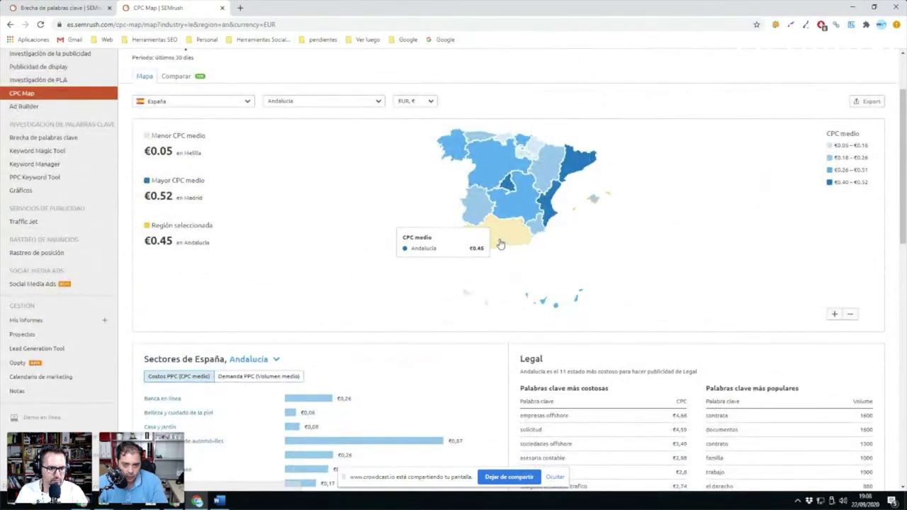
scroll(494, 254, down, 1)
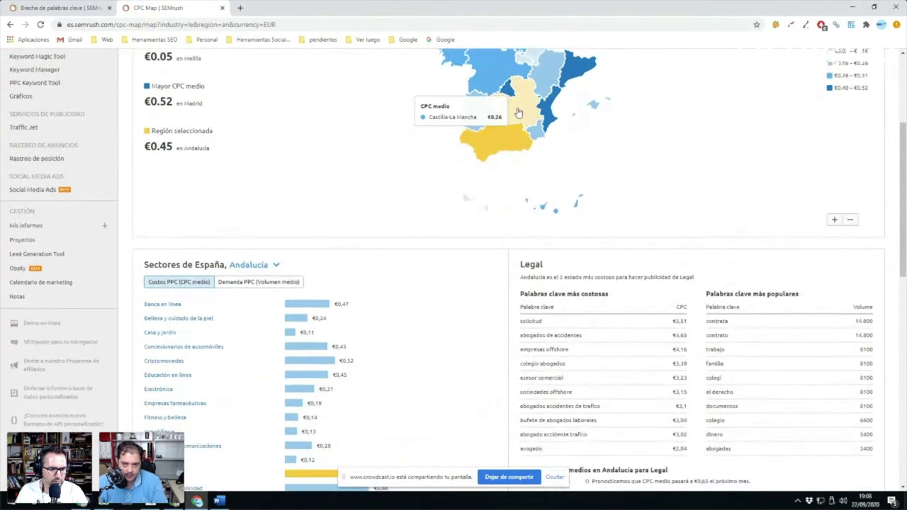
click(517, 113)
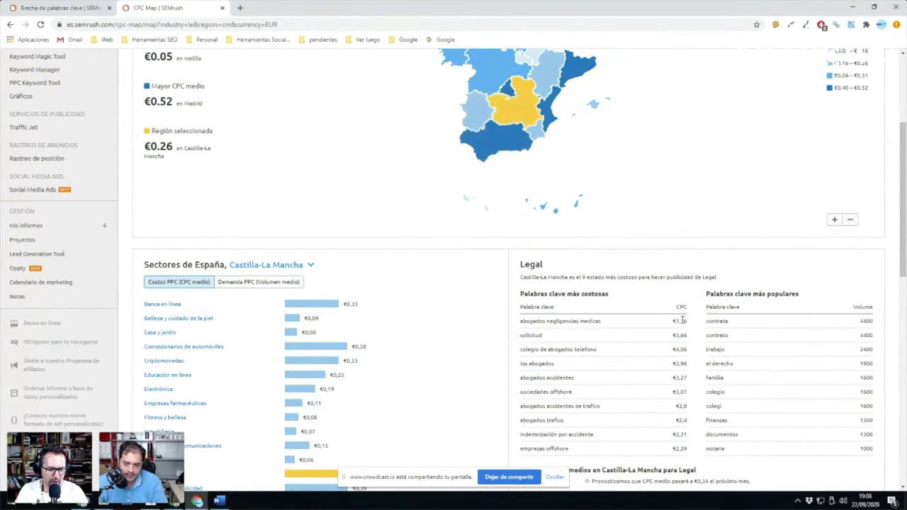
click(496, 156)
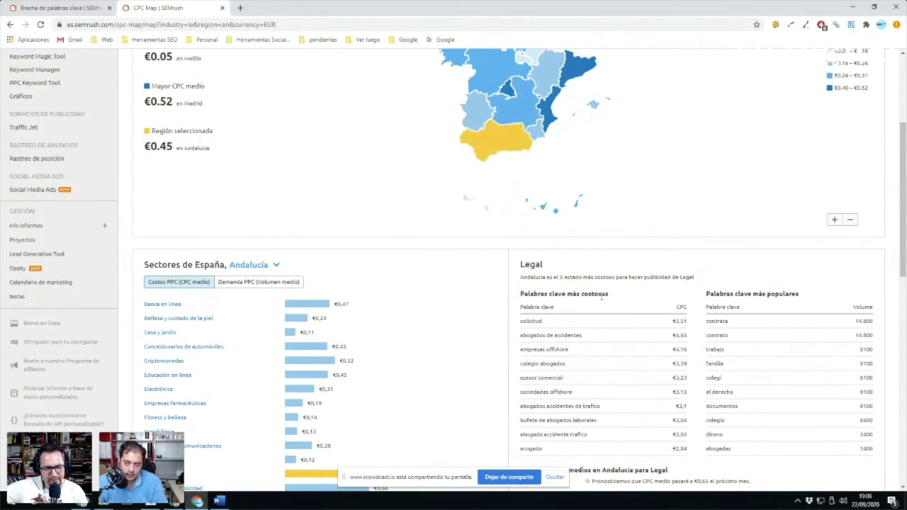
scroll(407, 259, up, 2)
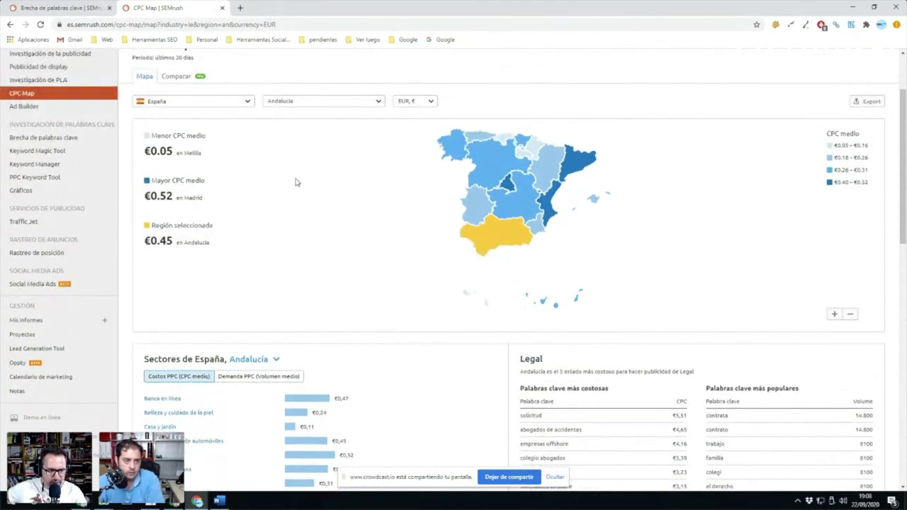
scroll(253, 146, down, 4)
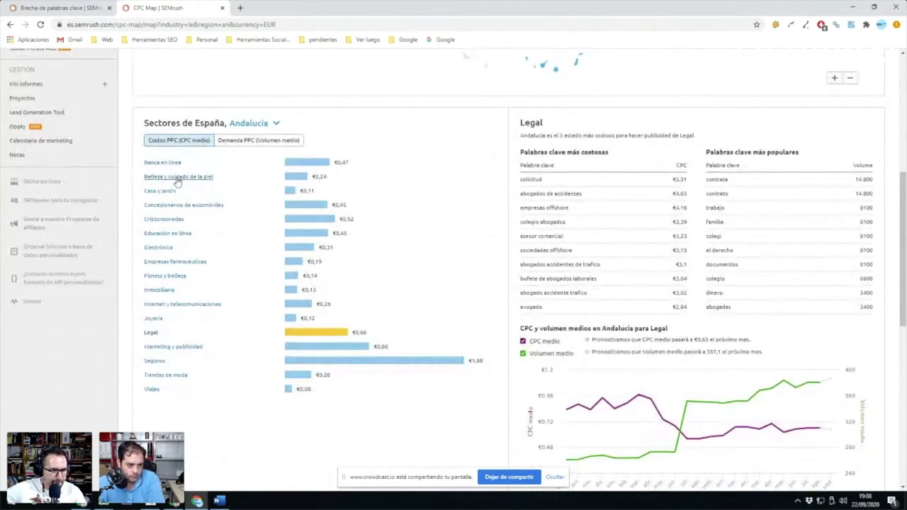
Show the Electrónica sector for Andalucía in CPC Map and examine its costliest keywords and the regional CPC map
click(157, 248)
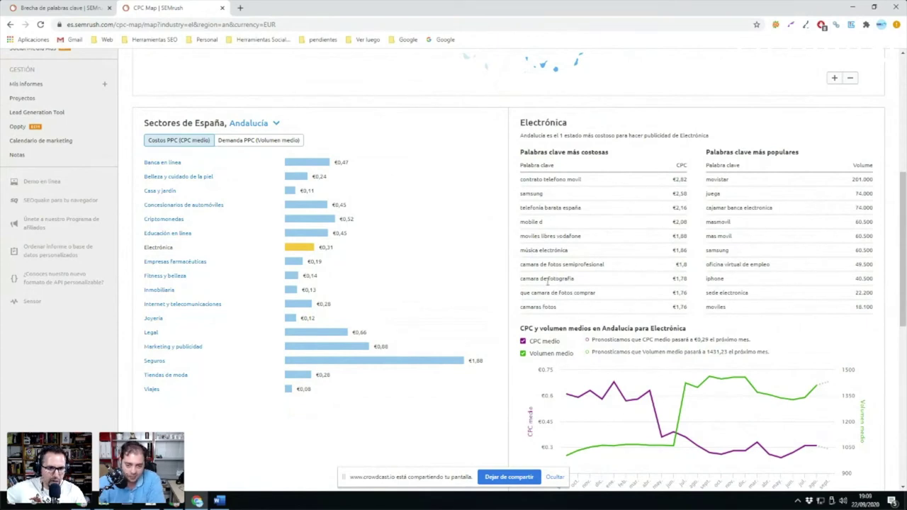
scroll(541, 257, down, 1)
scroll(339, 210, up, 4)
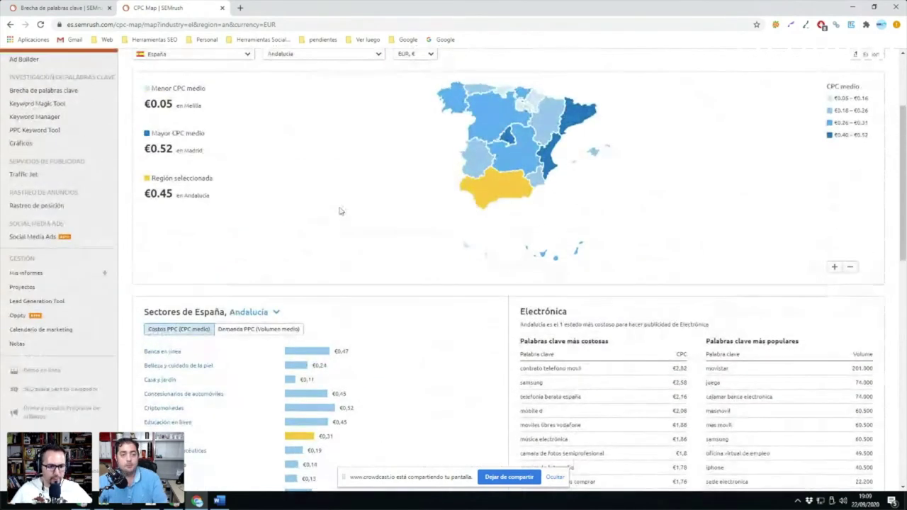
scroll(339, 210, up, 2)
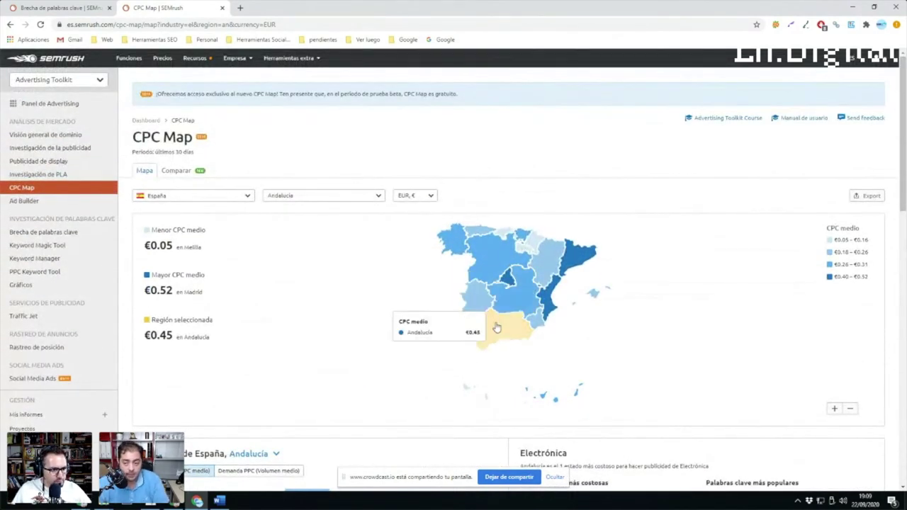
scroll(390, 263, down, 4)
scroll(119, 166, up, 4)
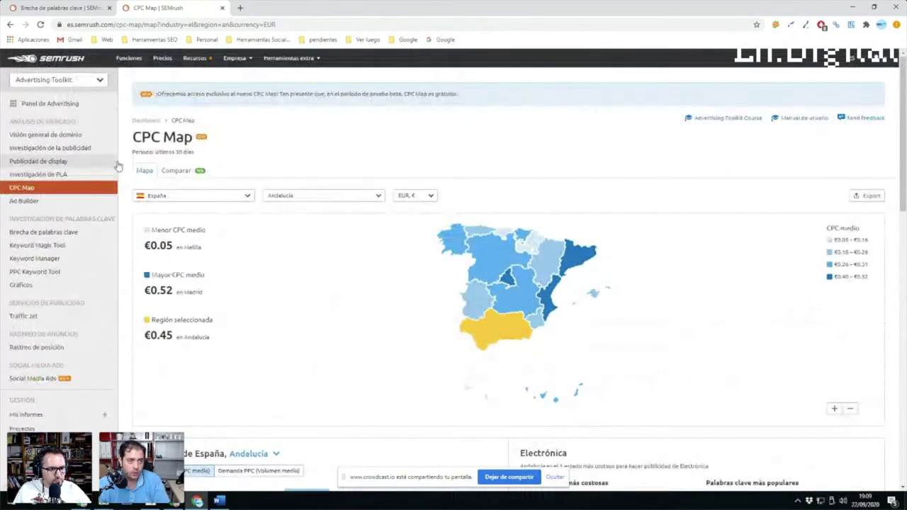
Return to the main dashboard and search for the keyword iphone
click(60, 64)
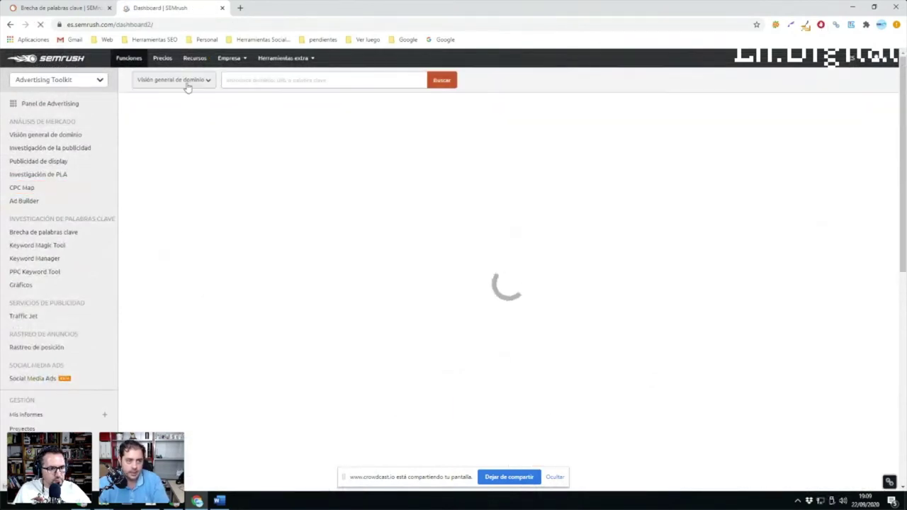
click(262, 80)
text(ipho)
click(266, 80)
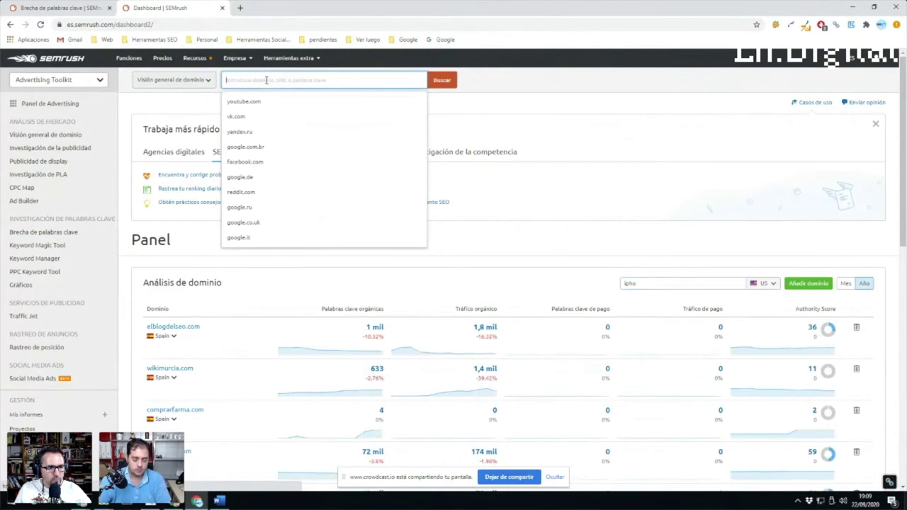
text(iphone)
key(Return)
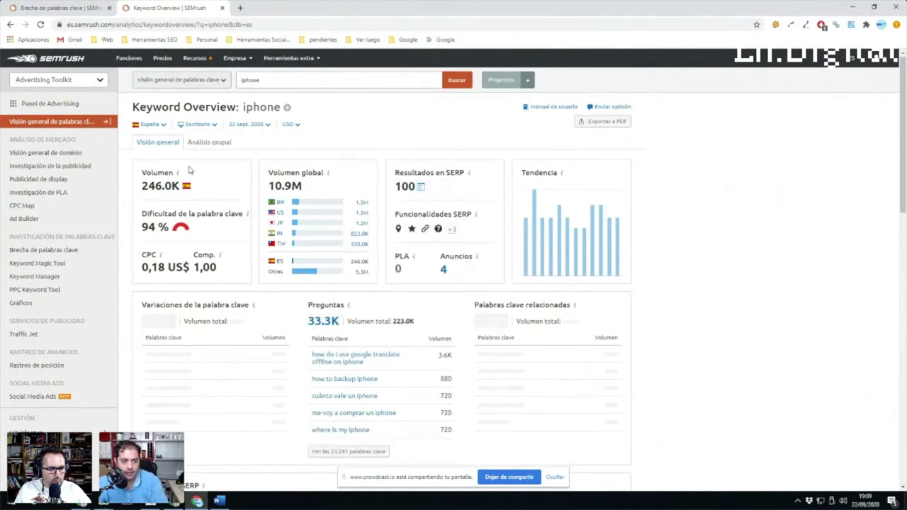
Examine the global search volume and CPC for iphone in the España overview
drag(270, 172, 303, 228)
click(345, 190)
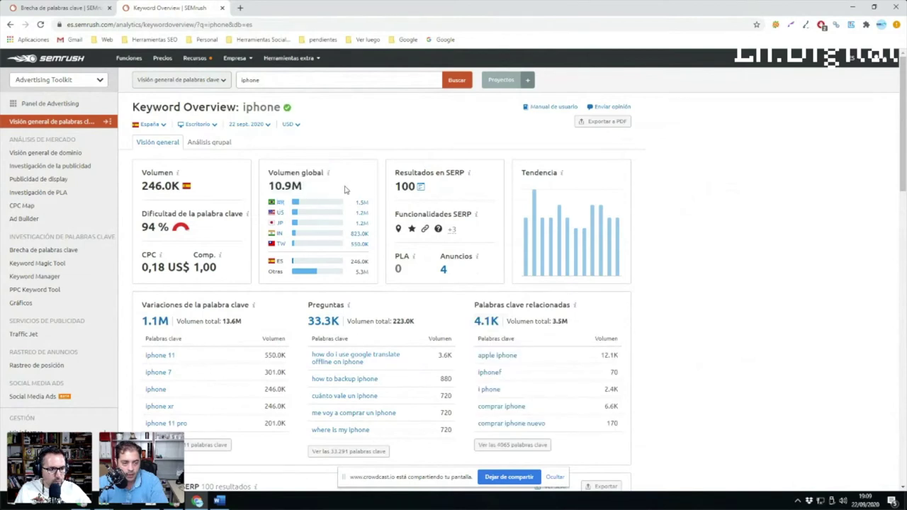
drag(143, 267, 163, 267)
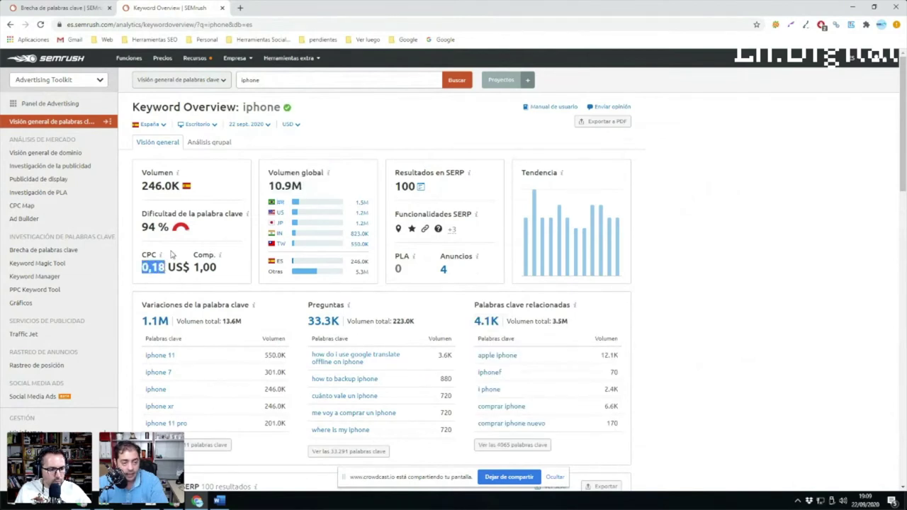
Set the Keyword Overview currency to EUR, and switch the iphone data to the Estados Unidos database
click(287, 123)
click(293, 149)
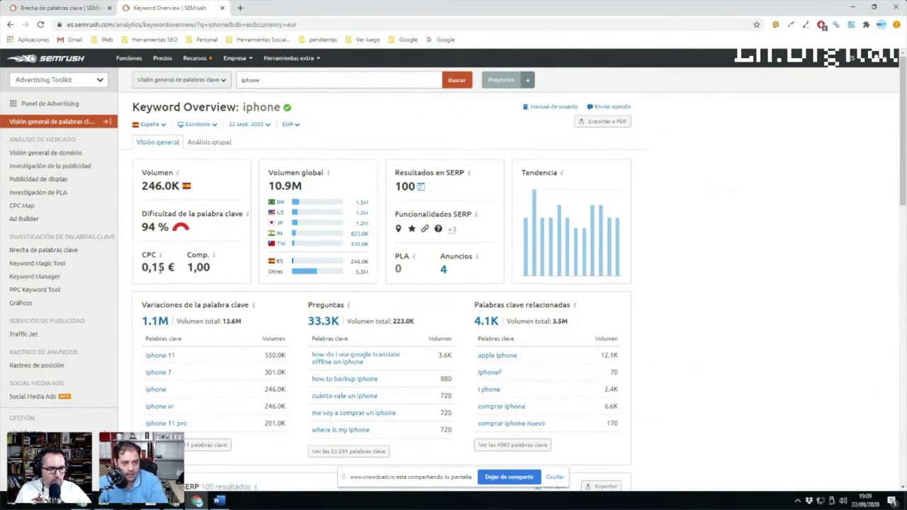
click(156, 125)
click(158, 160)
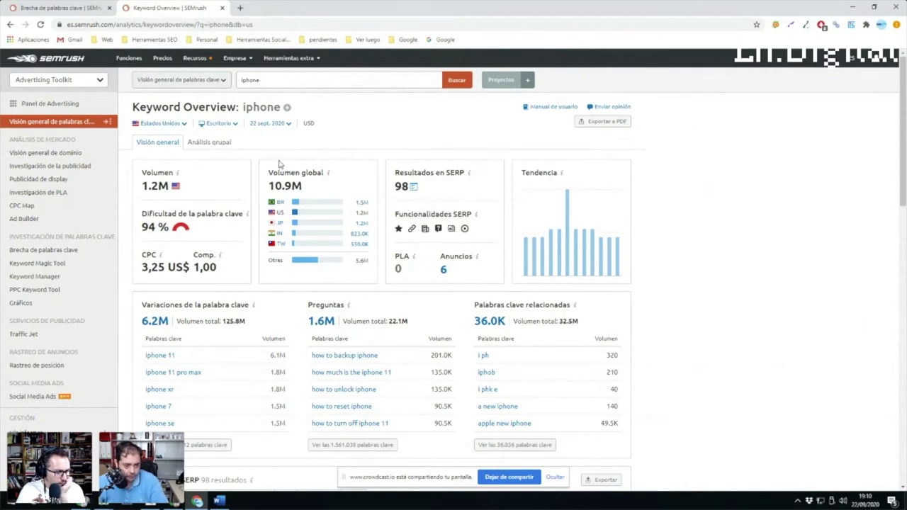
Switch to the Google Slides presentation, look over the organic competitor research and backlink analysis slides, and return to SEMrush
key(alt+Tab)
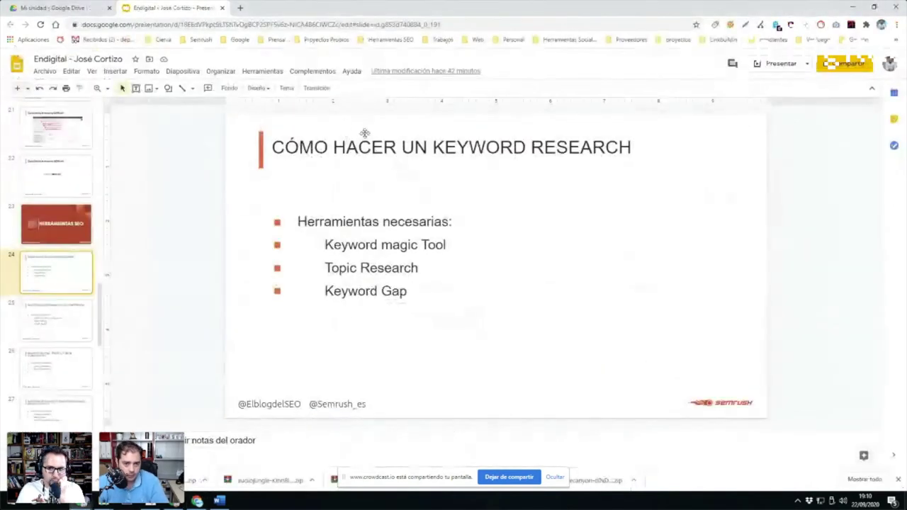
key(Down)
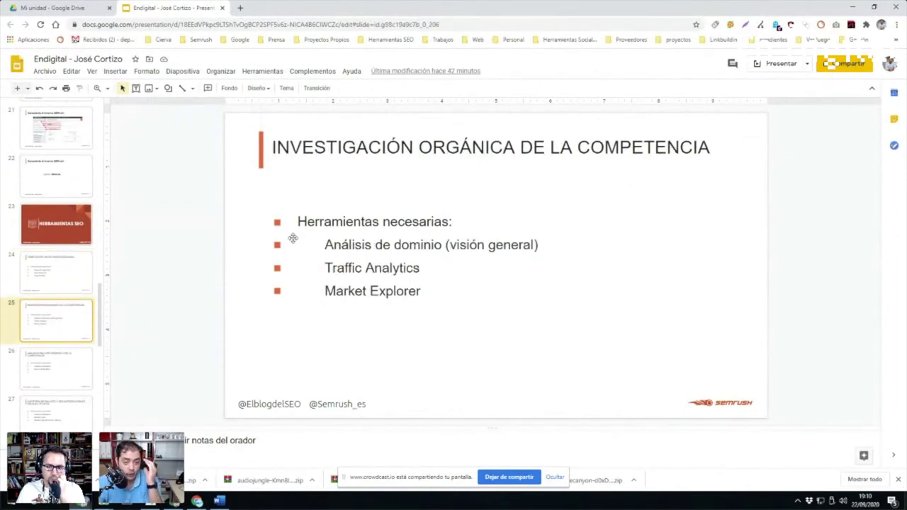
click(339, 285)
click(334, 268)
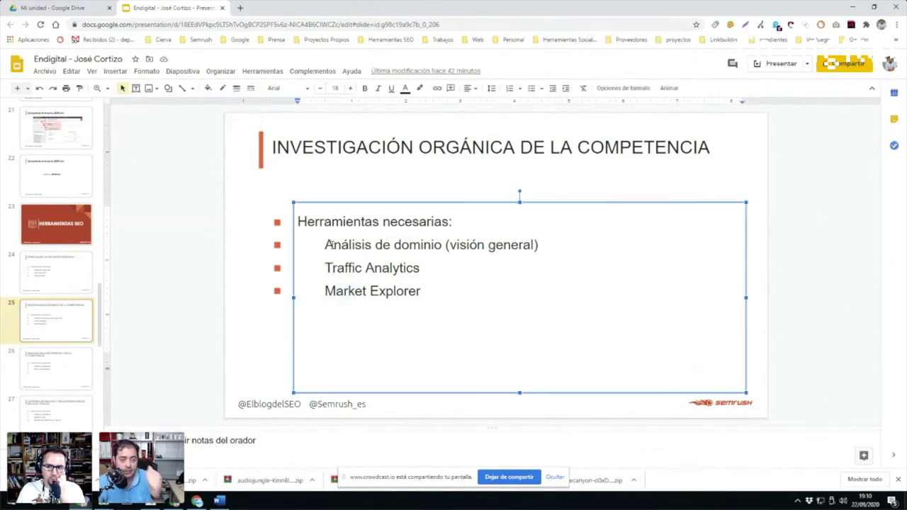
key(Page_Down)
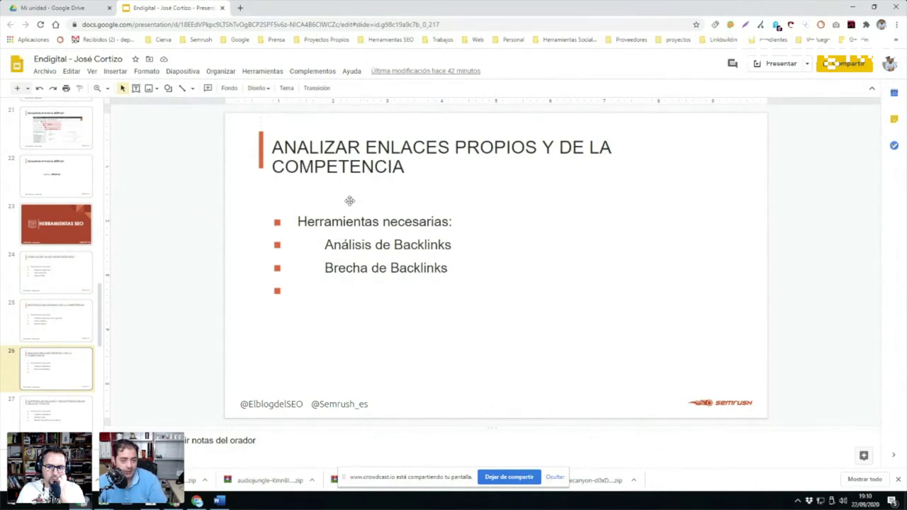
key(alt+Tab)
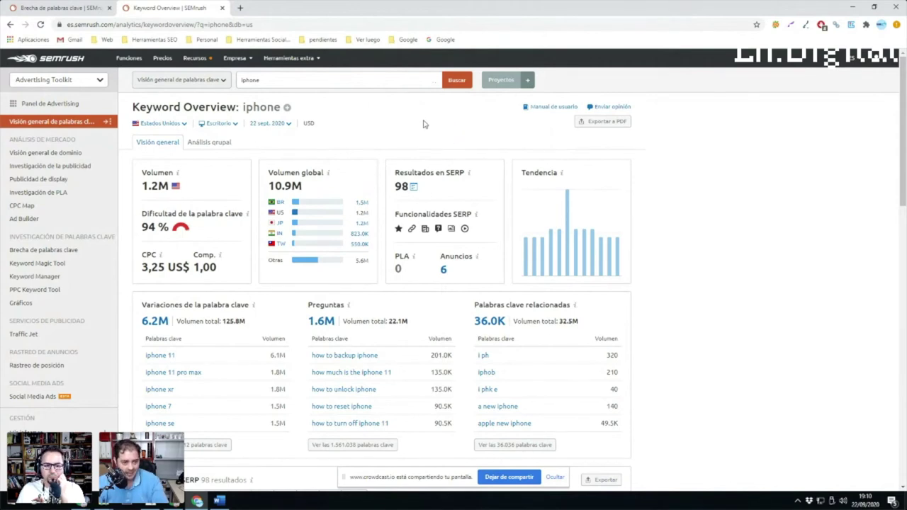
Search for mediamarkt.es in Keyword Overview and run the same search a second time
click(276, 80)
click(248, 100)
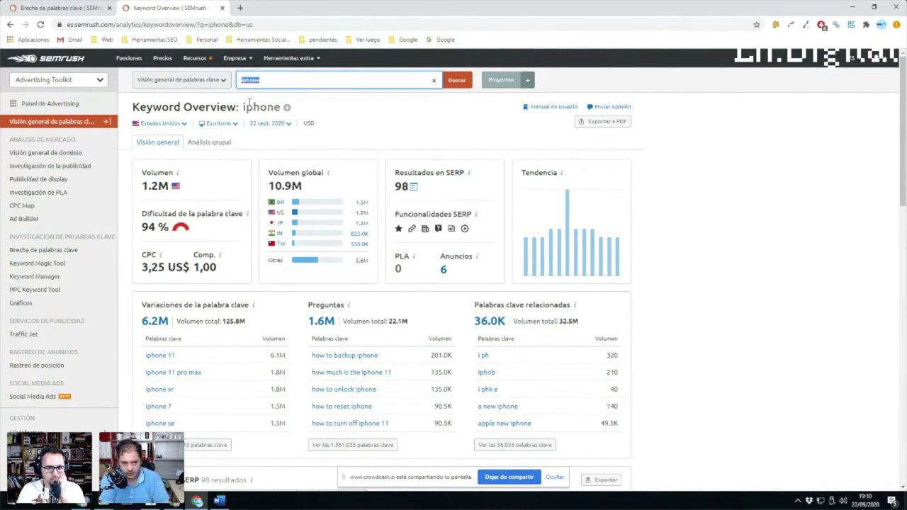
text(mei)
text(iam)
text(arkt.es)
key(Return)
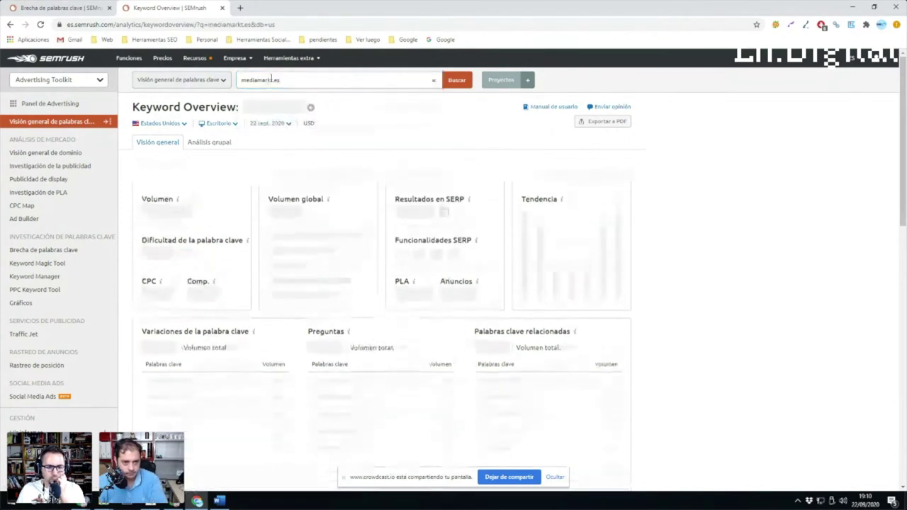
click(303, 79)
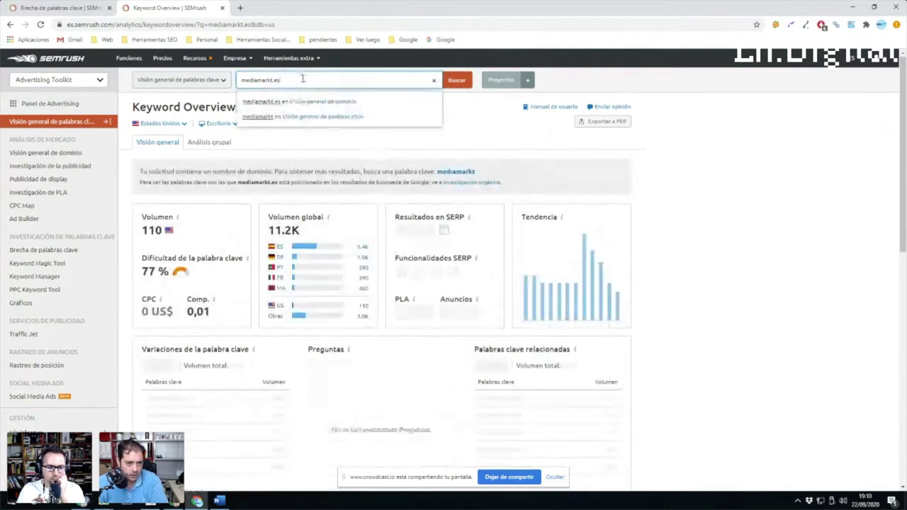
double_click(304, 80)
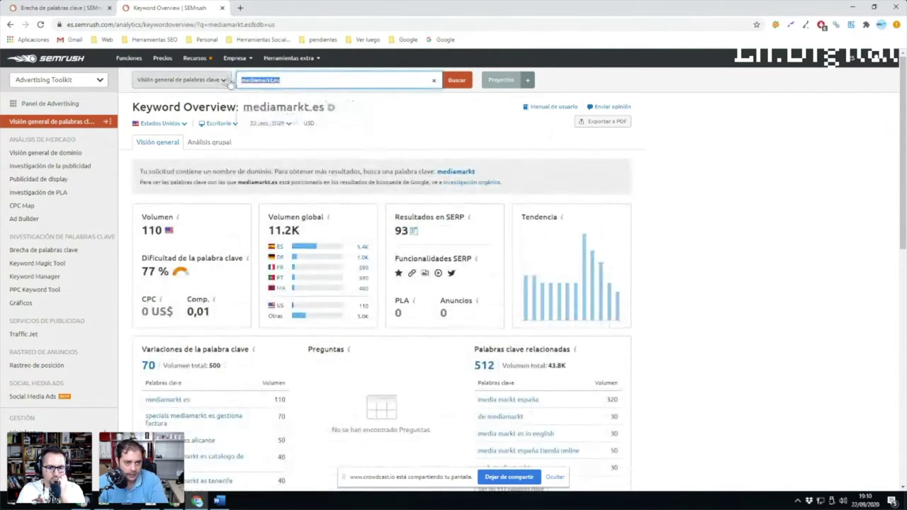
text(m)
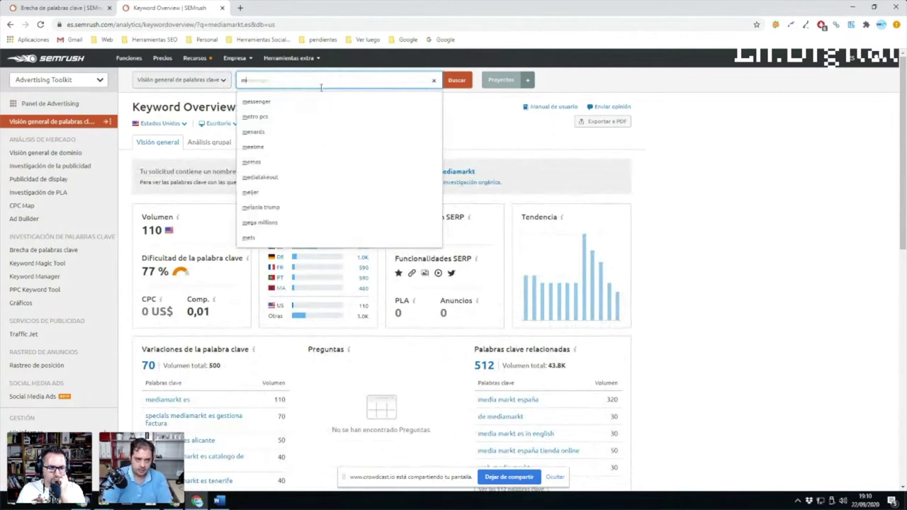
text(ediamarkt.es)
key(Return)
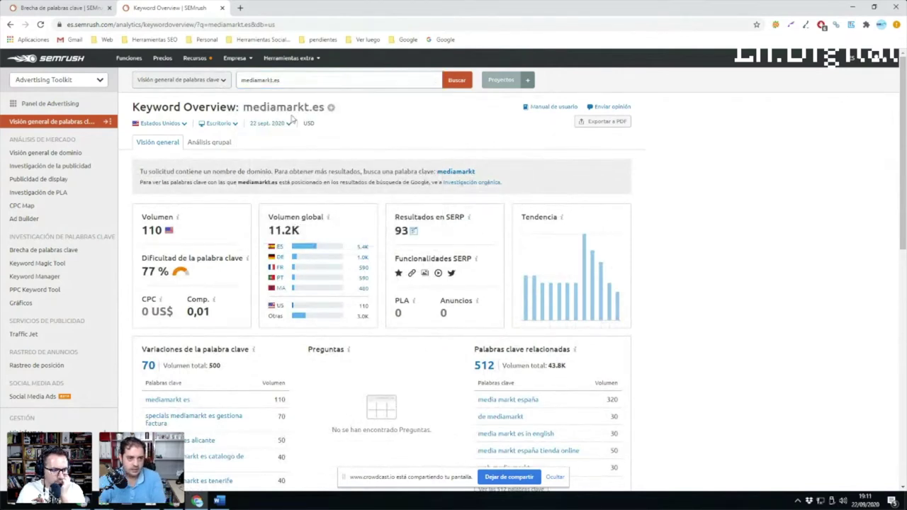
Switch the keyword database to España and open the domain overview for mediamarkt.es
click(174, 126)
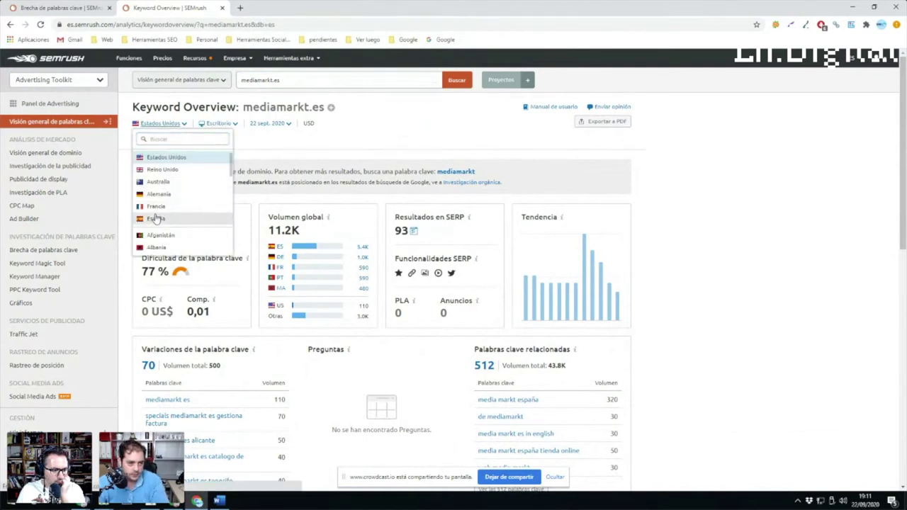
click(156, 218)
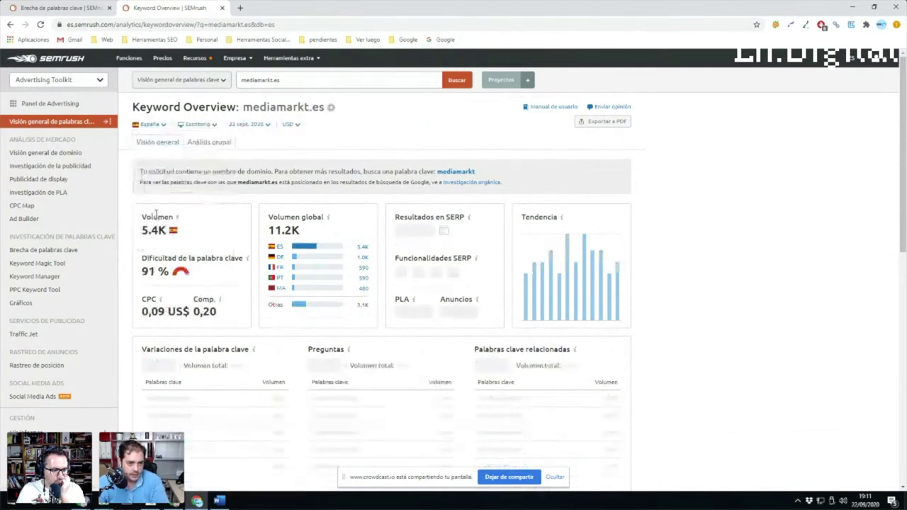
click(297, 79)
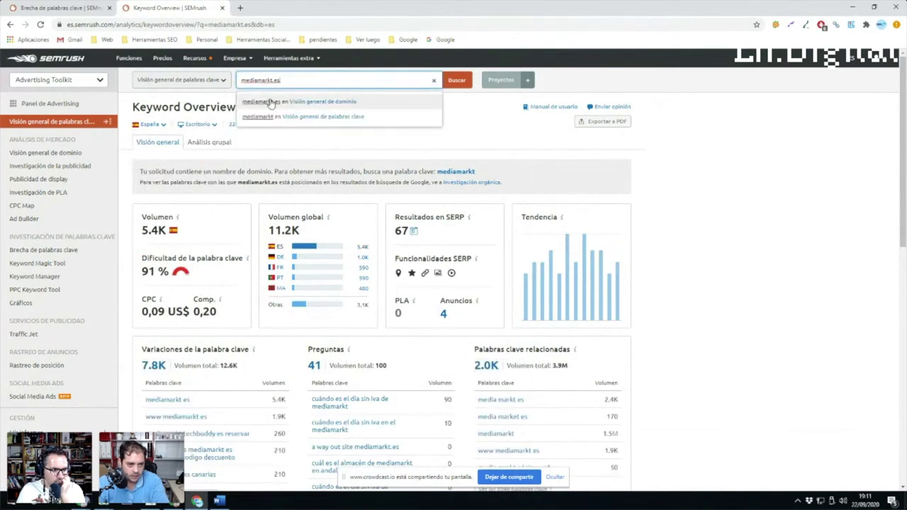
click(283, 100)
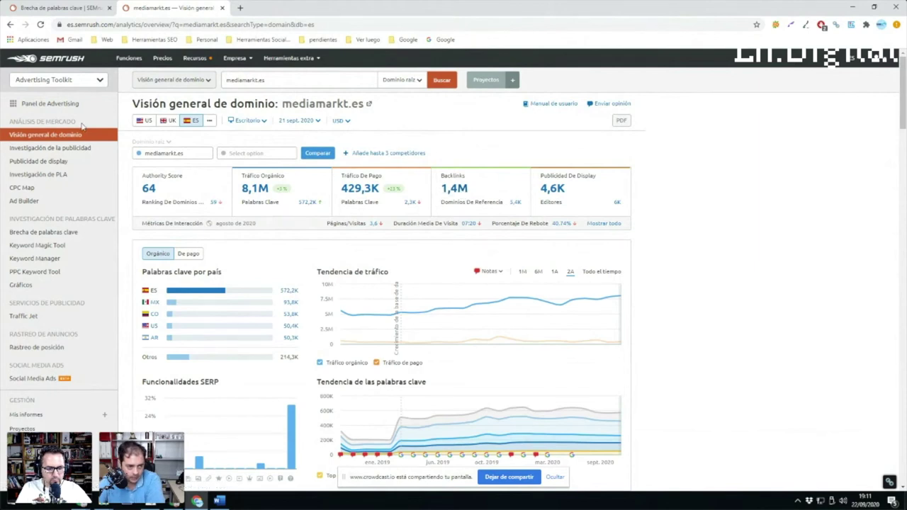
Switch to the SEO Toolkit, view the Brecha de backlinks tool, and return to the SEO dashboard
click(69, 80)
click(54, 100)
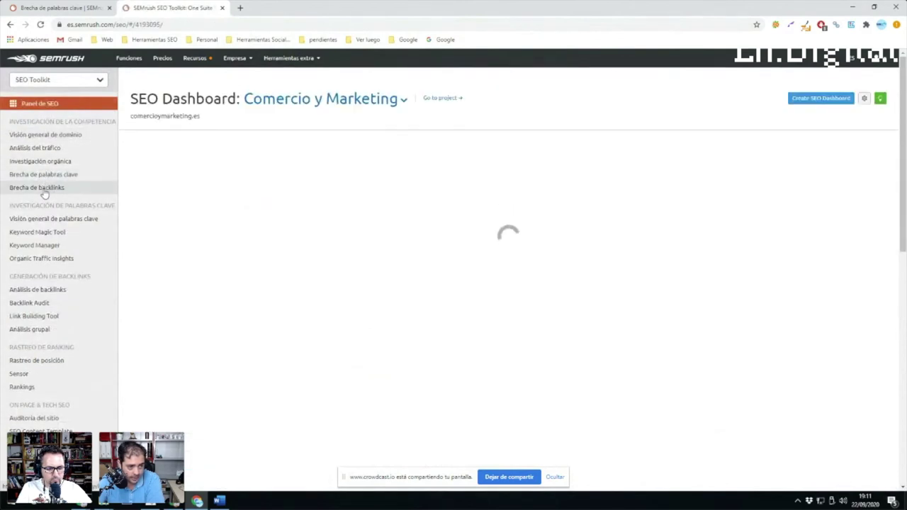
click(43, 192)
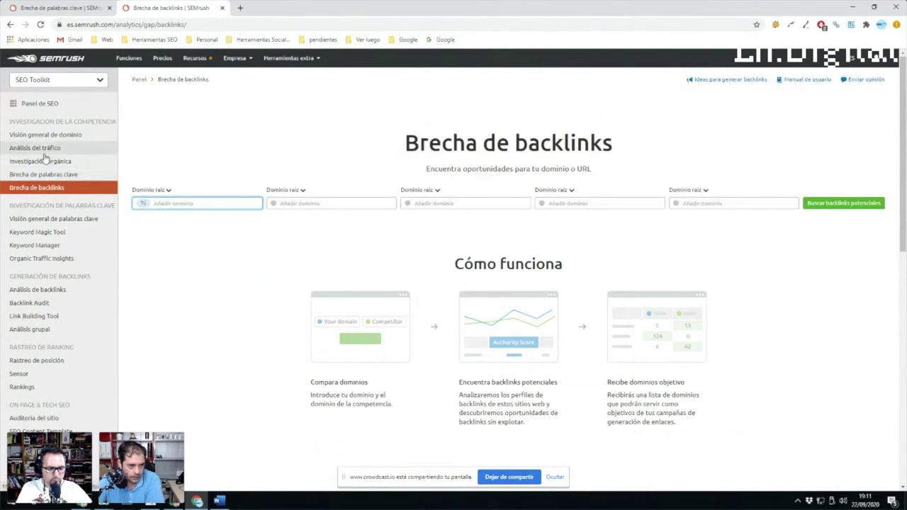
click(33, 103)
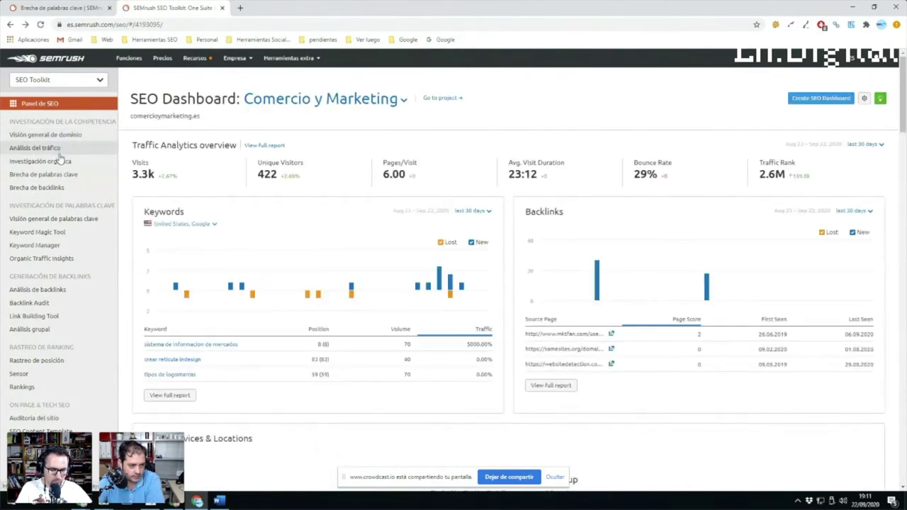
Run a backlink analysis (Análisis de backlinks) for mediamarkt.es
click(51, 288)
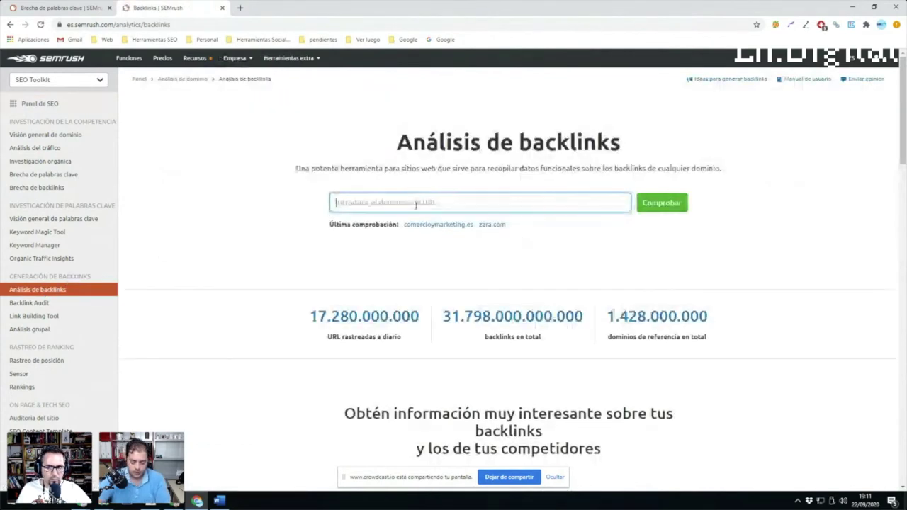
text(mediama)
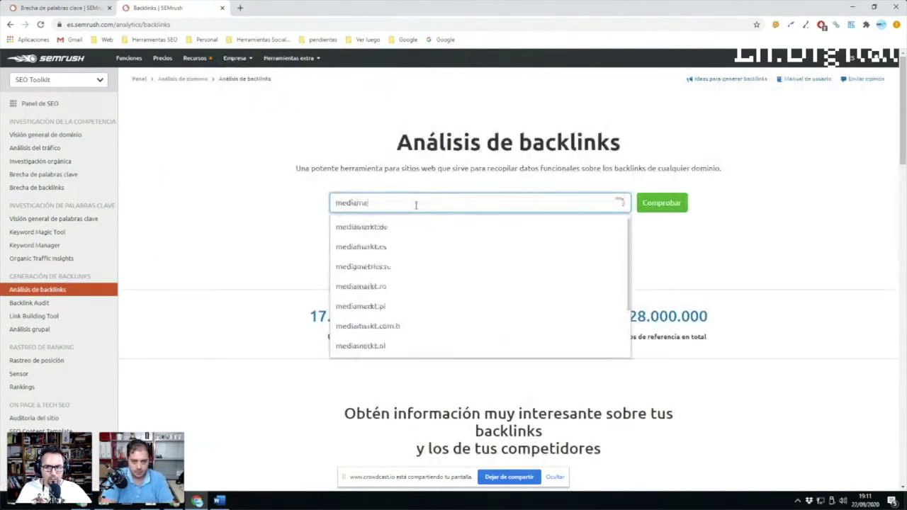
text(rkt.es)
key(Return)
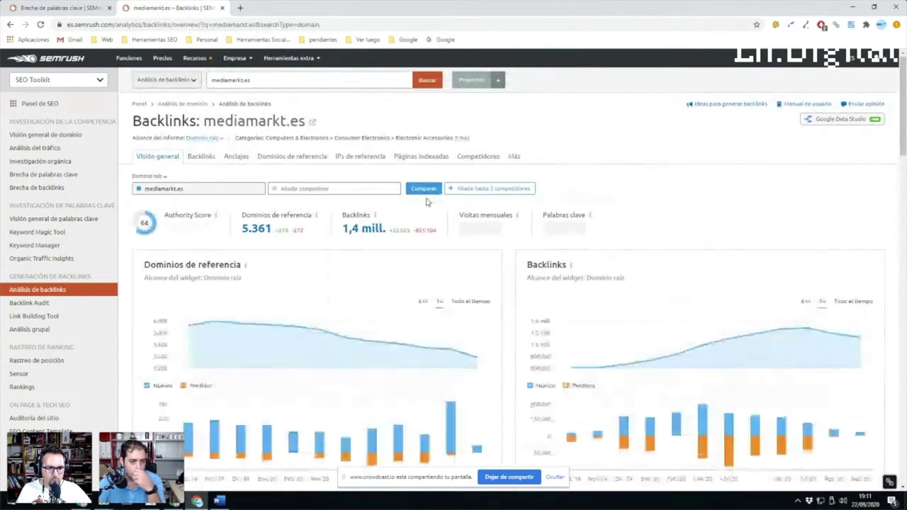
Examine the mediamarkt.es backlink overview, covering referring domain and backlink trends, referring domain categories and best anchors
scroll(588, 180, down, 2)
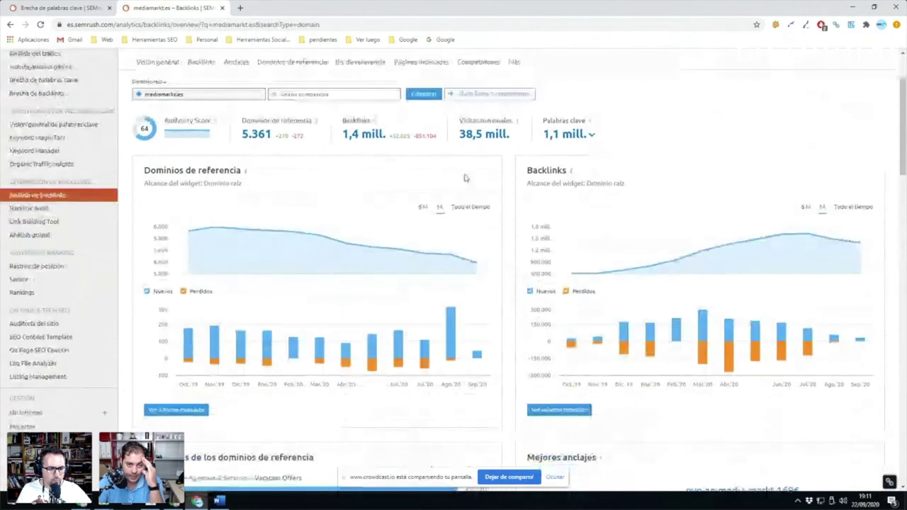
scroll(471, 188, up, 1)
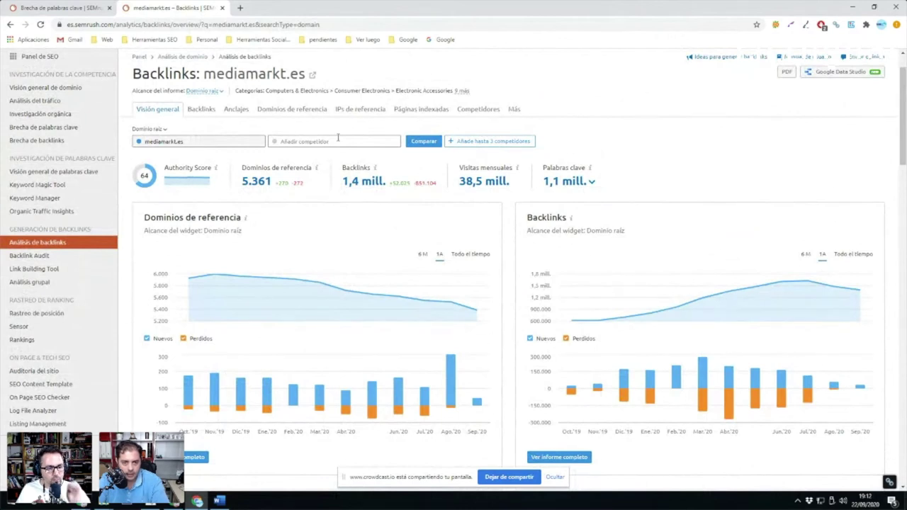
scroll(501, 252, down, 2)
scroll(500, 251, down, 5)
scroll(500, 248, up, 3)
scroll(496, 263, down, 3)
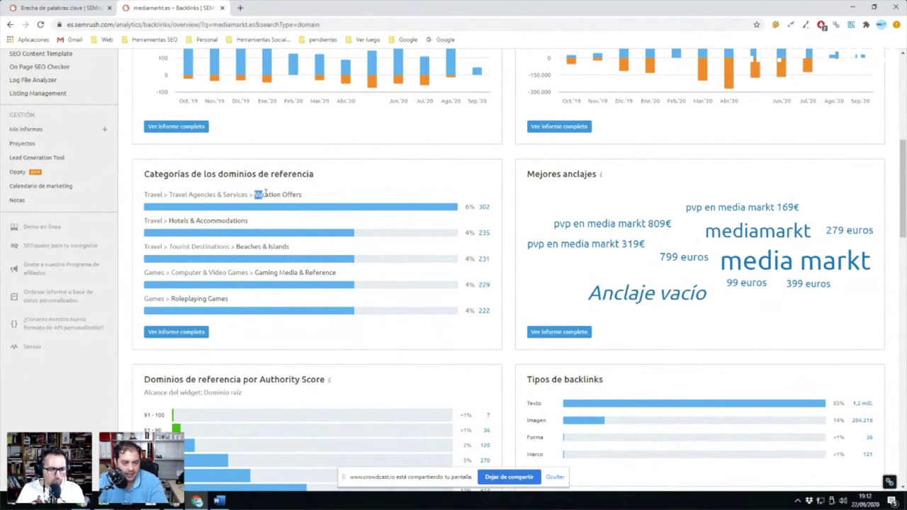
Read the individual referring domain categories, such as Vacation Offers, Hotels & Accommodations and Roleplaying Games, and inspect the anchor text cloud
drag(265, 189, 304, 197)
click(304, 199)
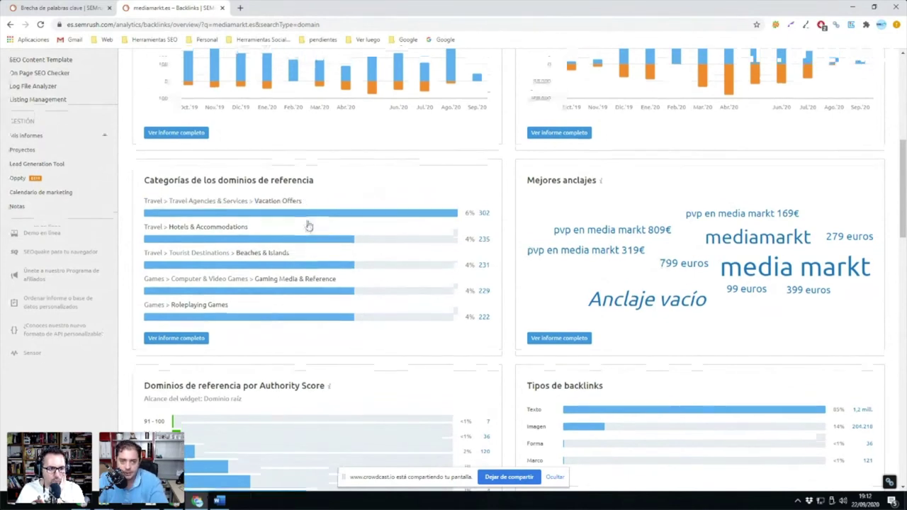
scroll(293, 199, up, 6)
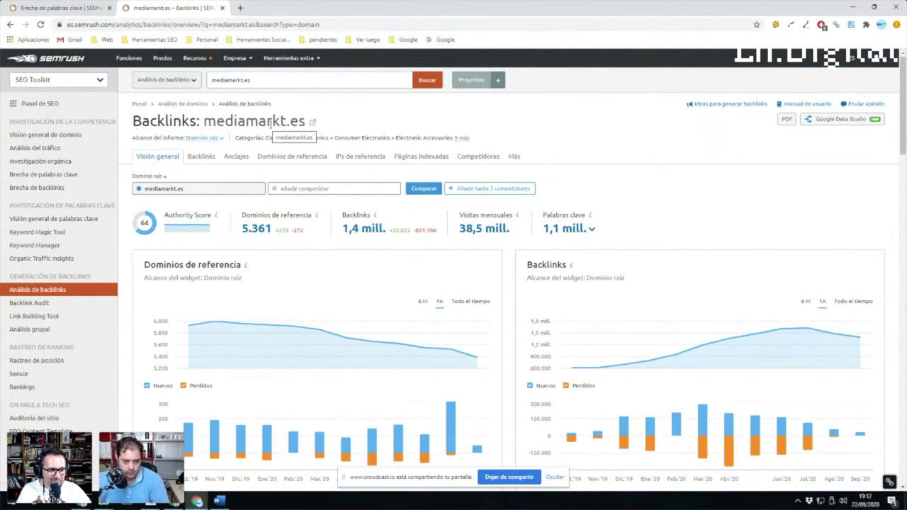
scroll(292, 254, down, 5)
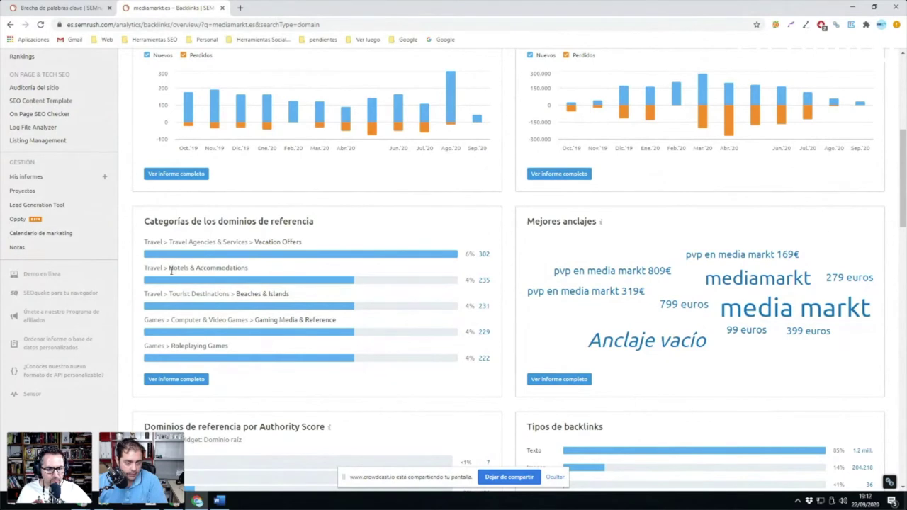
drag(170, 267, 215, 274)
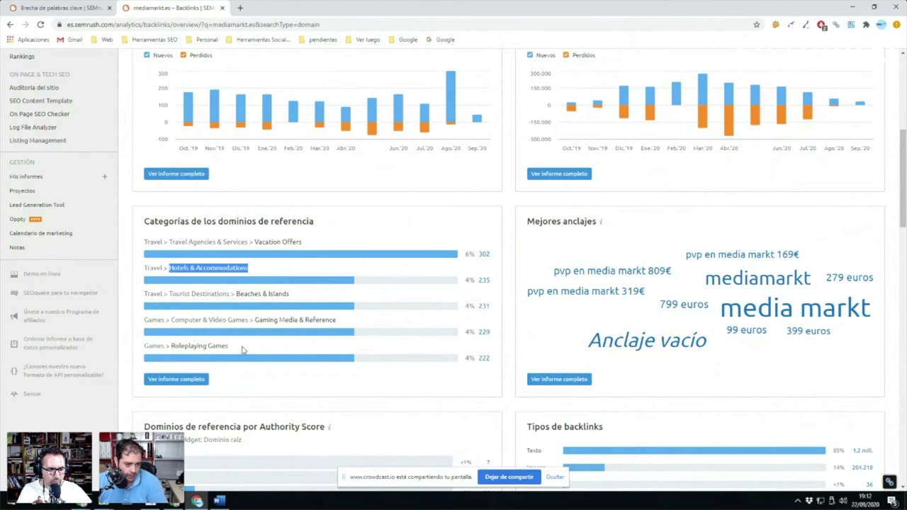
drag(144, 345, 206, 346)
scroll(314, 347, down, 3)
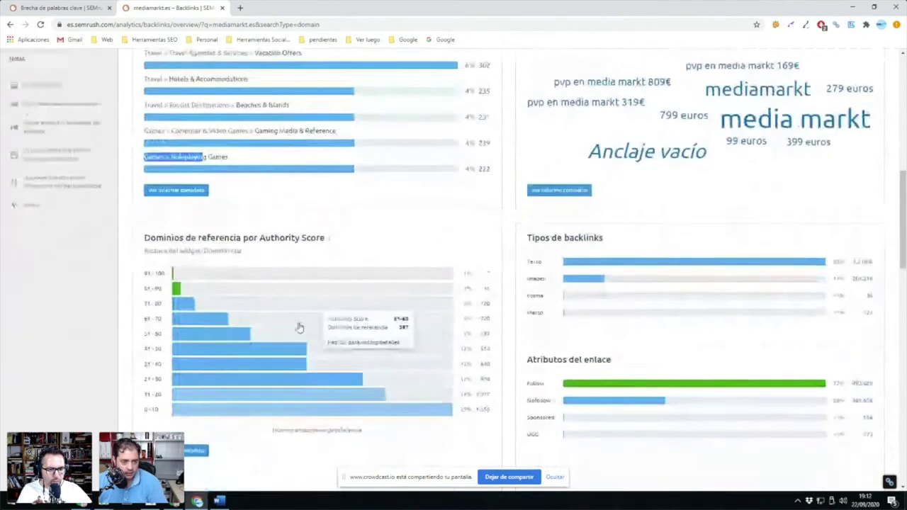
scroll(503, 278, up, 1)
scroll(503, 277, up, 1)
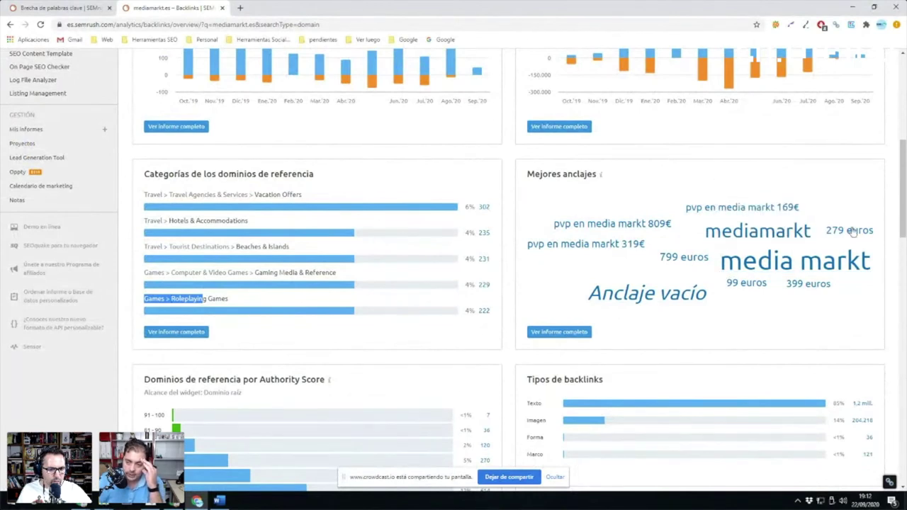
mouse_move(834, 234)
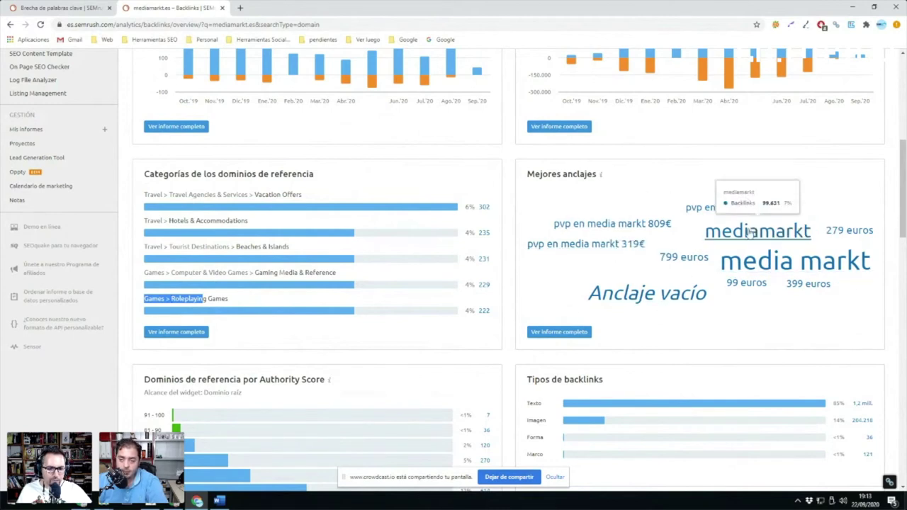
mouse_move(731, 243)
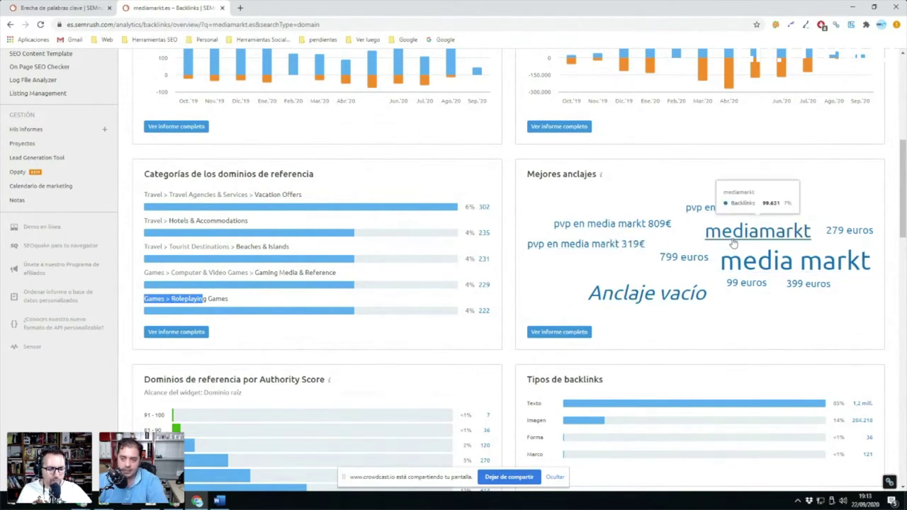
mouse_move(666, 253)
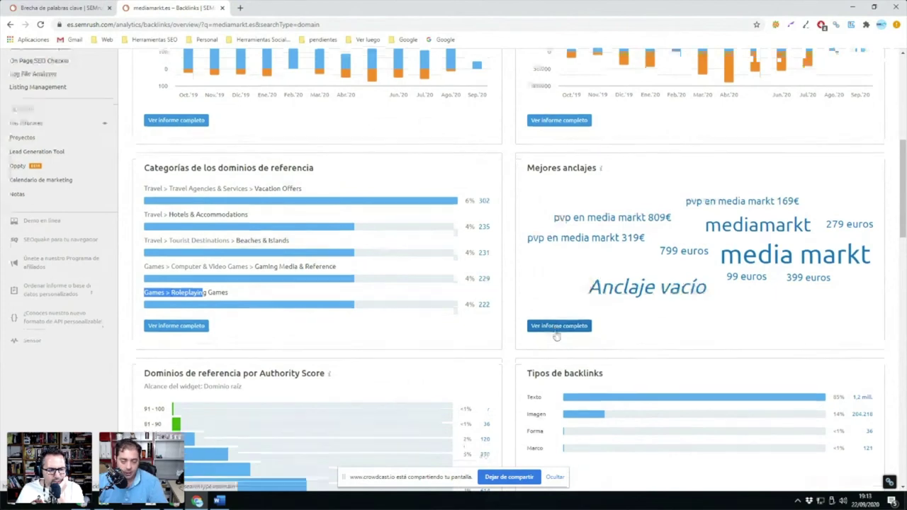
Examine the remaining overview widgets: Authority Score distribution, backlink types, link attributes, TLD distribution, countries, link profile distribution, similar profiles and main pages
scroll(558, 333, down, 3)
scroll(564, 321, down, 1)
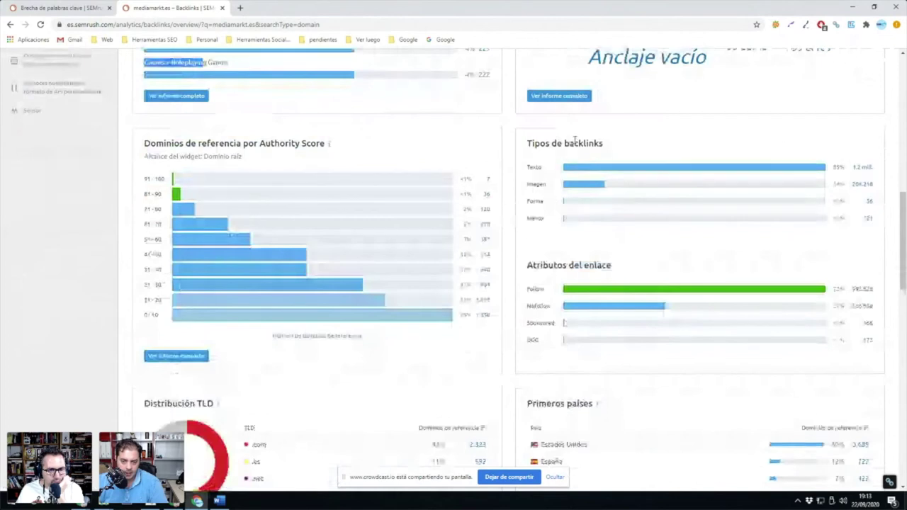
scroll(564, 214, down, 1)
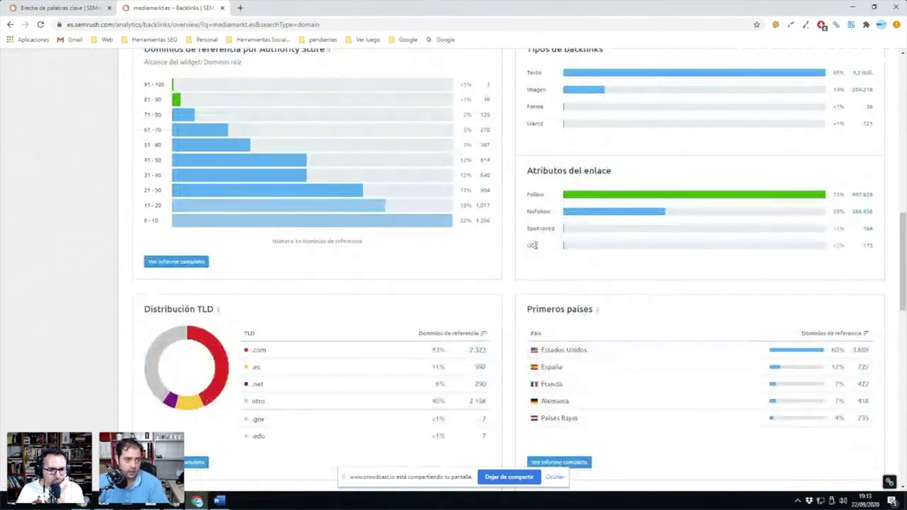
scroll(283, 234, up, 1)
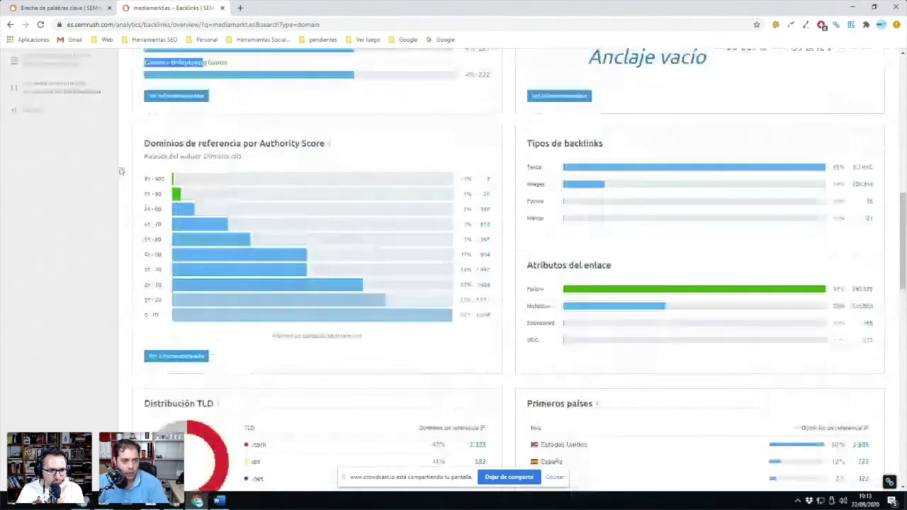
drag(259, 143, 325, 145)
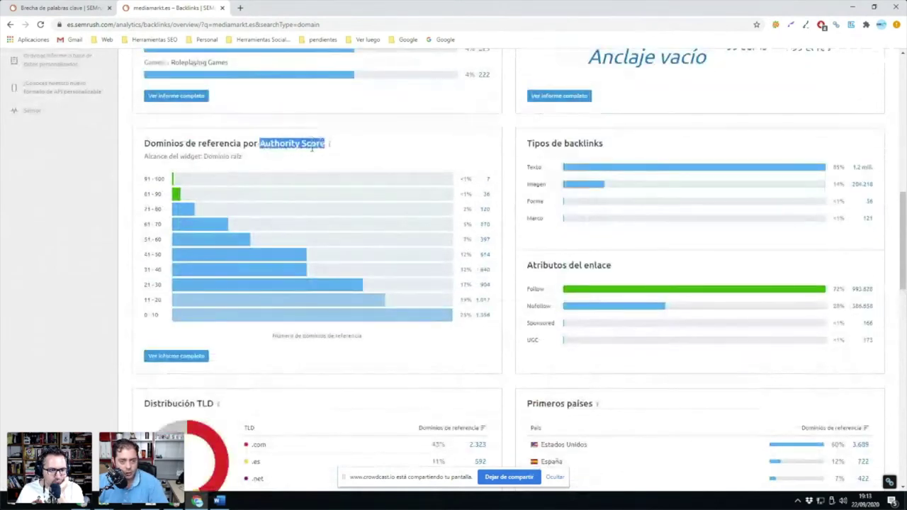
click(303, 151)
scroll(418, 229, down, 2)
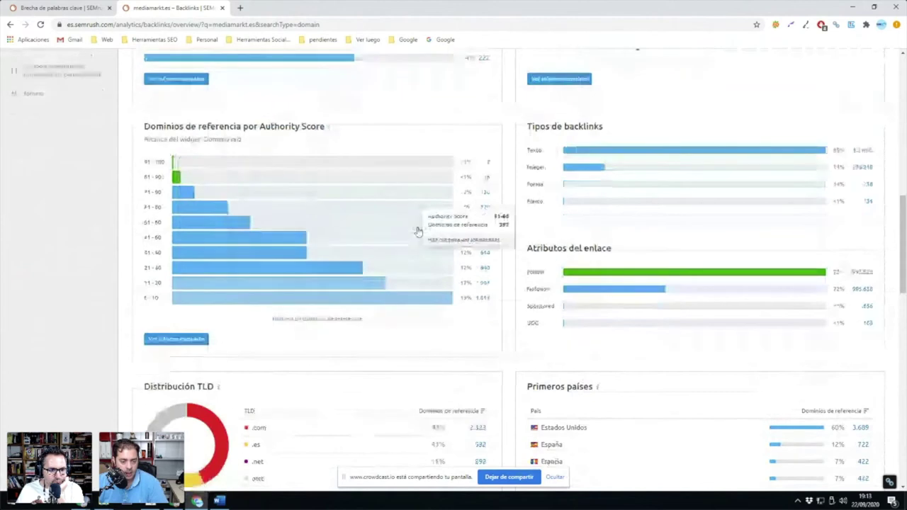
scroll(425, 230, down, 1)
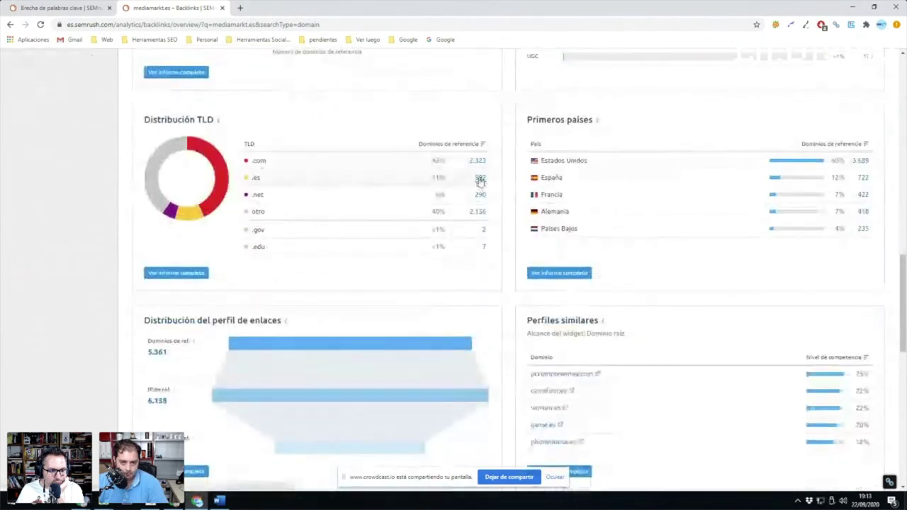
scroll(531, 149, down, 1)
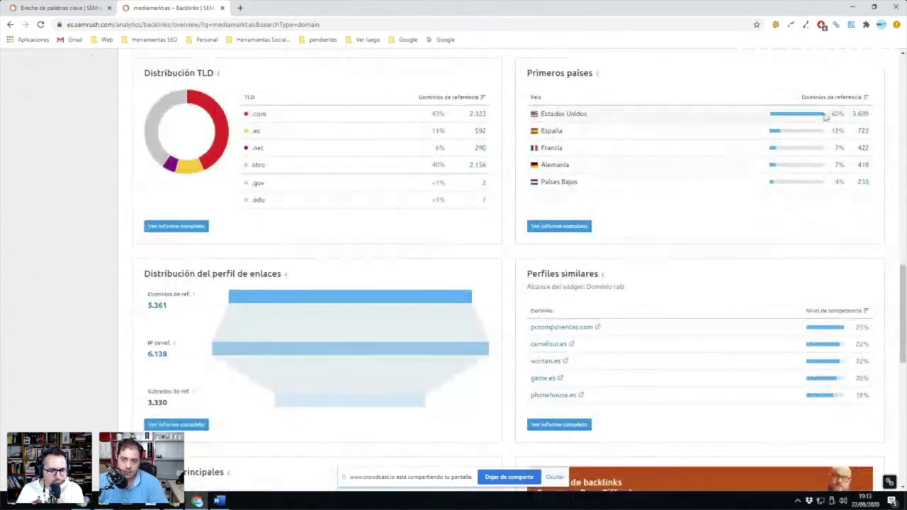
scroll(595, 200, down, 3)
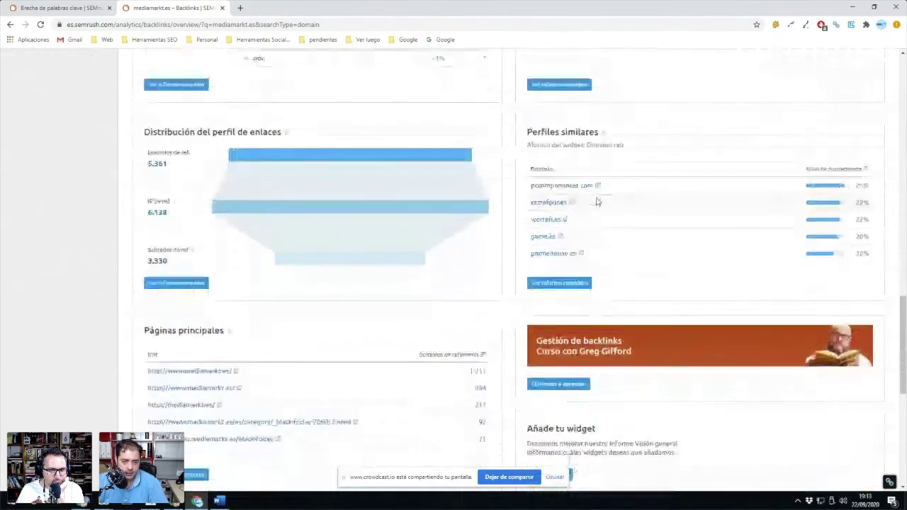
scroll(600, 201, down, 2)
scroll(605, 196, up, 4)
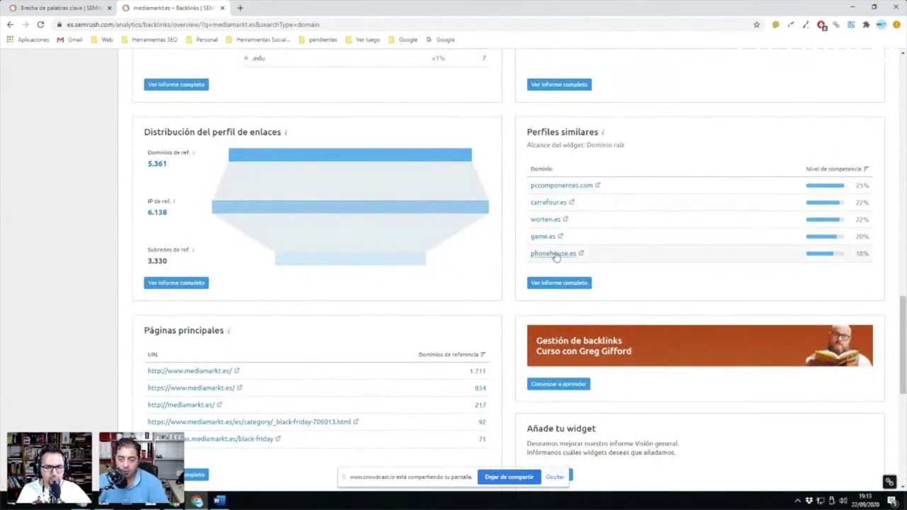
scroll(567, 259, down, 1)
scroll(567, 259, down, 3)
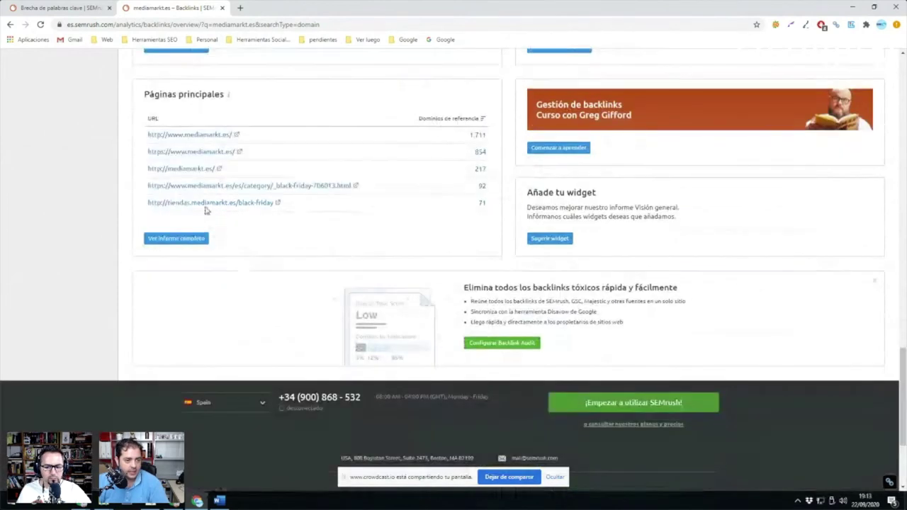
Add pccomponentes.com as a competitor, run the backlink comparison against mediamarkt.es and review the results
scroll(314, 252, up, 20)
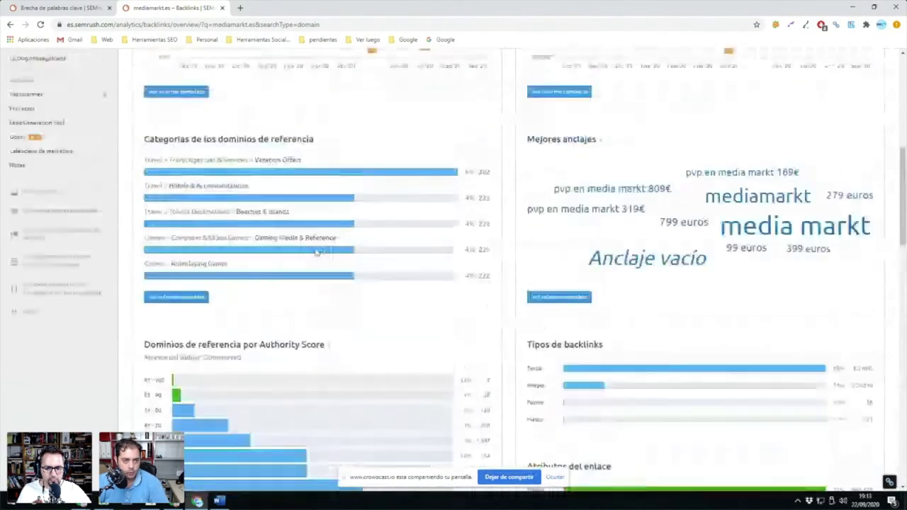
click(311, 189)
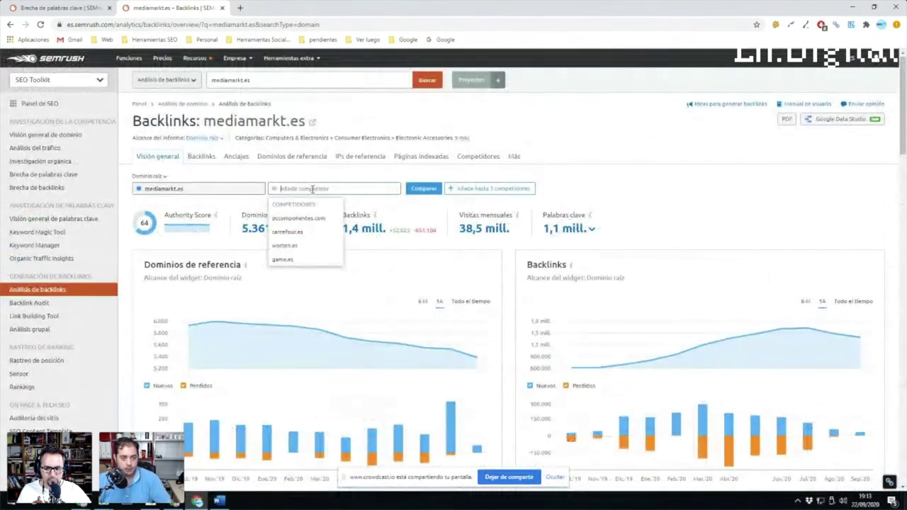
click(298, 218)
click(425, 189)
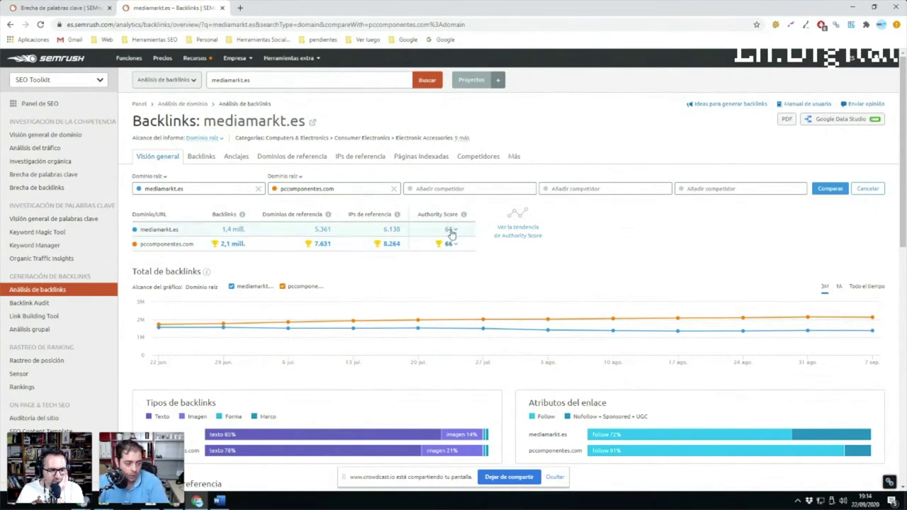
scroll(457, 234, down, 5)
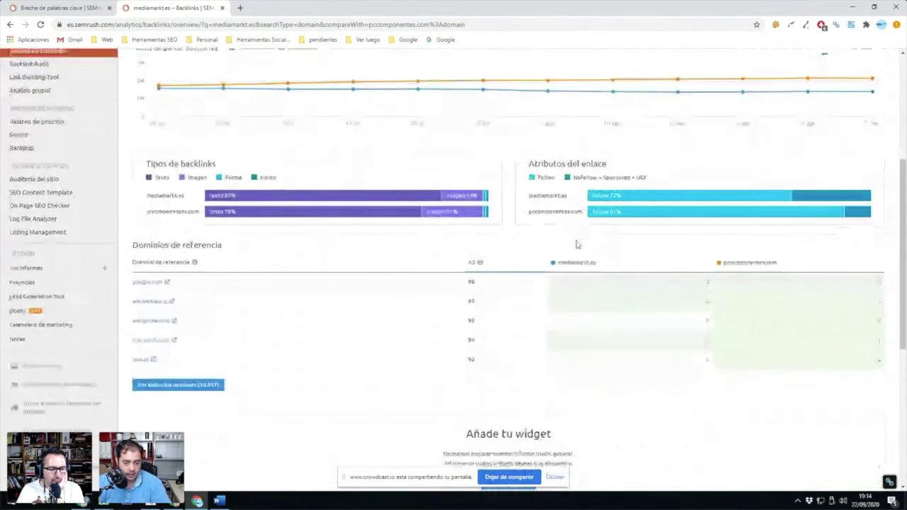
Add worten.es to the backlink comparison, rerun it, and review total backlinks, backlink types, link attributes and referring domains
scroll(241, 250, up, 10)
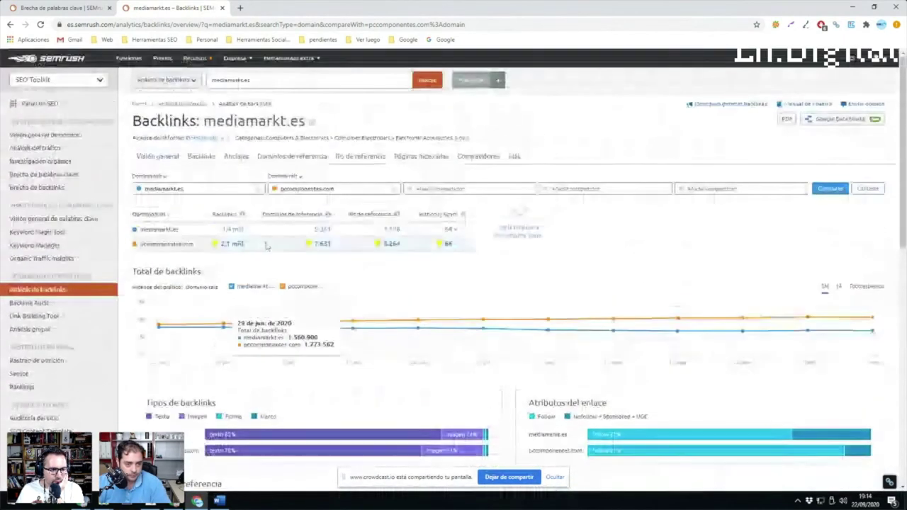
click(424, 190)
click(432, 226)
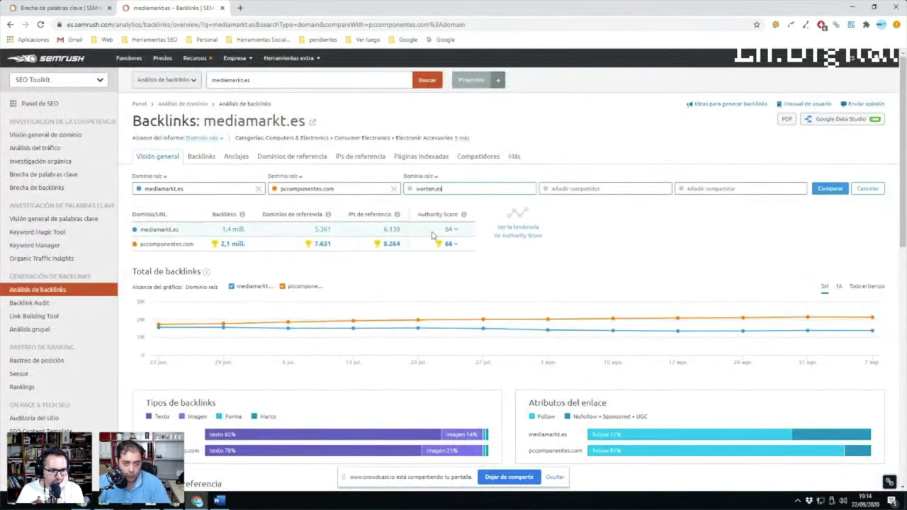
click(829, 190)
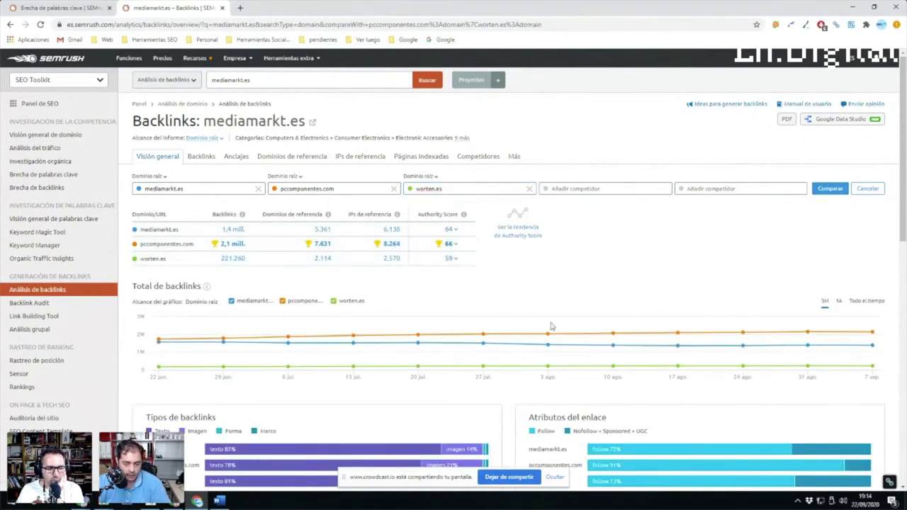
scroll(850, 319, down, 2)
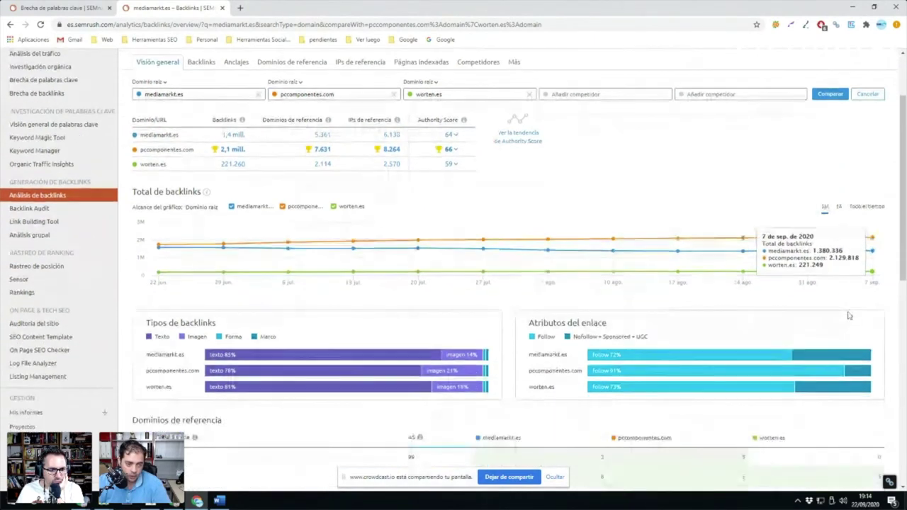
scroll(475, 268, down, 2)
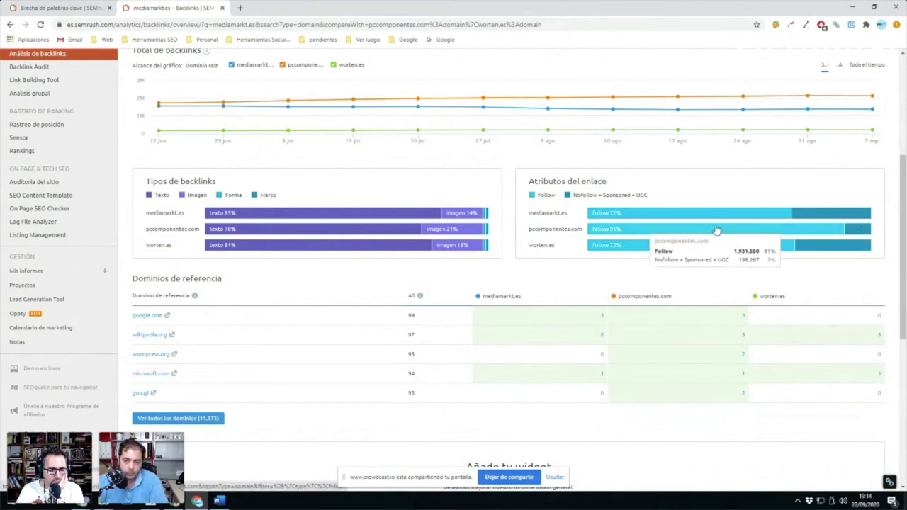
scroll(687, 200, down, 3)
scroll(408, 278, up, 7)
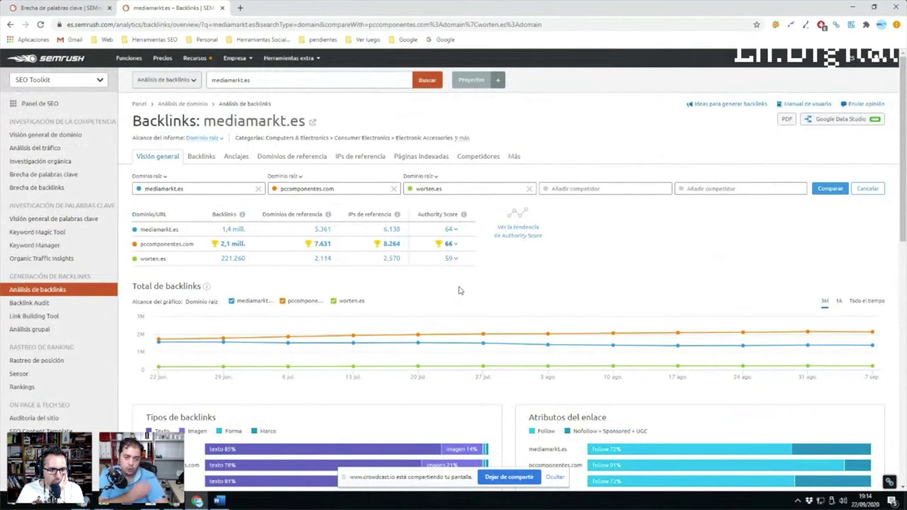
scroll(468, 287, down, 3)
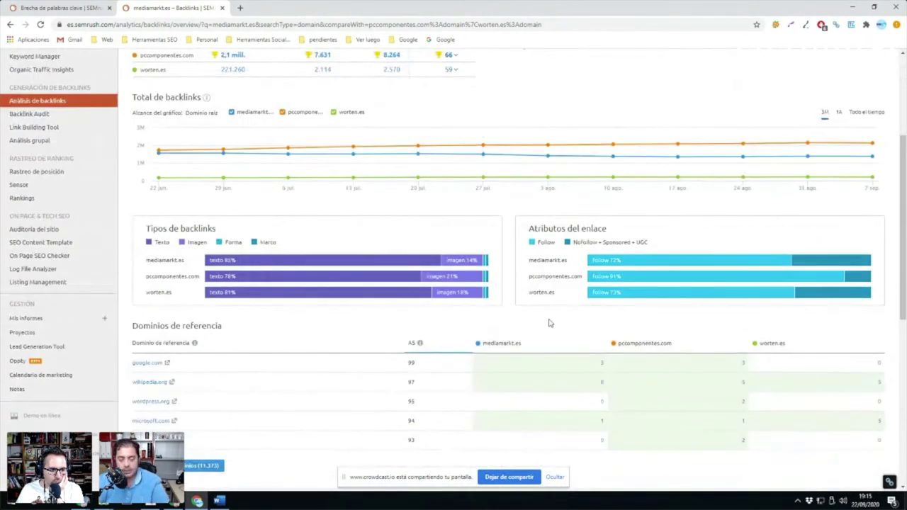
Open the detailed Backlinks report for mediamarkt.es and view its backlink list
scroll(550, 323, up, 3)
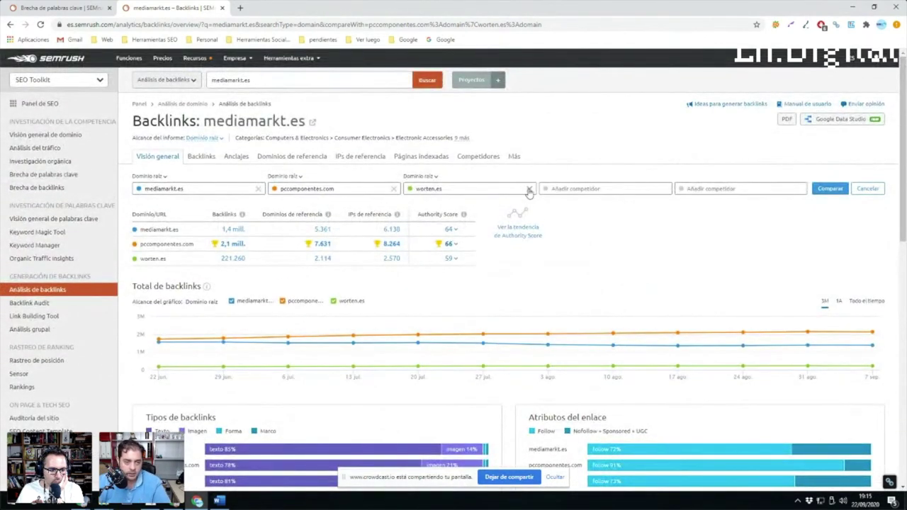
click(211, 156)
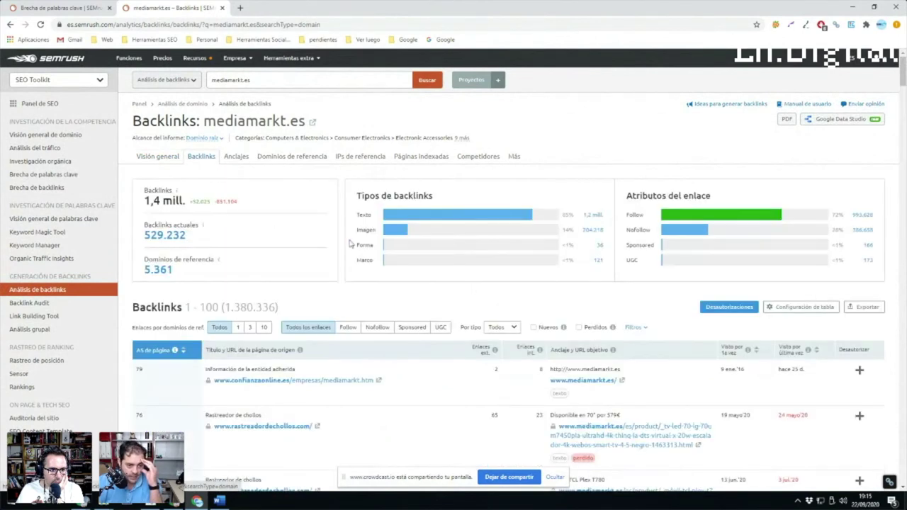
scroll(306, 212, down, 1)
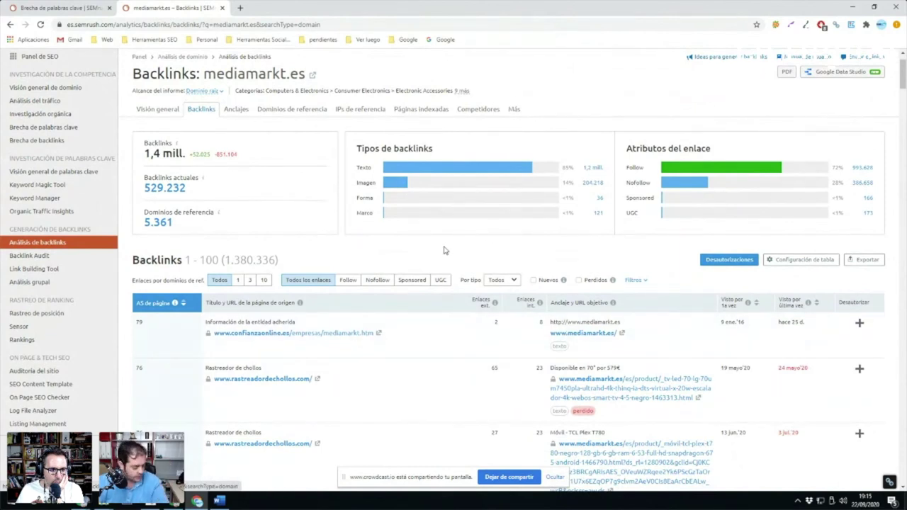
Open elblogdelseo.com in a new browser tab
click(239, 8)
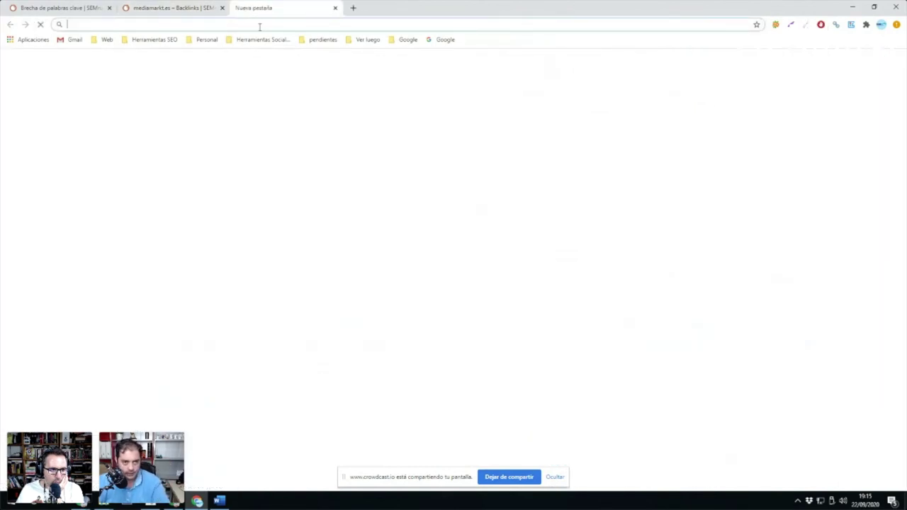
text(elb)
key(Return)
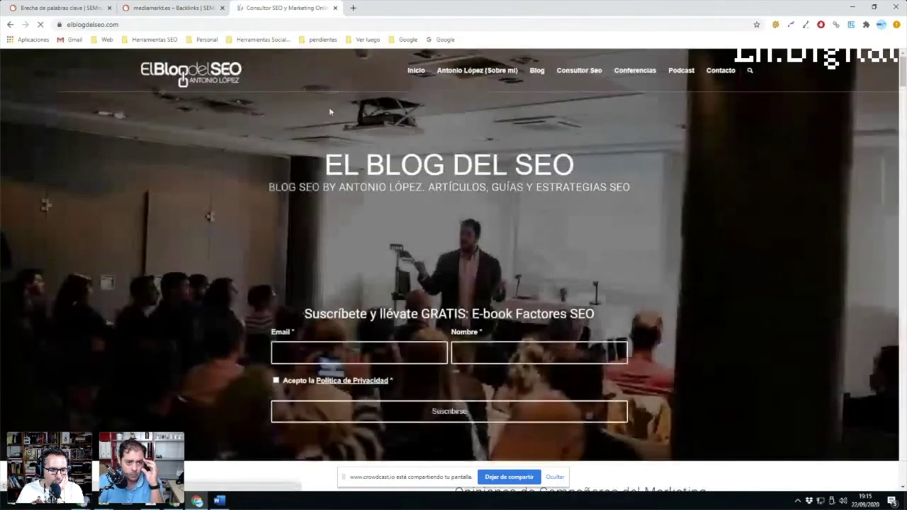
Find and open the article "Plantilla Auditoría de Enlaces Gratis en 10 minutos" among the blog's latest posts
scroll(375, 188, down, 10)
scroll(375, 185, down, 4)
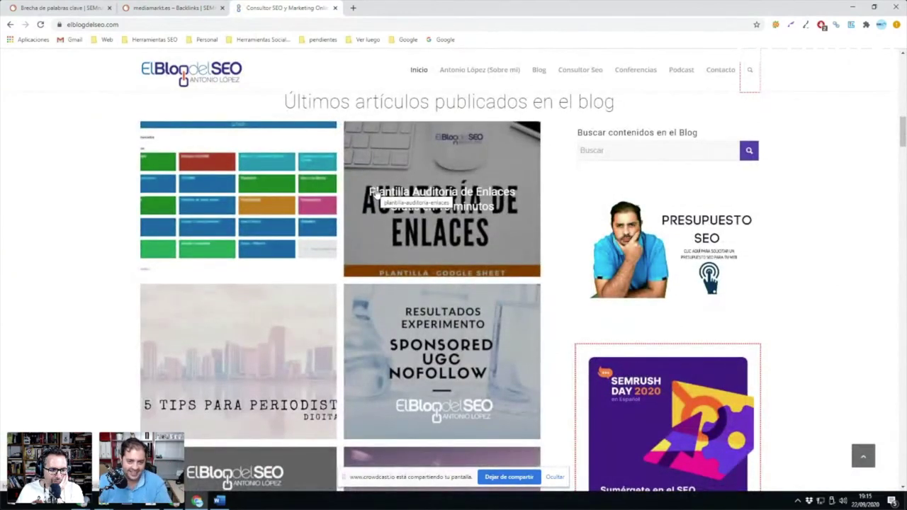
click(421, 212)
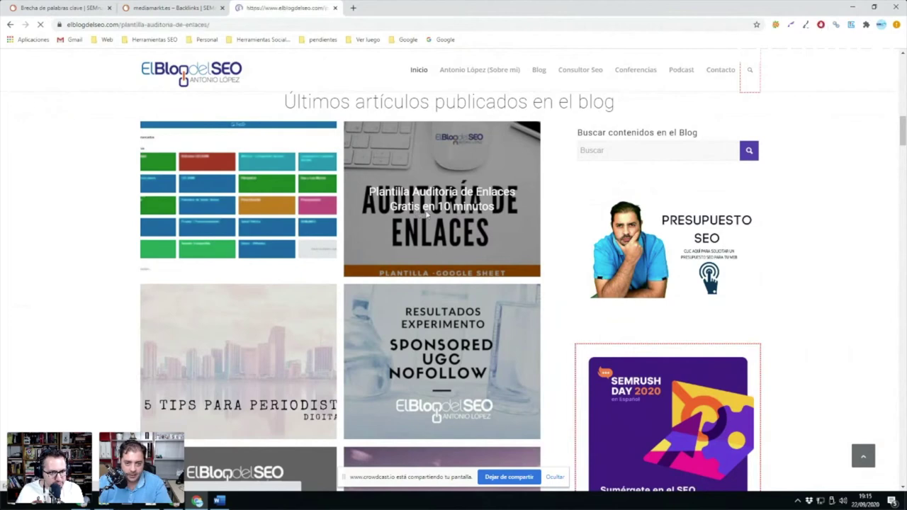
Read through the link audit article, covering backlink factors, the template download, how to copy it and its sheet tabs
scroll(351, 238, down, 10)
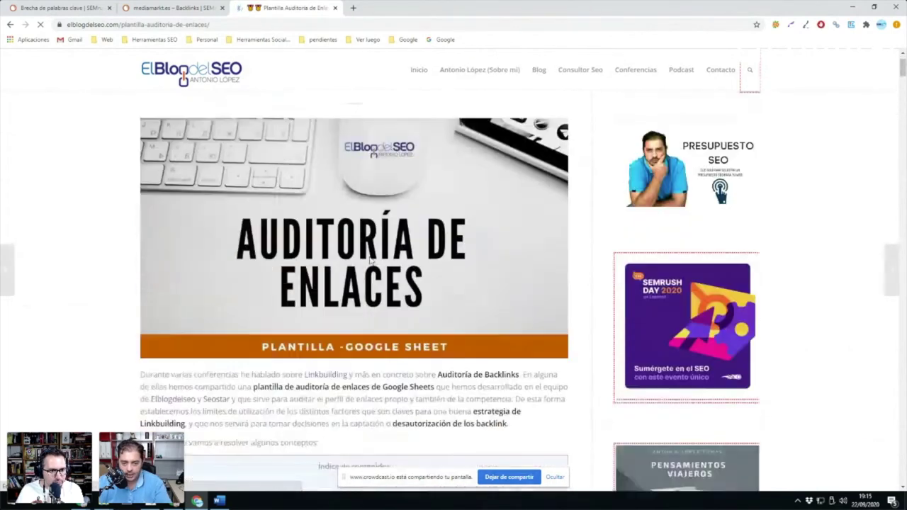
scroll(304, 235, down, 2)
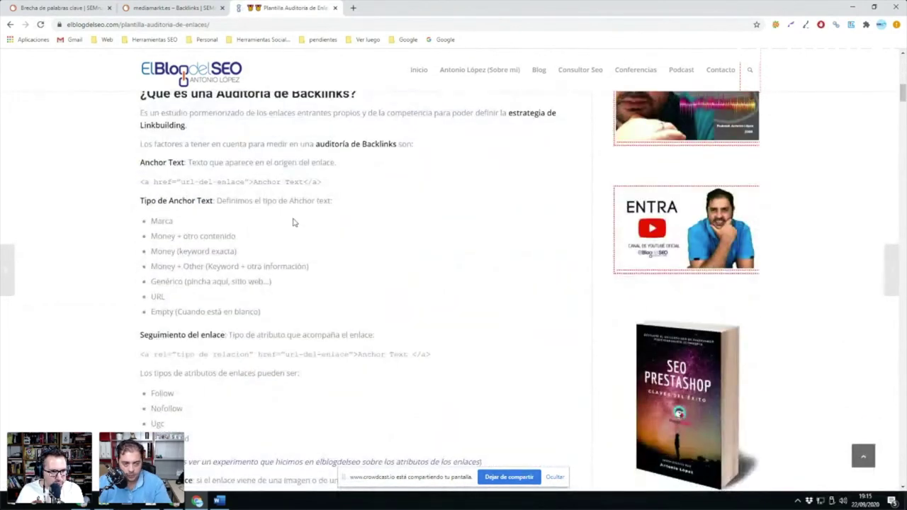
scroll(294, 221, down, 15)
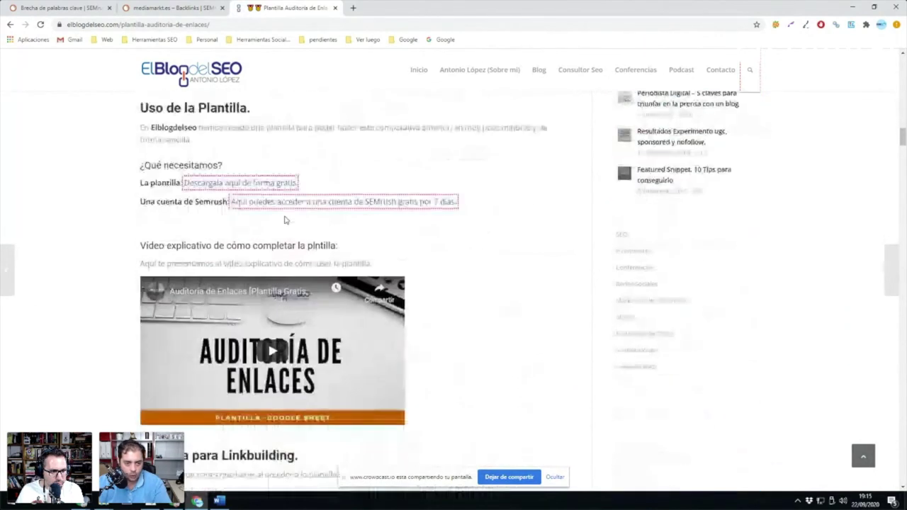
scroll(284, 220, down, 3)
scroll(266, 268, down, 3)
scroll(265, 268, down, 3)
scroll(332, 213, down, 2)
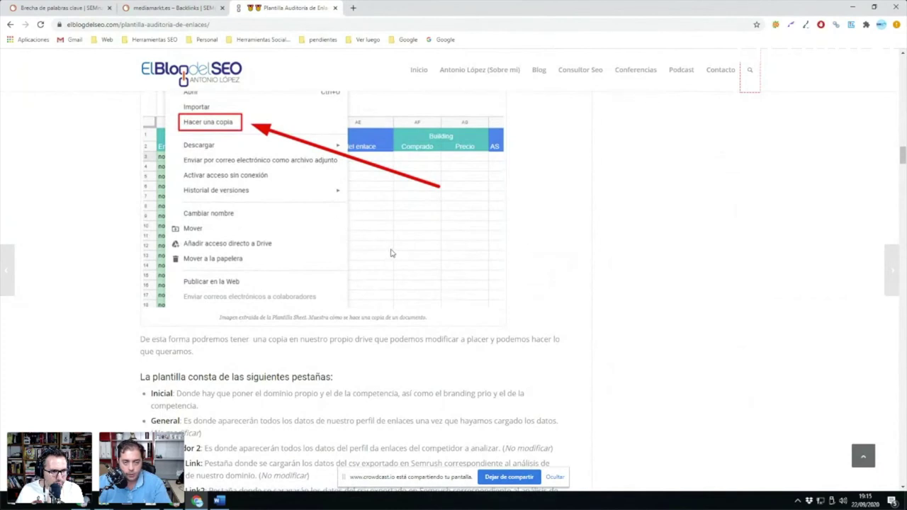
scroll(392, 253, up, 2)
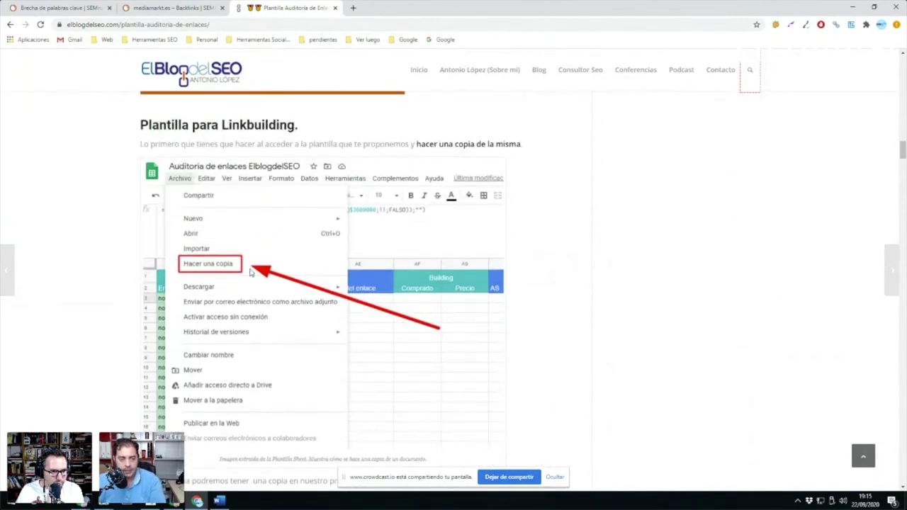
scroll(430, 301, down, 3)
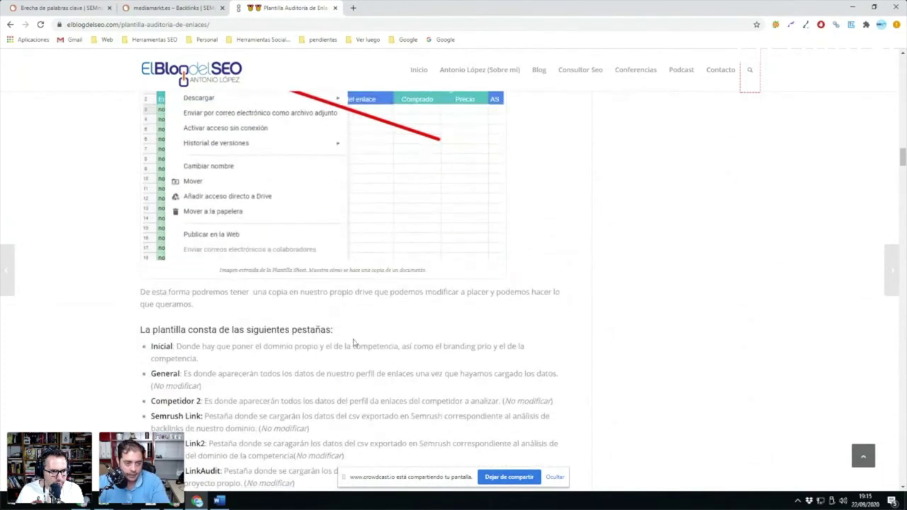
scroll(353, 342, down, 7)
scroll(275, 277, up, 8)
scroll(275, 278, down, 15)
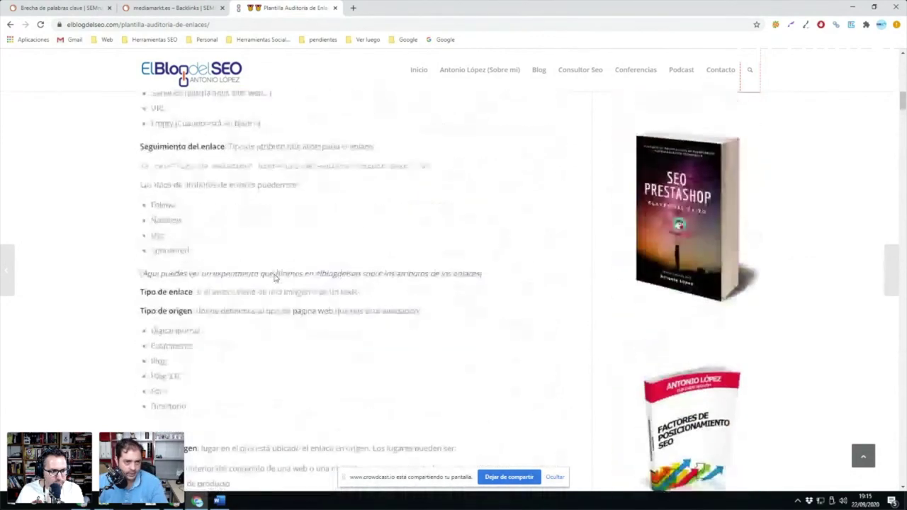
scroll(275, 278, up, 20)
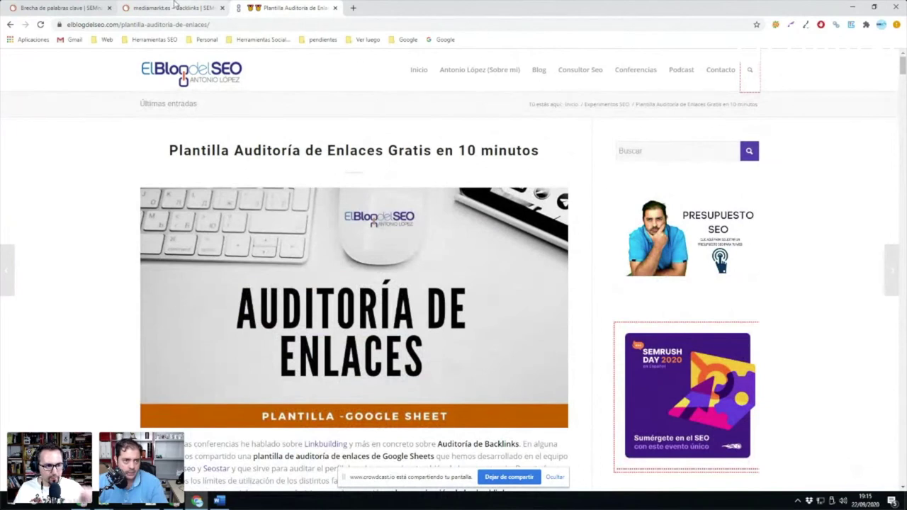
Return to the mediamarkt.es backlink analysis in SEMrush, view its backlink competitors and open the indexed pages report
click(173, 6)
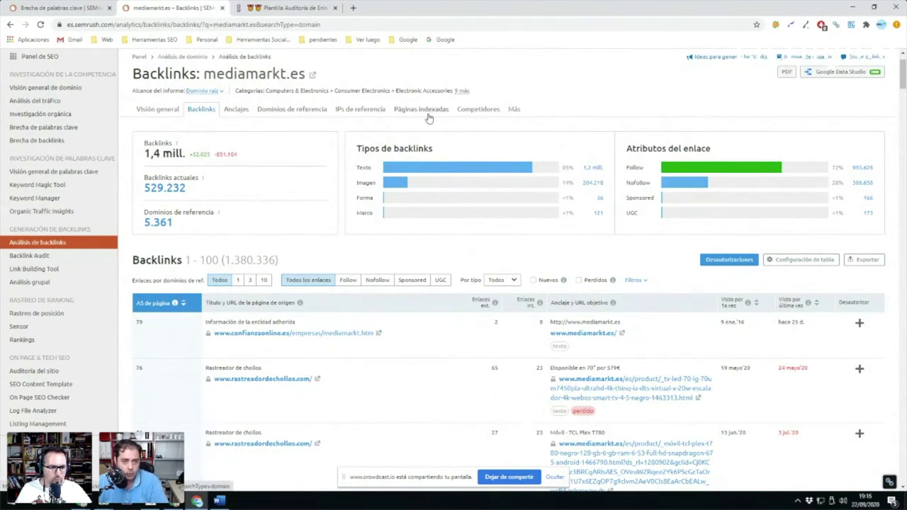
click(473, 110)
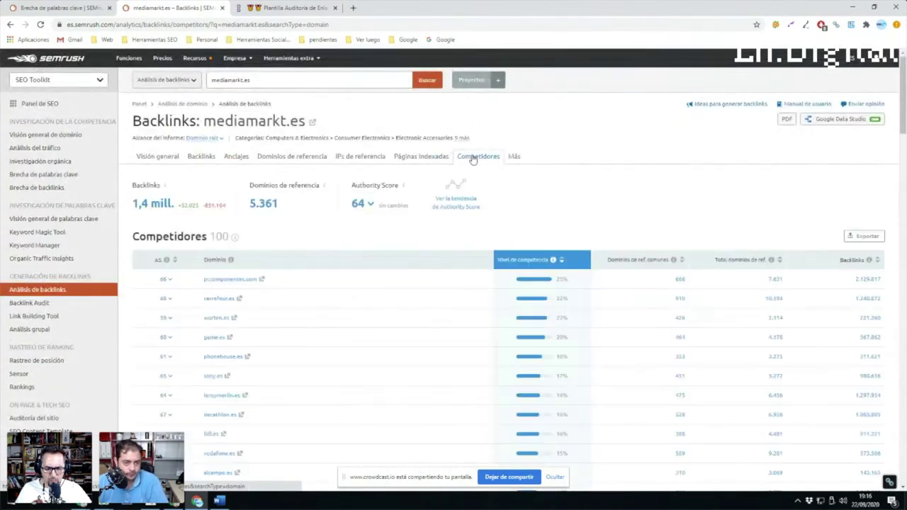
click(419, 157)
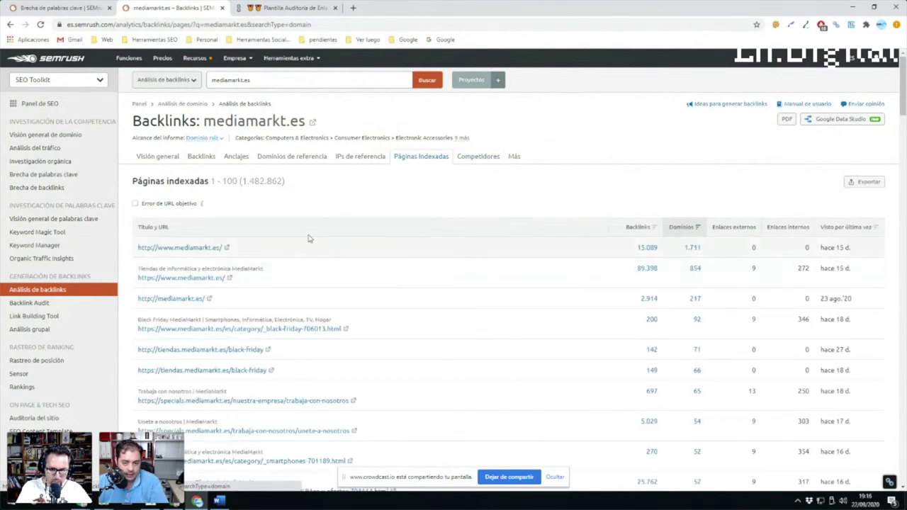
Filter the indexed pages of mediamarkt.es to those with a target URL error and check the first entries
scroll(537, 205, down, 2)
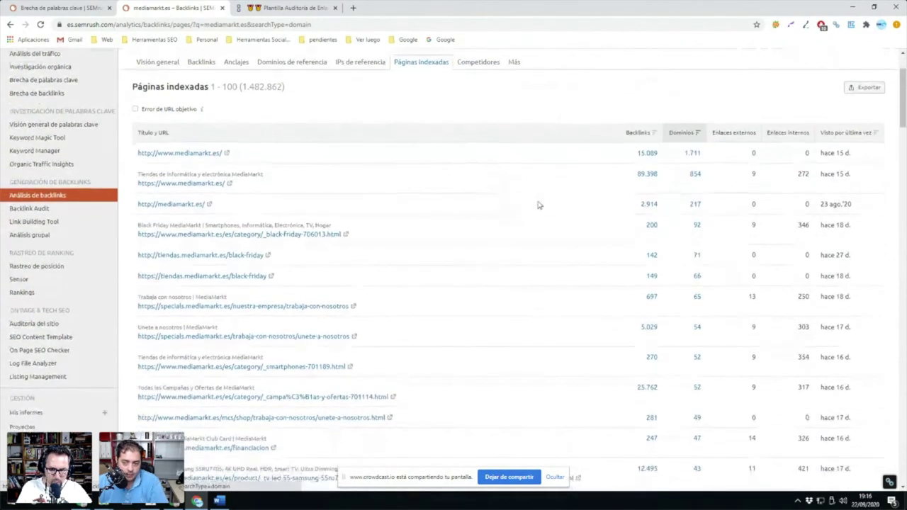
click(135, 110)
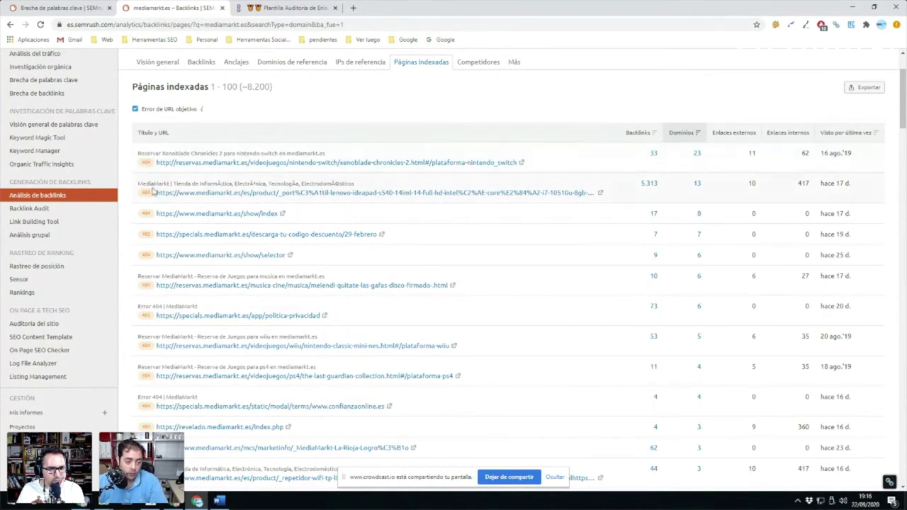
scroll(159, 277, down, 3)
scroll(209, 269, up, 4)
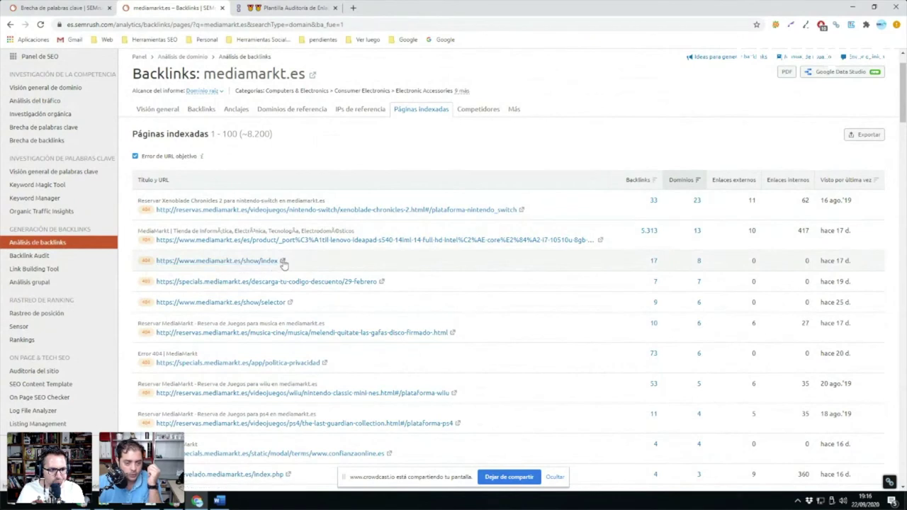
Examine the full first page of error URLs, with their backlinks and referring domains, and return to its start
scroll(283, 269, down, 5)
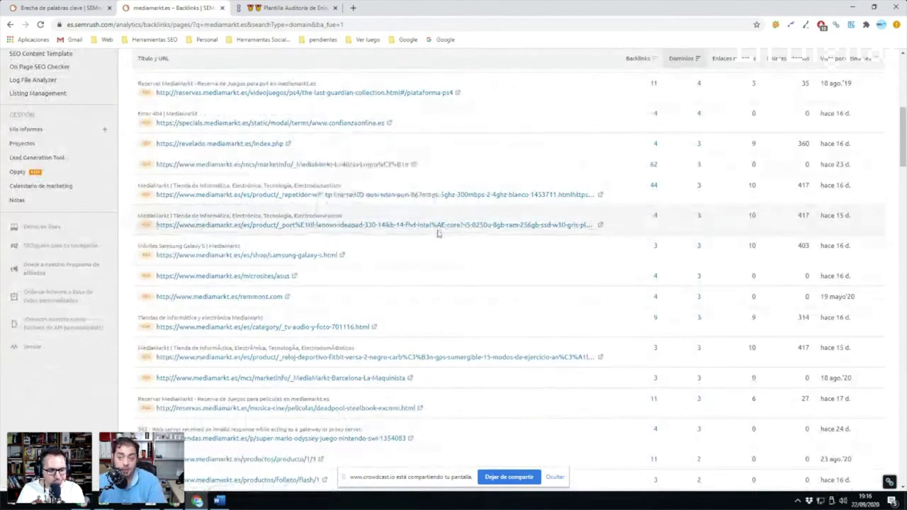
scroll(446, 247, down, 2)
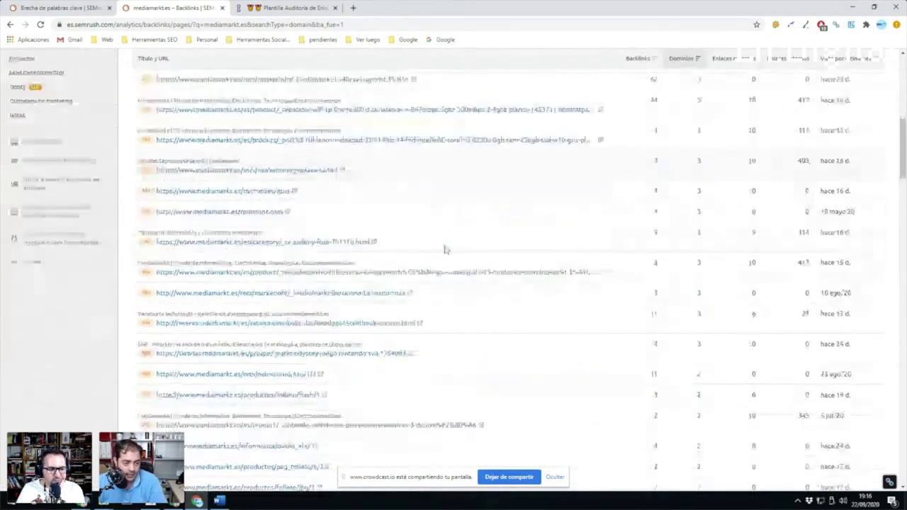
scroll(446, 249, down, 5)
scroll(388, 288, down, 5)
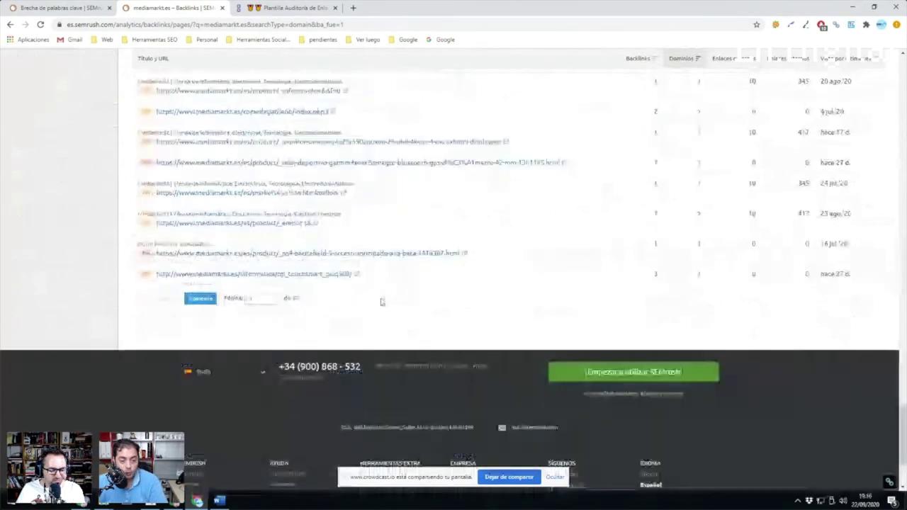
scroll(404, 297, up, 2)
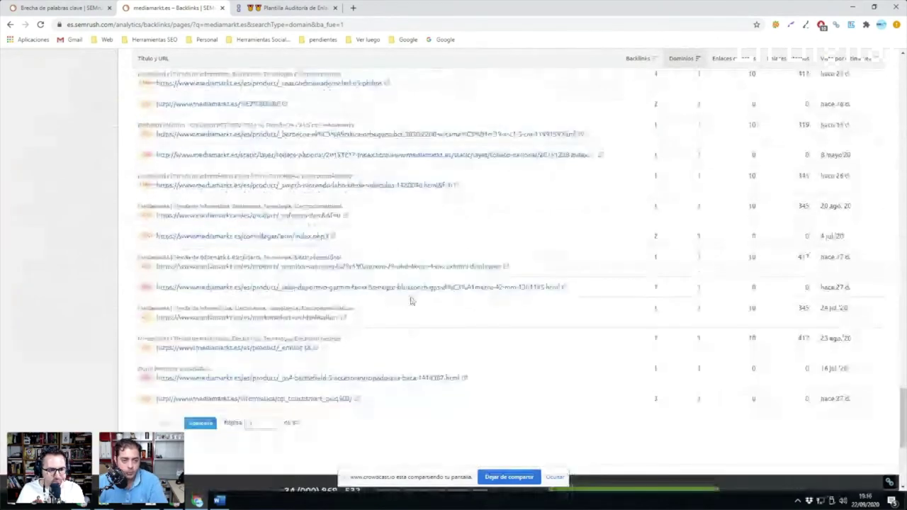
scroll(410, 301, down, 3)
scroll(305, 244, up, 2)
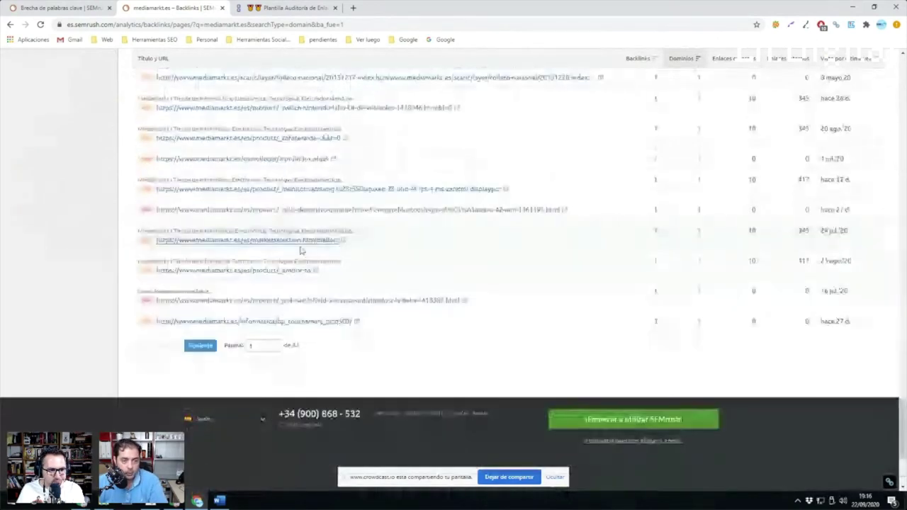
scroll(300, 250, up, 3)
scroll(312, 248, up, 5)
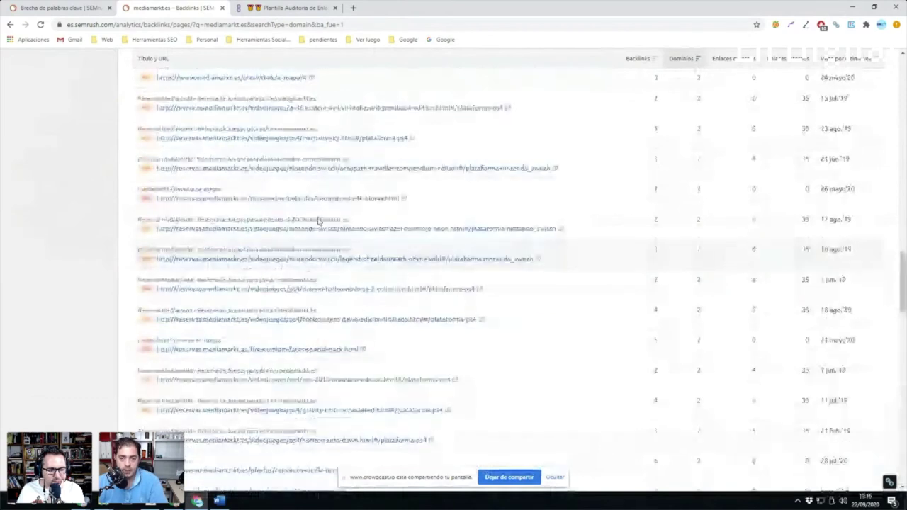
scroll(318, 221, up, 5)
scroll(320, 211, up, 5)
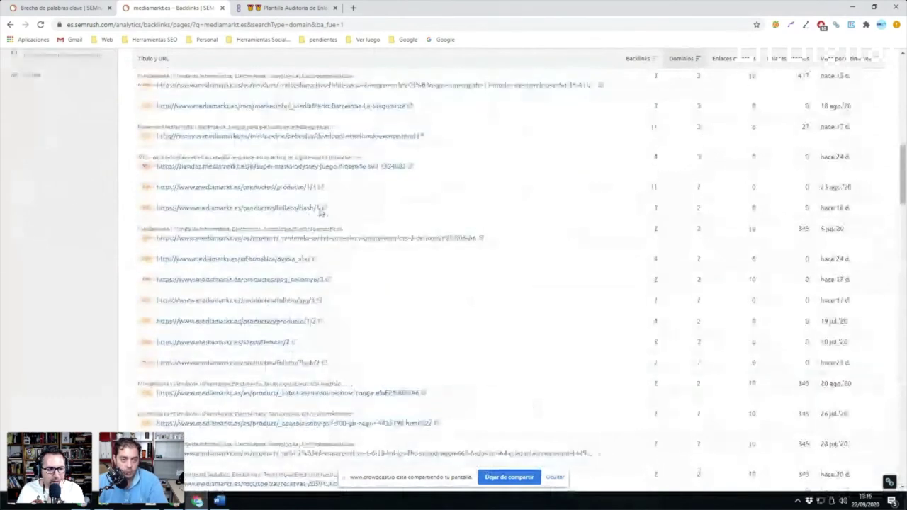
scroll(322, 213, up, 5)
scroll(328, 215, up, 5)
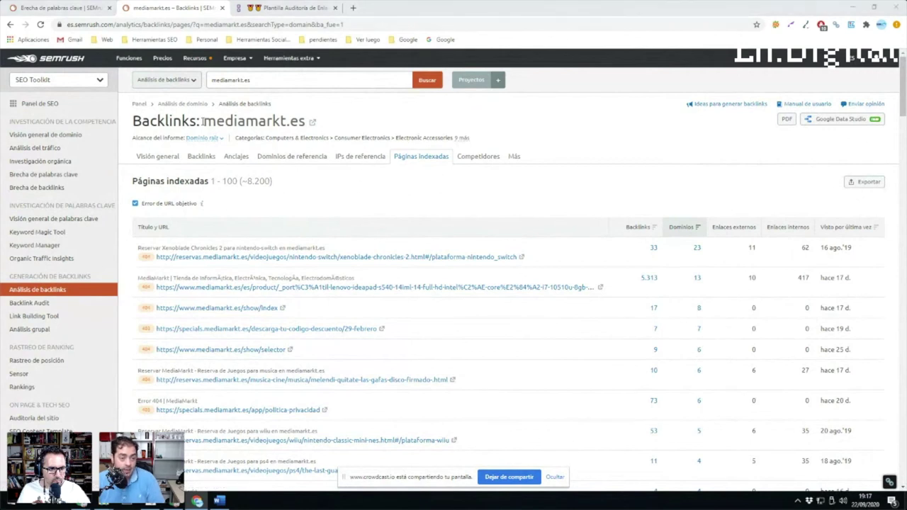
drag(204, 122, 306, 122)
click(586, 162)
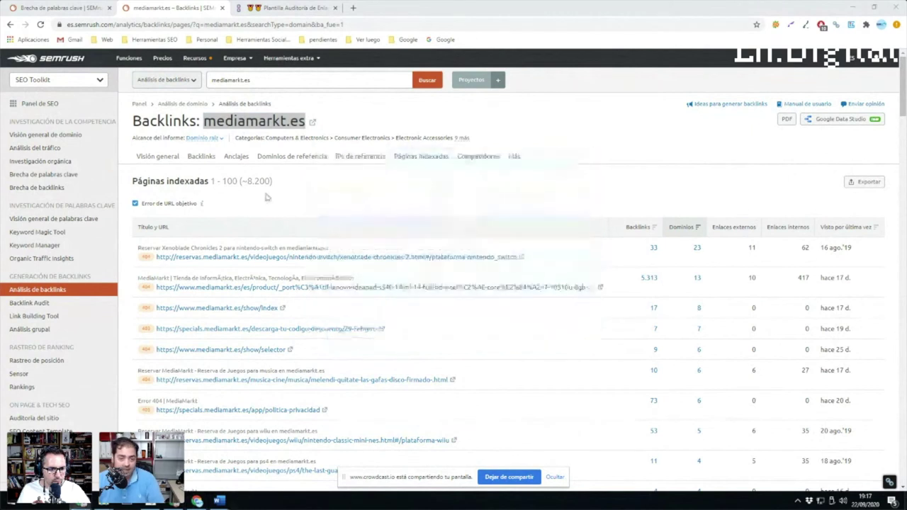
click(347, 197)
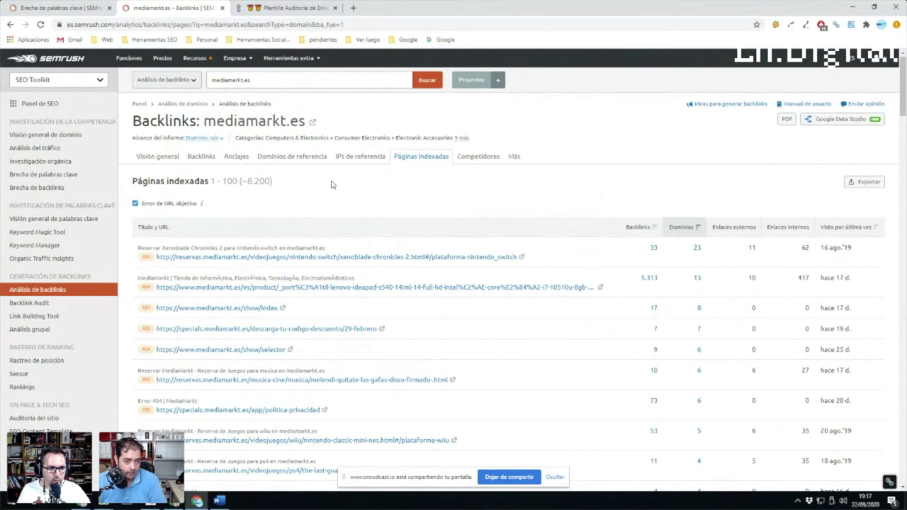
scroll(330, 184, down, 1)
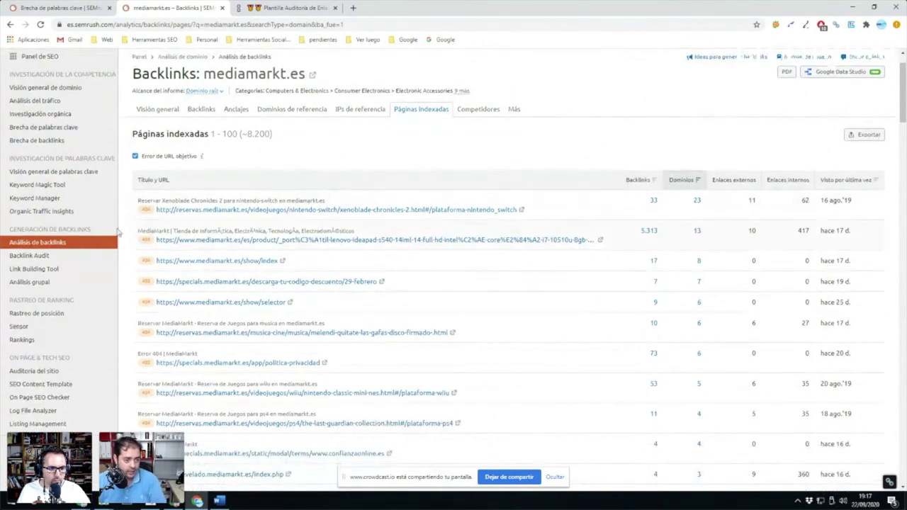
scroll(120, 232, up, 1)
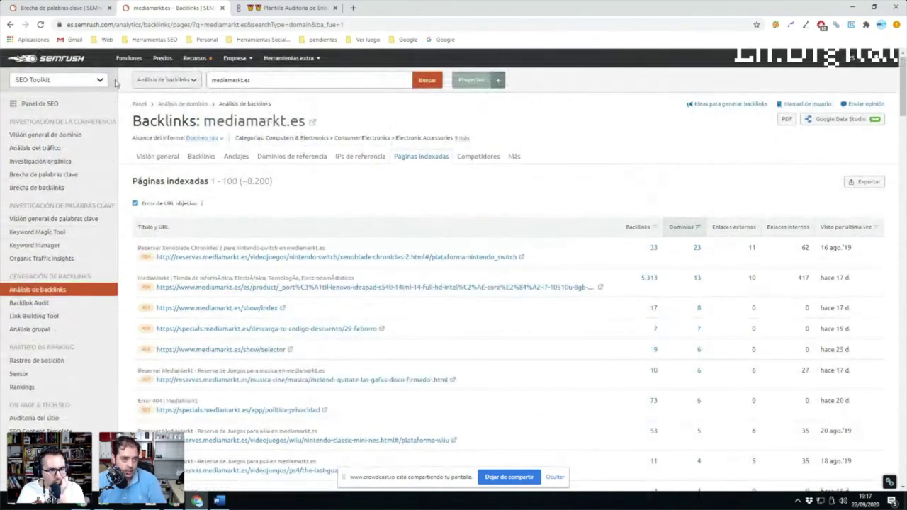
Go to the SEMrush dashboard, look over the analysed domains and open the projects list
click(63, 60)
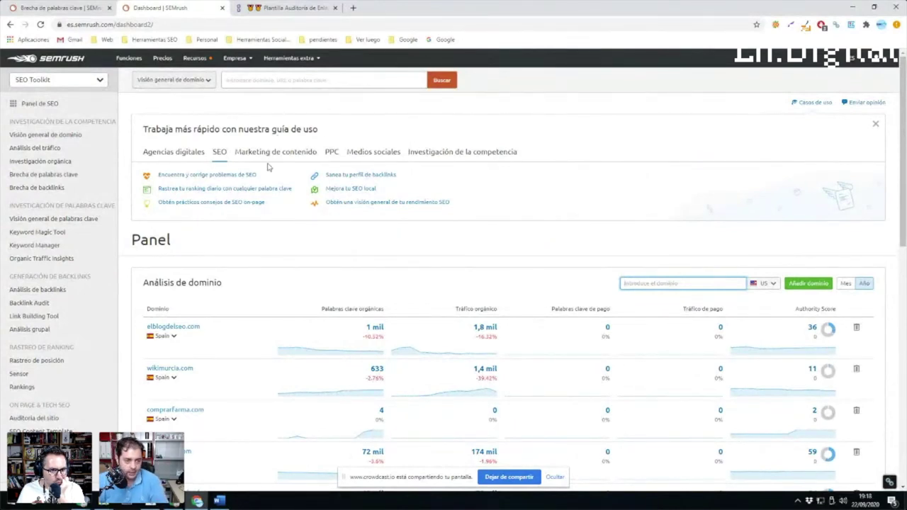
scroll(312, 191, down, 3)
scroll(345, 193, up, 3)
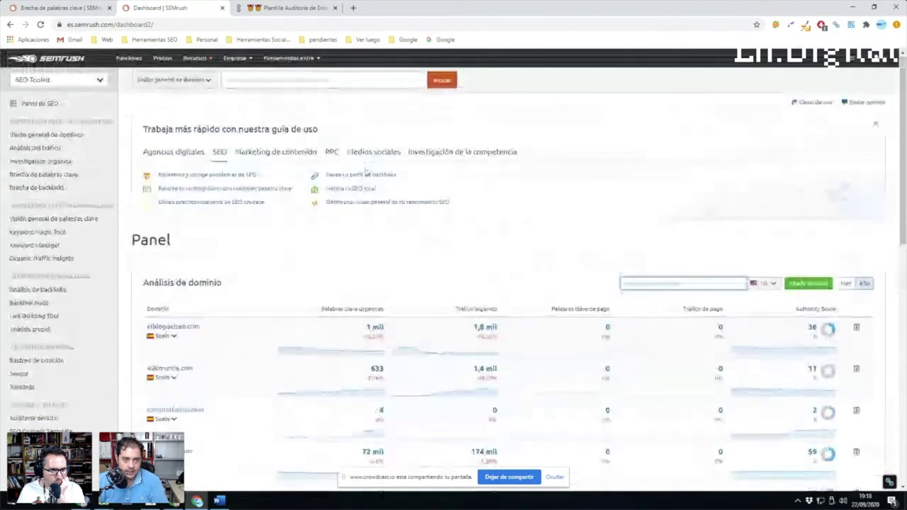
scroll(43, 421, down, 2)
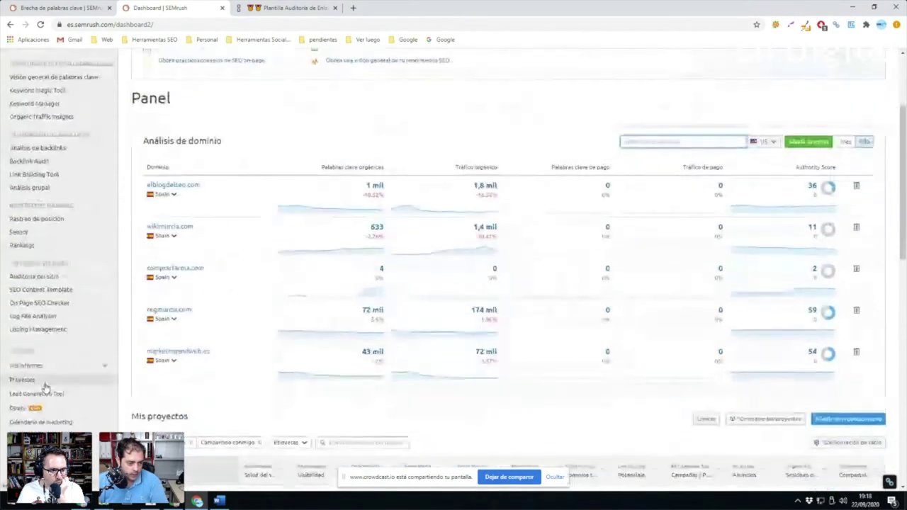
click(22, 381)
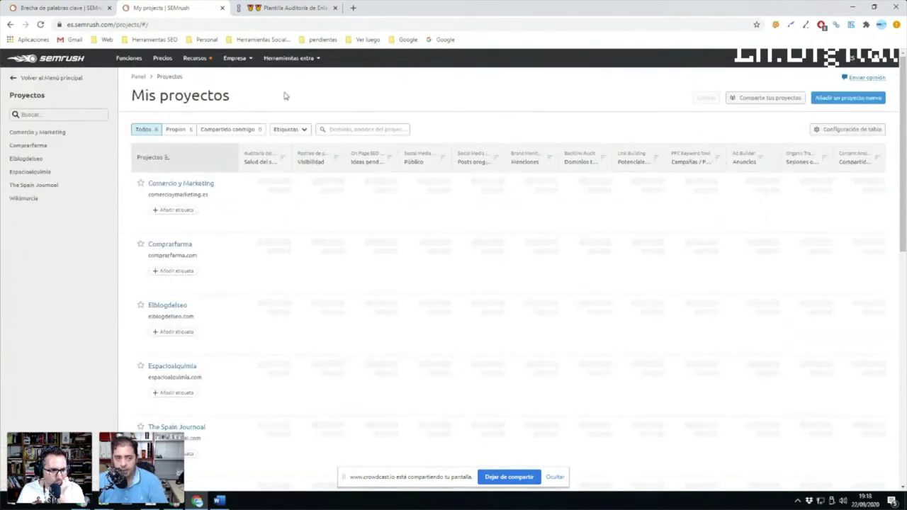
Create a new project for the domain pccomponentes.com with the project name Pc Componentes
click(833, 100)
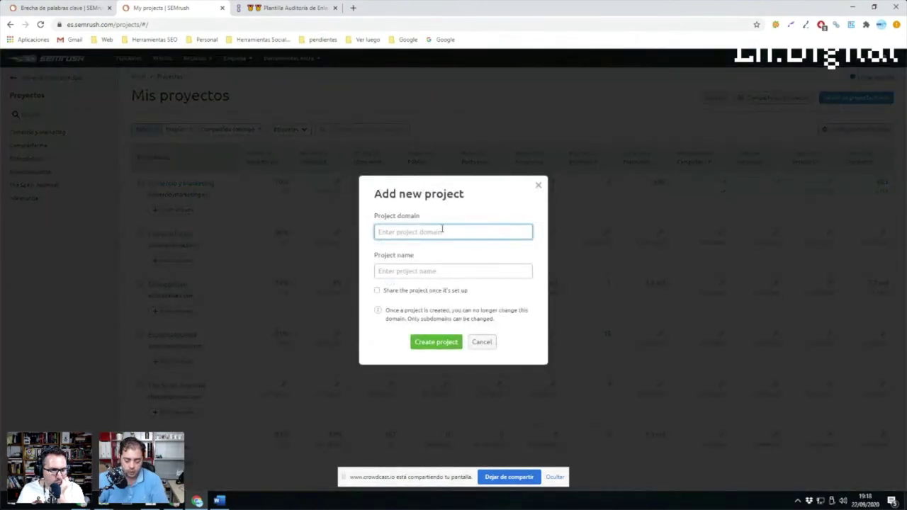
text(medi)
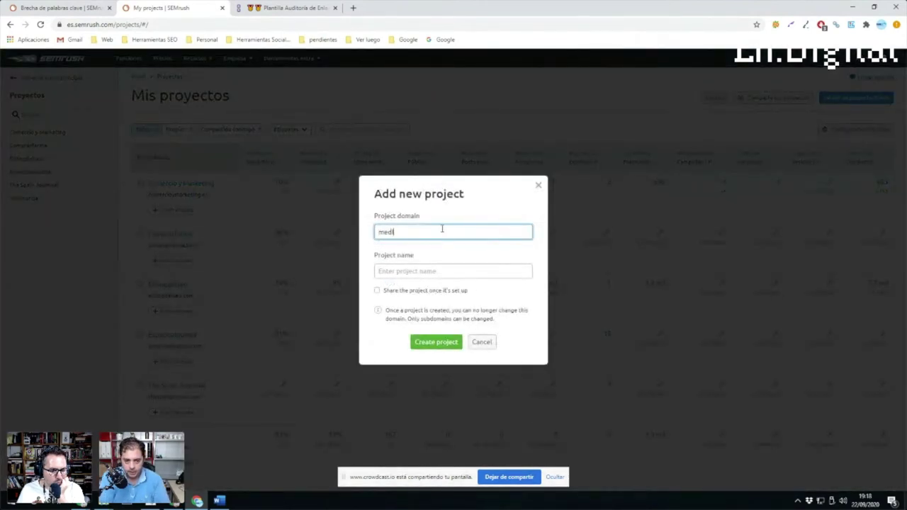
key(BackSpace)
text(pc)
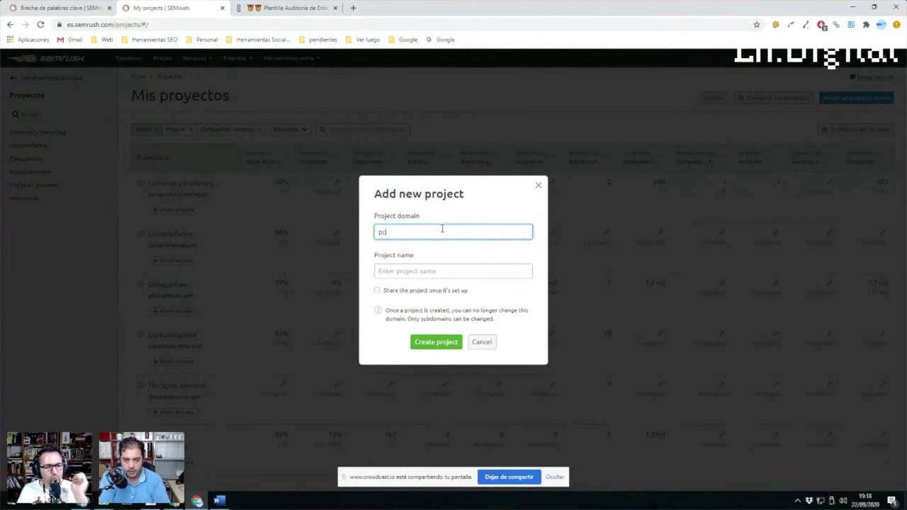
text(component)
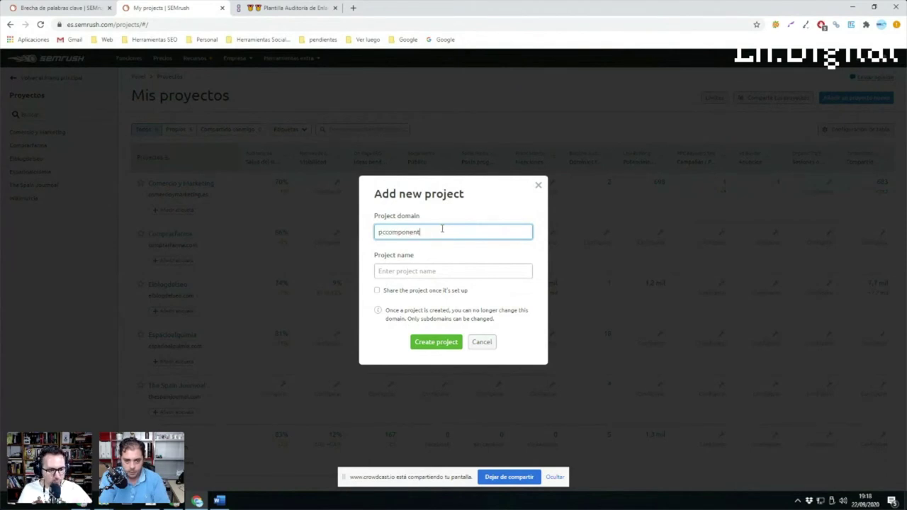
key(Tab)
text(Pc Compone)
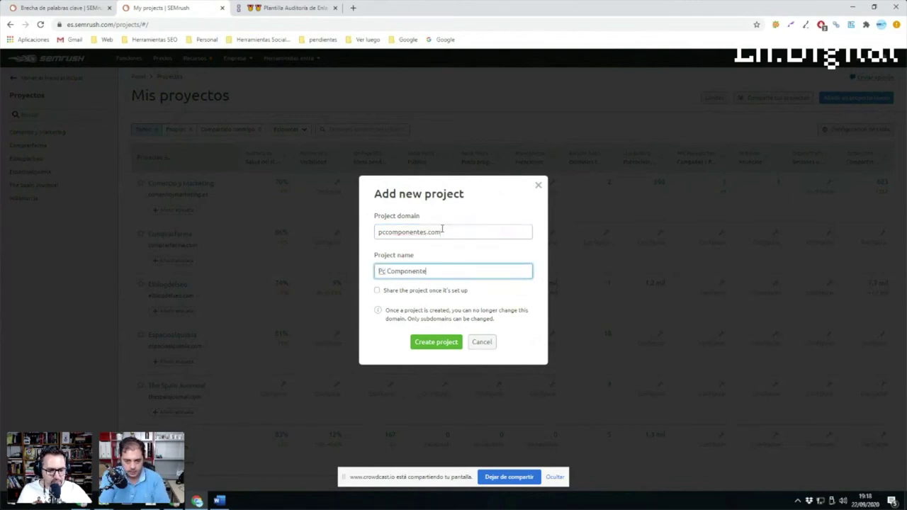
click(440, 344)
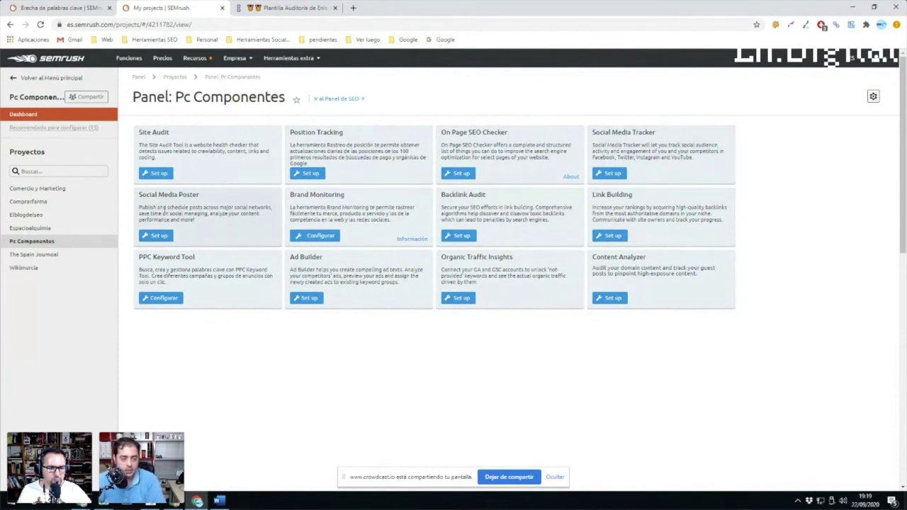
Set up the Backlink Audit for Pc Componentes with root domain scope, add the Games domain category, and start the audit
drag(147, 199, 200, 204)
click(199, 204)
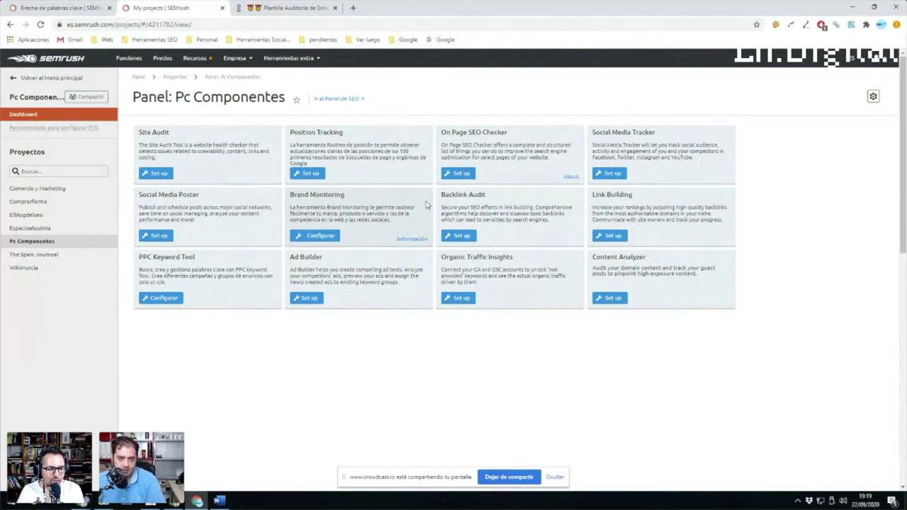
click(460, 236)
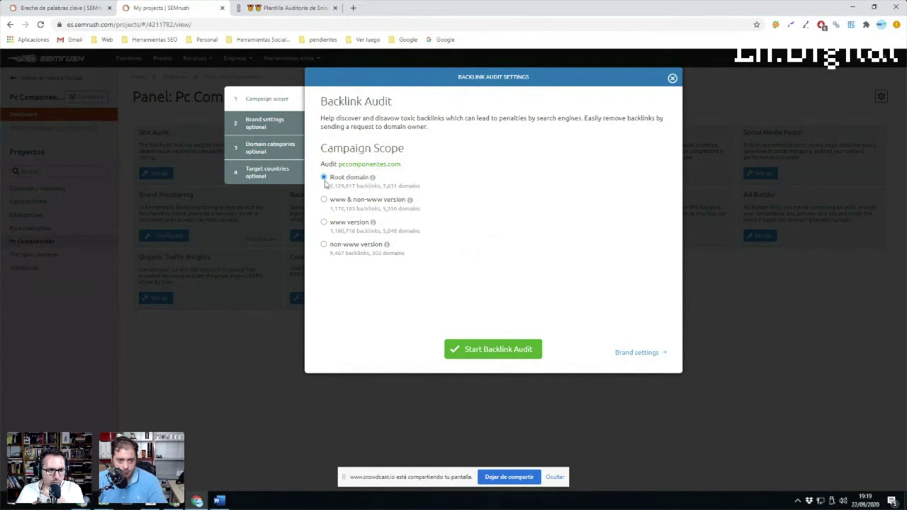
click(633, 352)
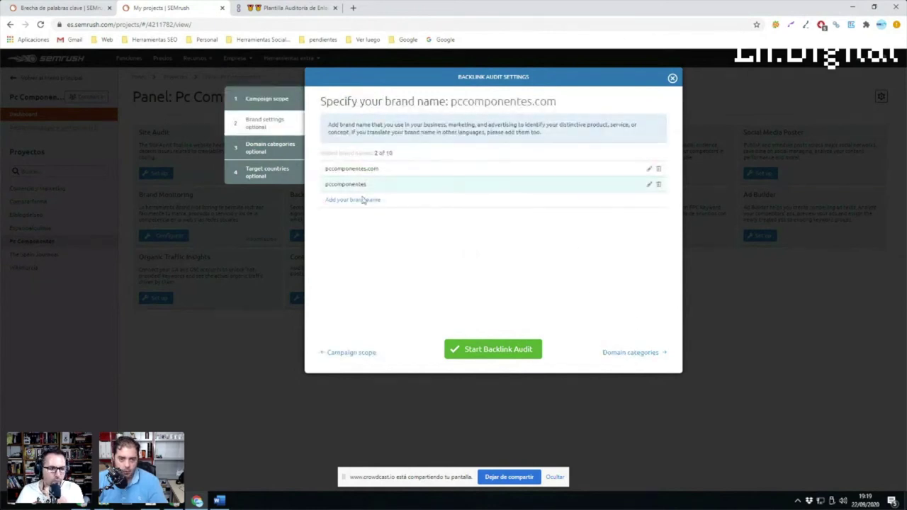
click(634, 353)
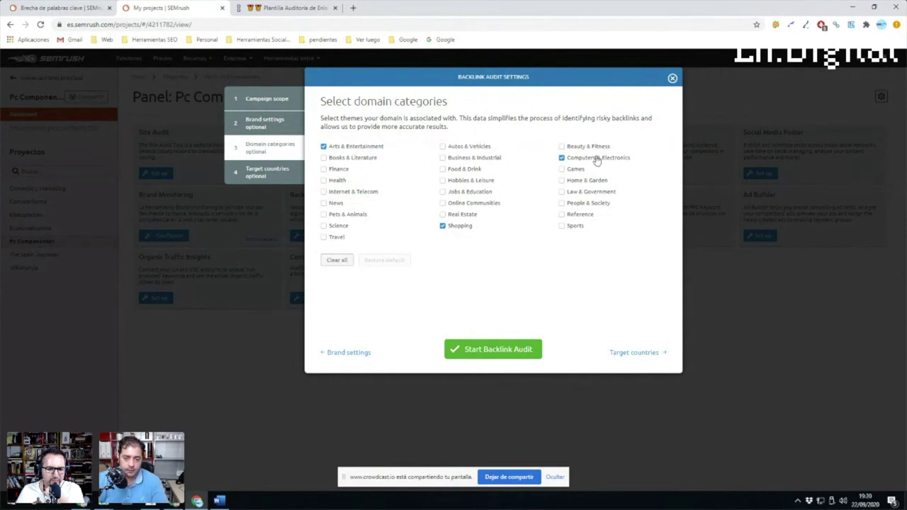
click(563, 170)
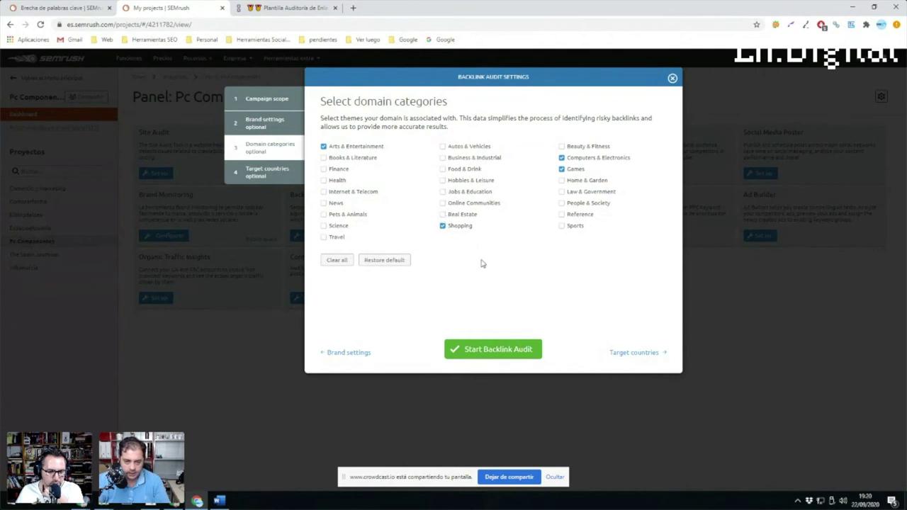
click(627, 352)
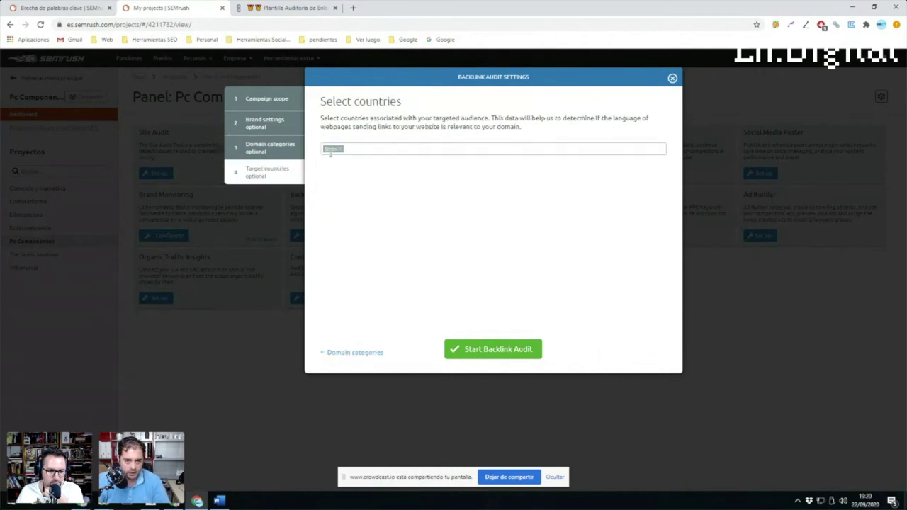
click(491, 351)
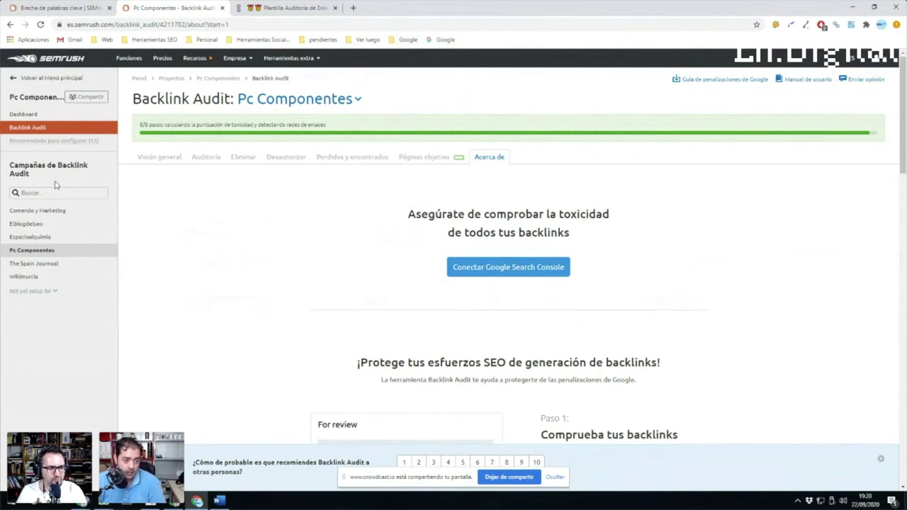
Return to the projects list, open the Wikimurcia project and go to its Backlink Audit
click(170, 79)
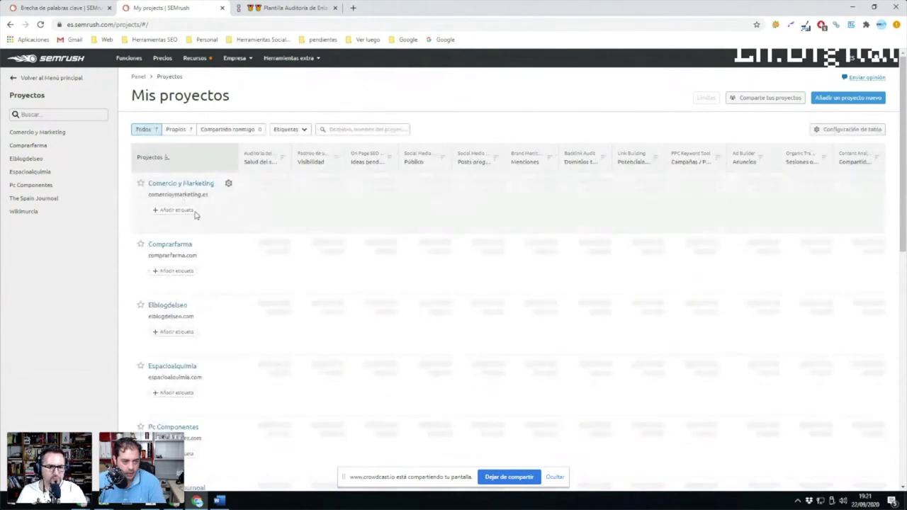
scroll(186, 251, down, 2)
scroll(178, 283, down, 1)
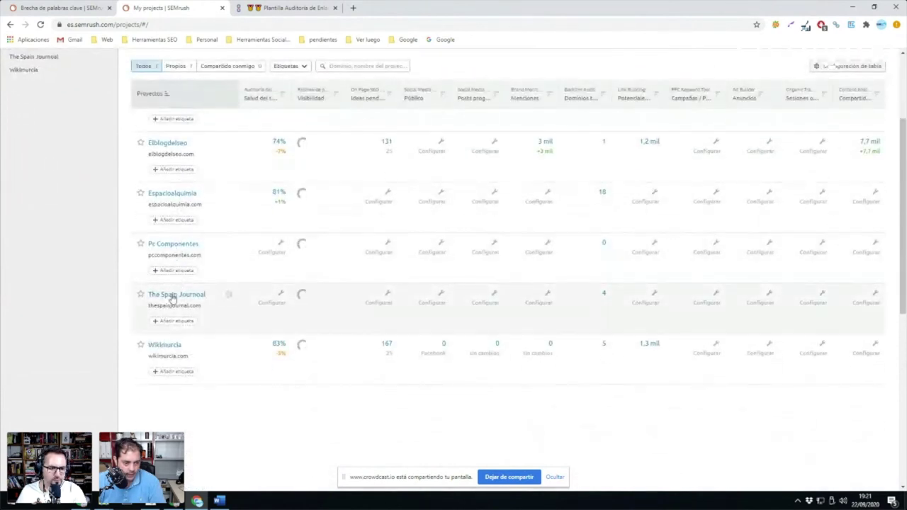
click(167, 346)
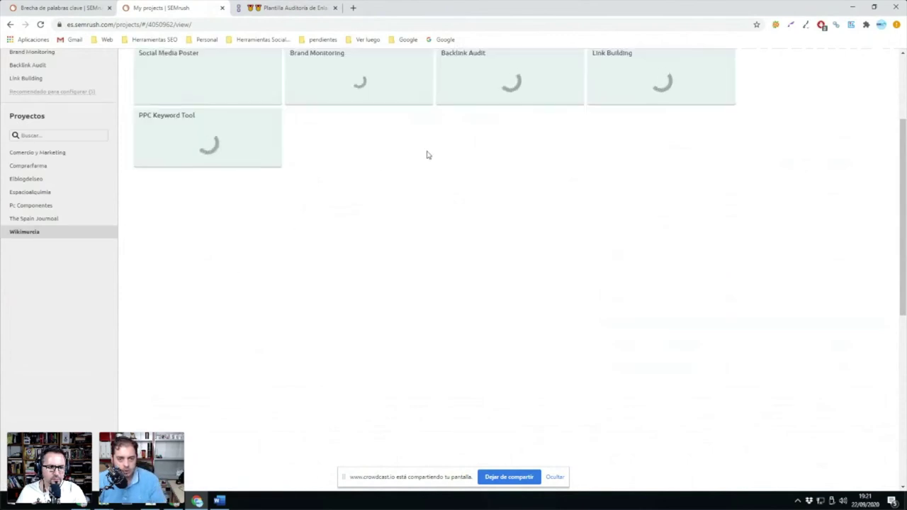
scroll(439, 163, up, 2)
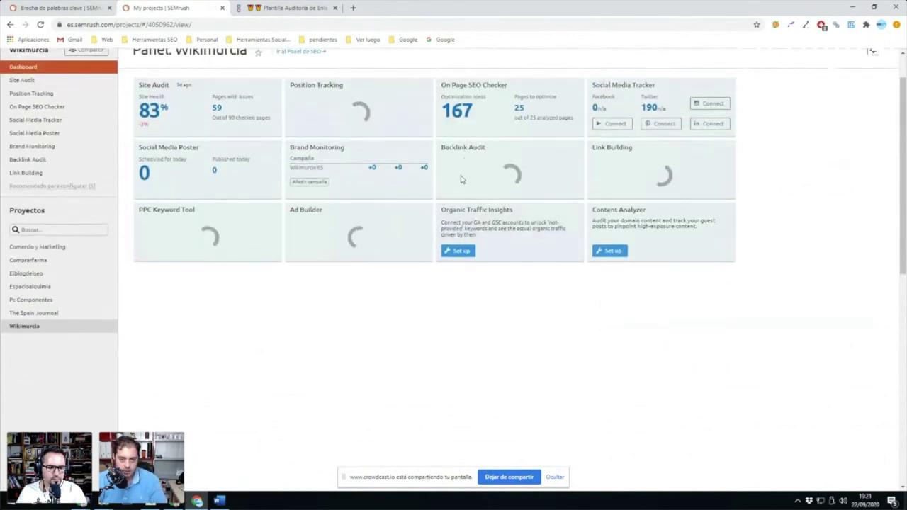
click(458, 177)
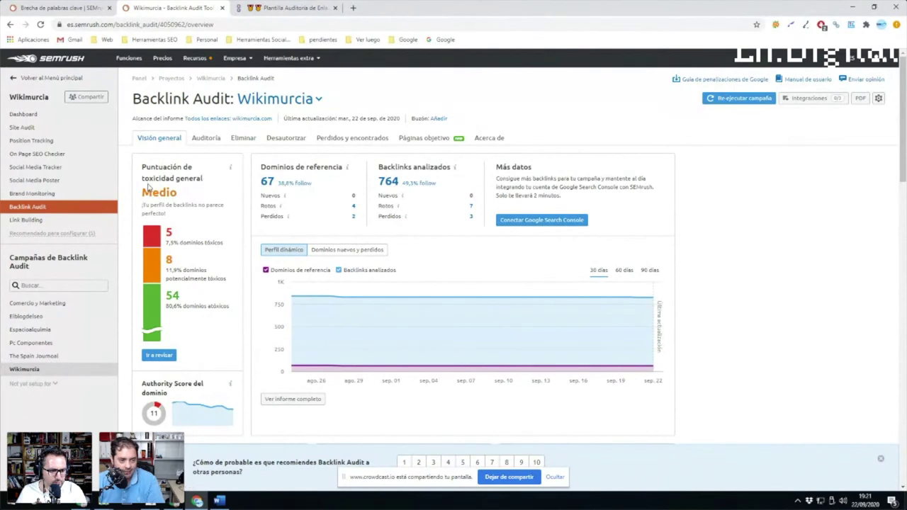
Examine the Wikimurcia audit overview, including the overall toxicity score, domains by toxicity, anchor types and best anchors
drag(142, 192, 167, 191)
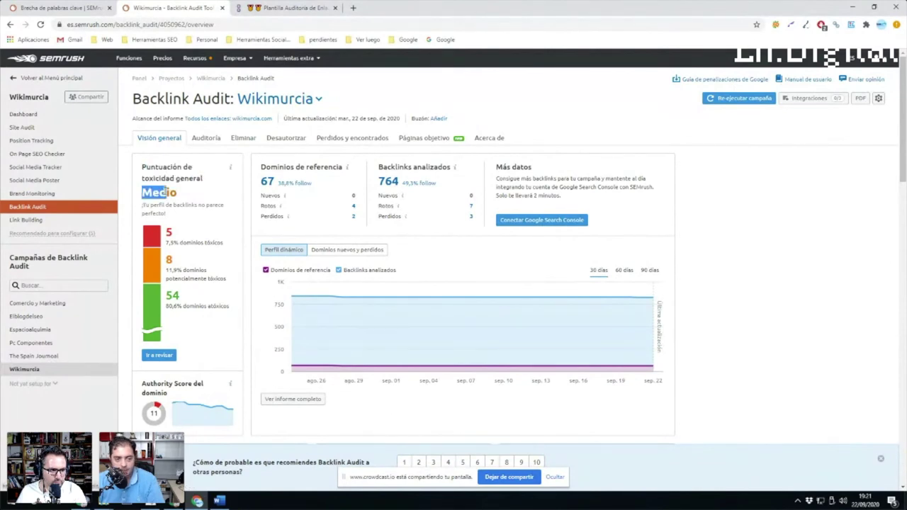
click(181, 198)
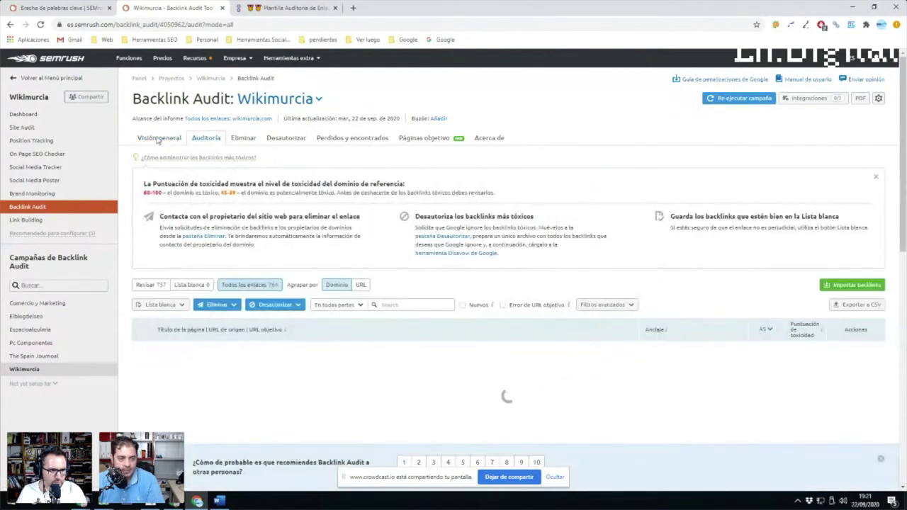
click(160, 139)
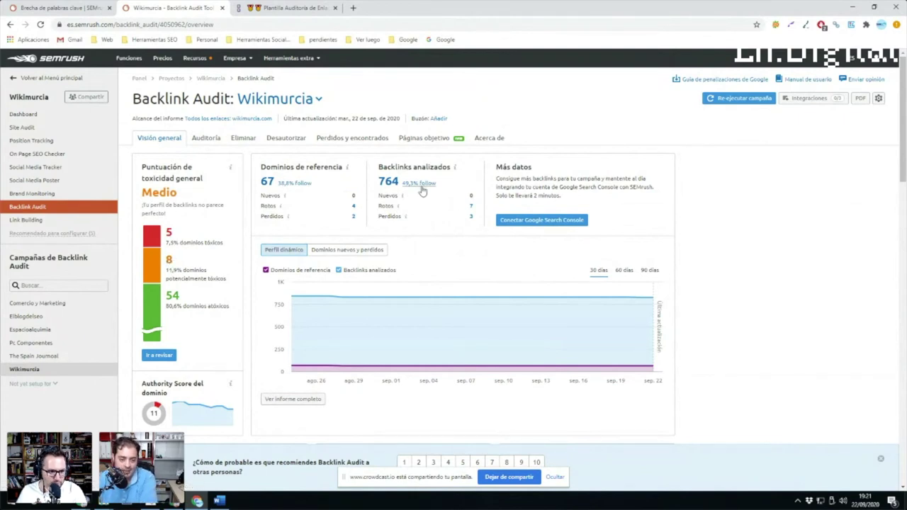
scroll(425, 195, down, 5)
scroll(435, 200, down, 2)
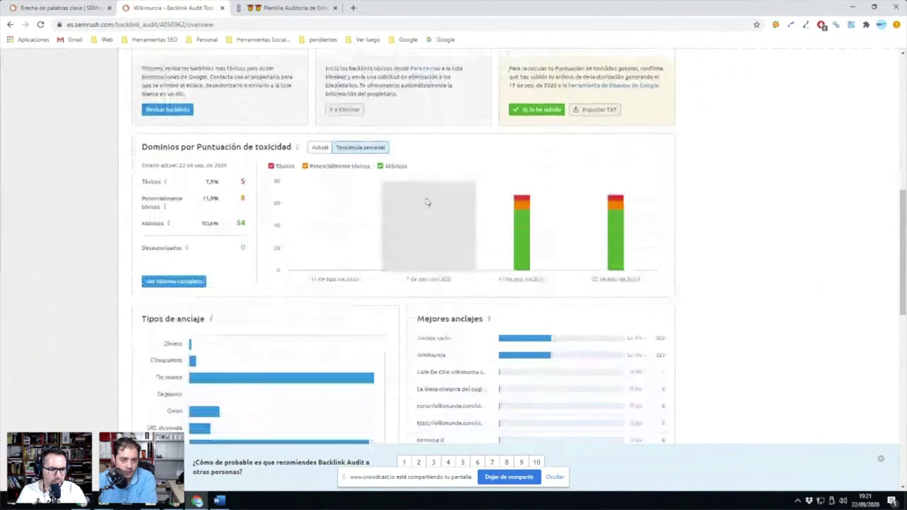
scroll(288, 280, down, 1)
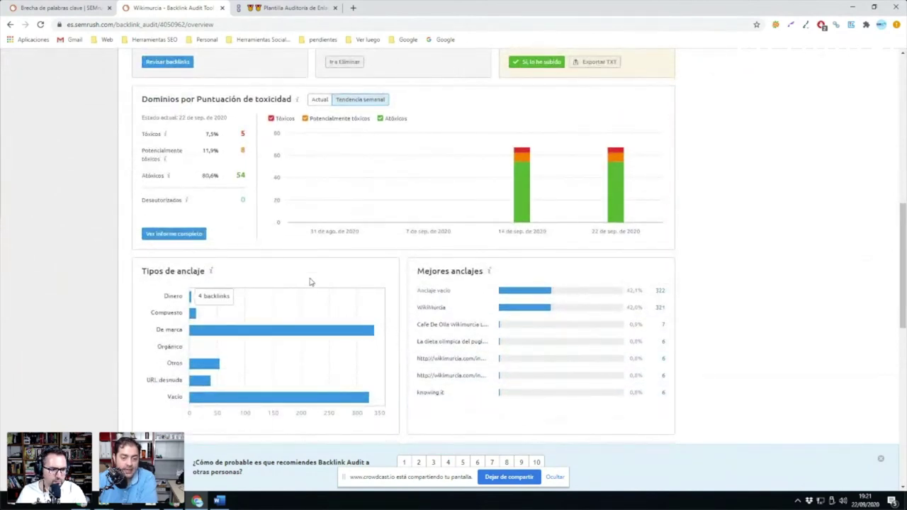
scroll(418, 287, up, 10)
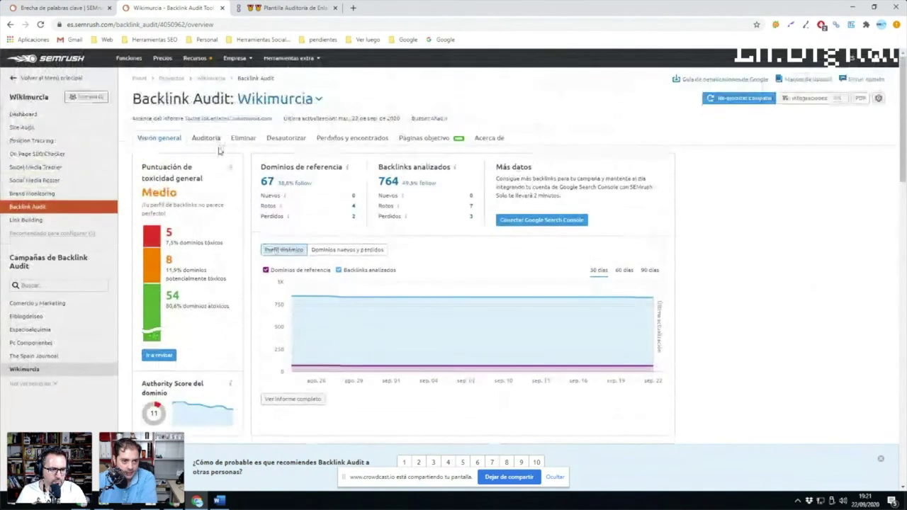
Check the first backlink in the Wikimurcia audit list and move its haberarnhem.nl domain to the Eliminar list
click(206, 139)
scroll(450, 243, down, 2)
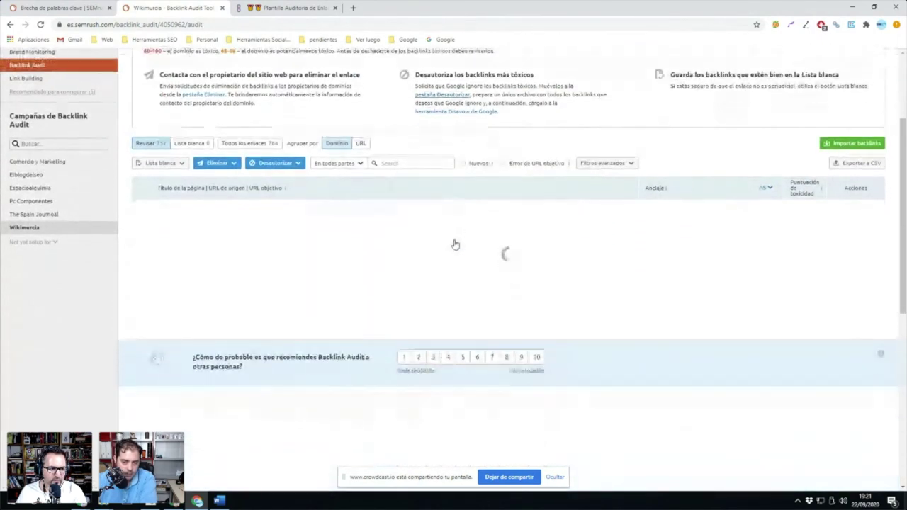
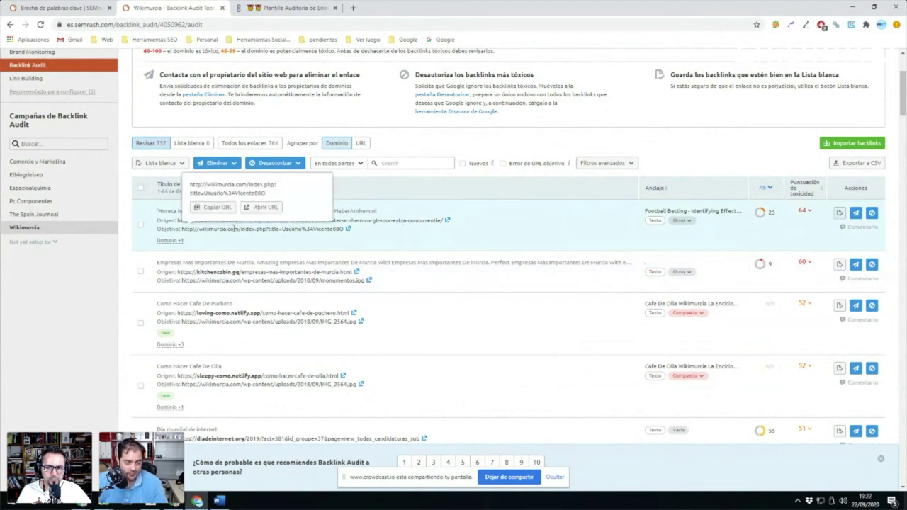
drag(281, 229, 301, 230)
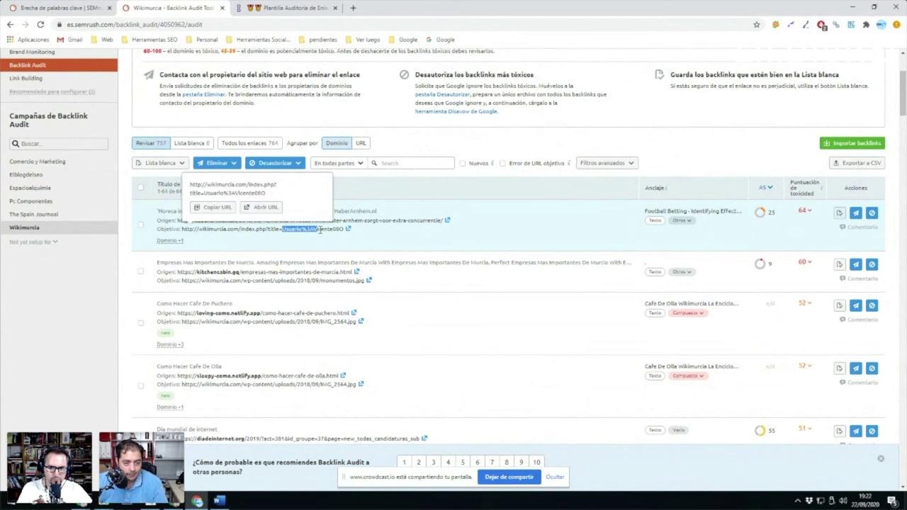
click(334, 230)
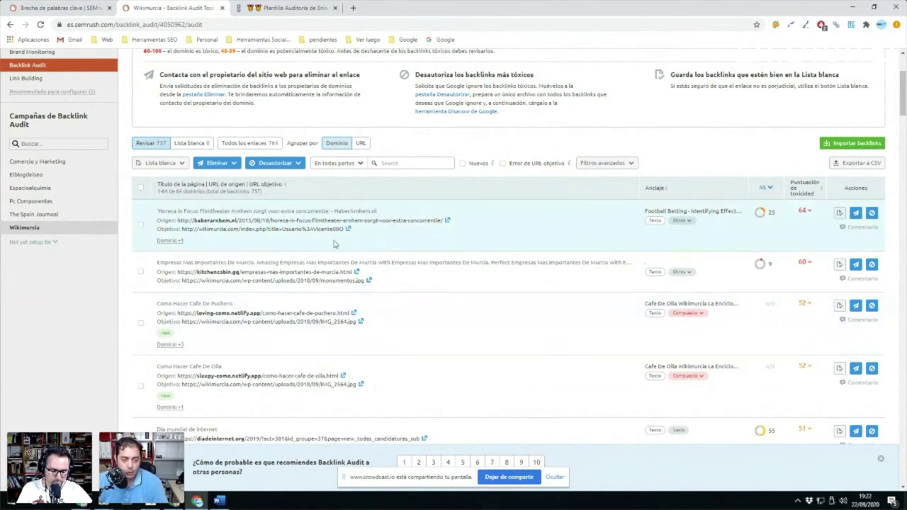
click(856, 213)
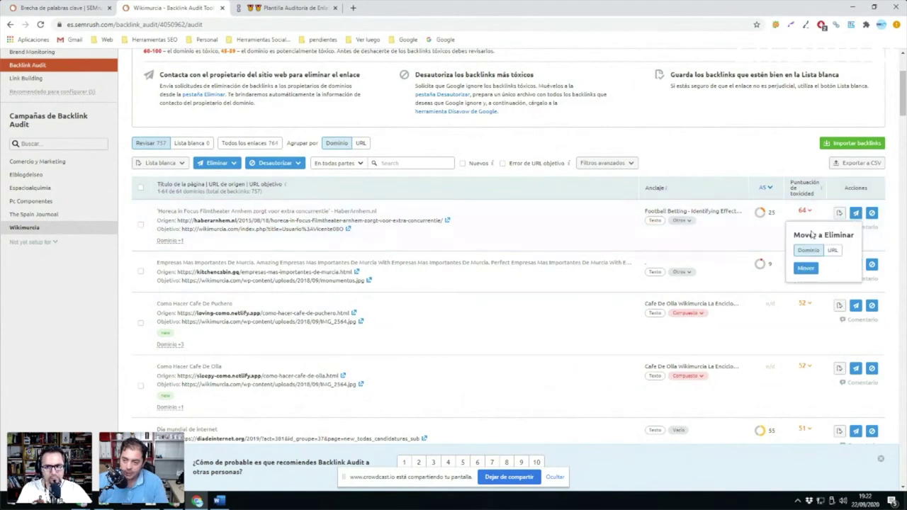
click(806, 268)
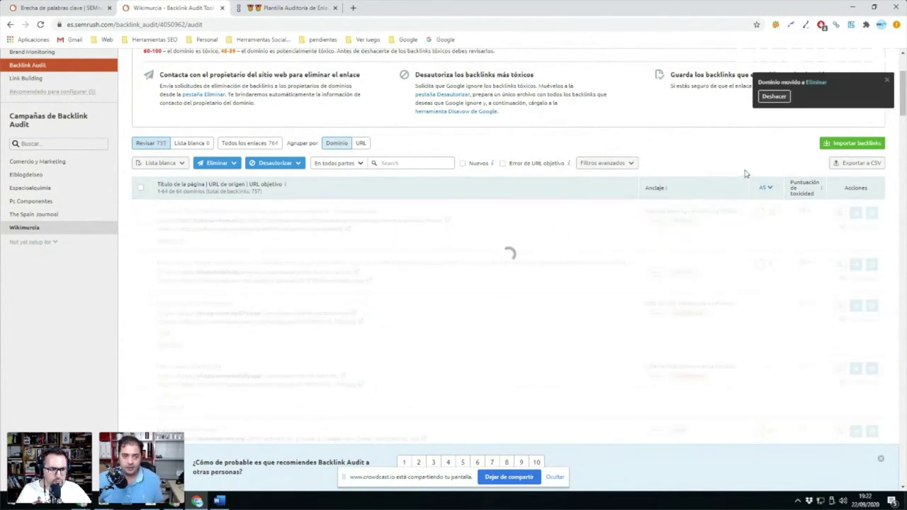
Open the Eliminar list and check the haberarnhem.nl entry's contact details, sending status and email option
scroll(454, 142, up, 2)
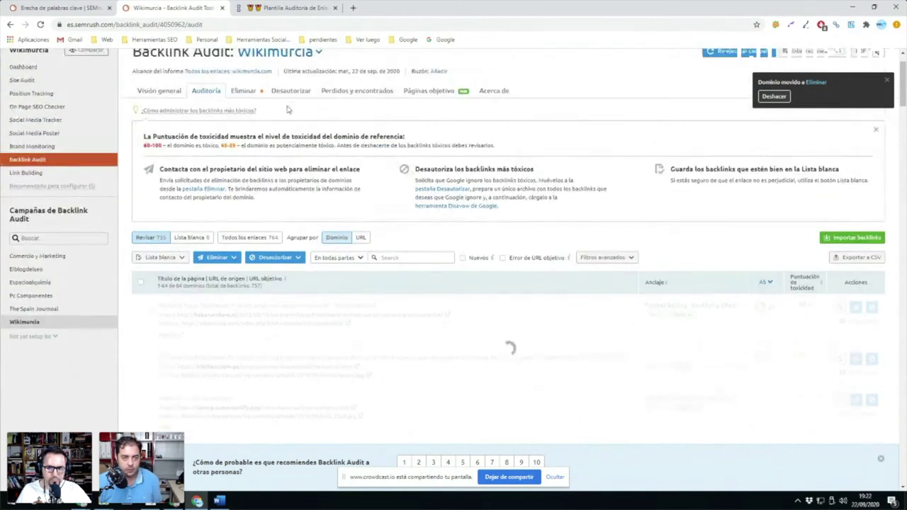
click(250, 94)
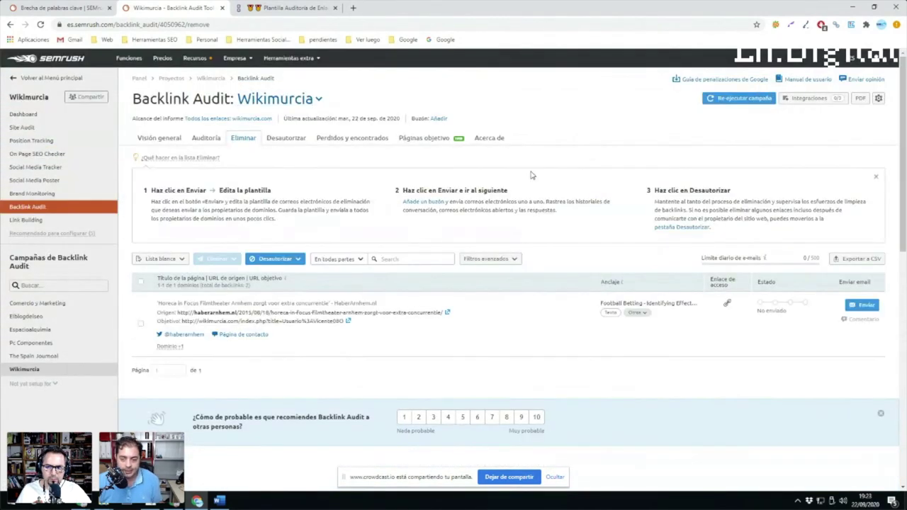
scroll(602, 177, down, 2)
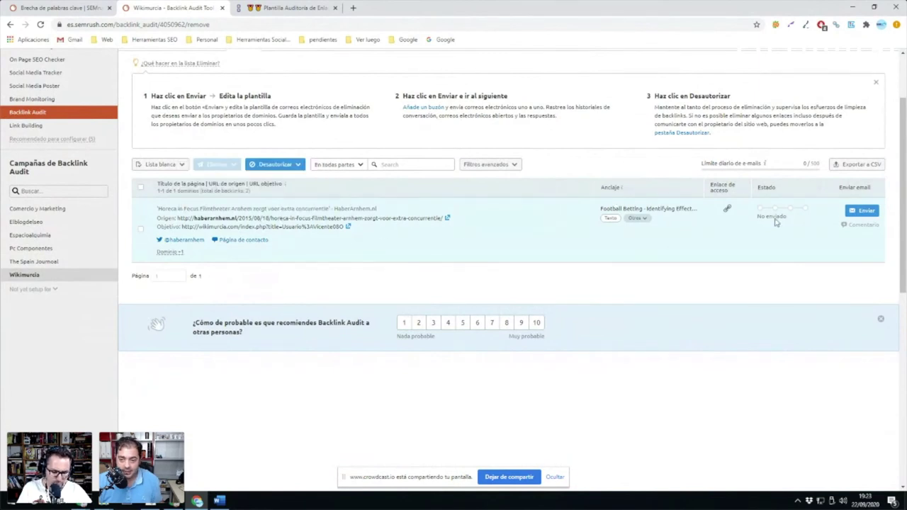
scroll(213, 142, up, 2)
Return to the Wikimurcia audit list and move the kitchencabin.gq backlink's domain to the Eliminar list
click(206, 138)
scroll(756, 274, down, 2)
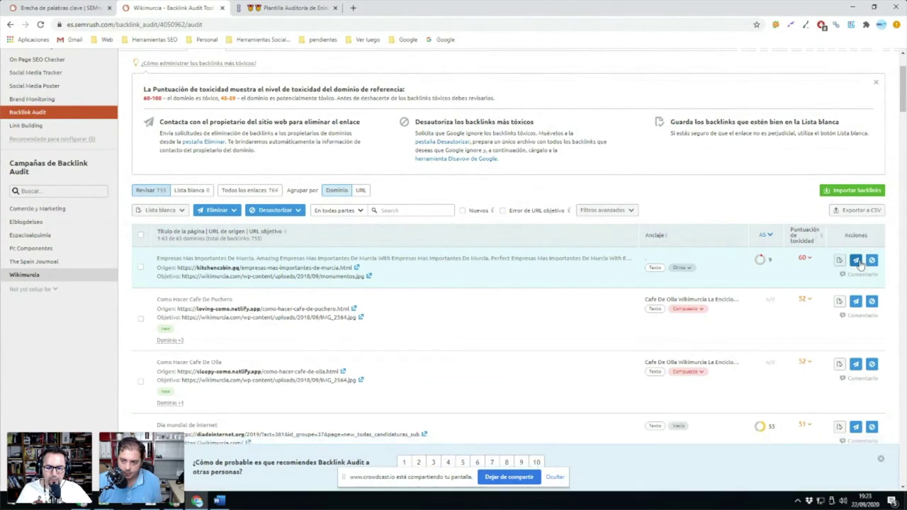
click(856, 260)
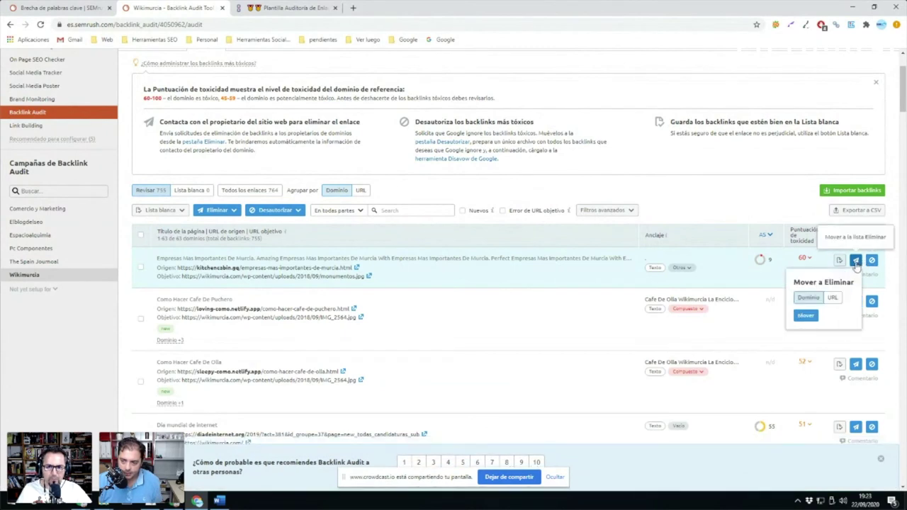
click(806, 317)
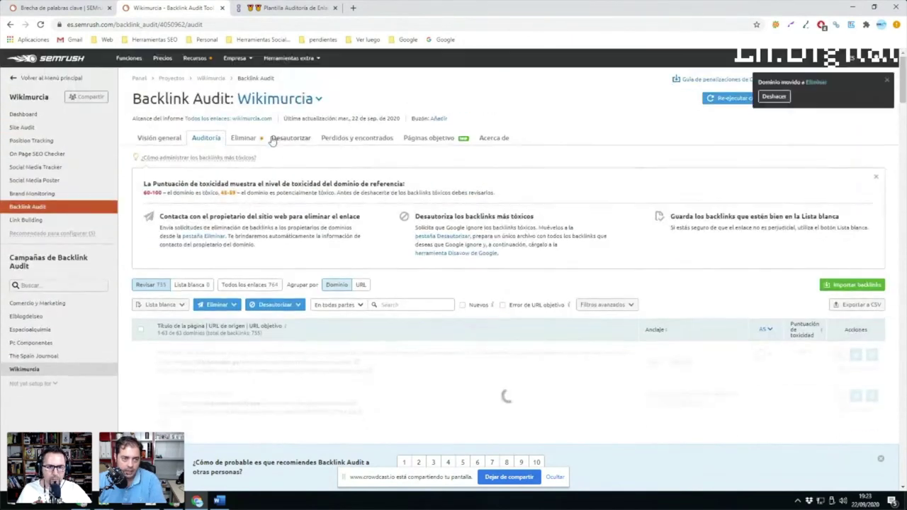
Open the haberarnhem.nl removal email from the Eliminar list, examine its subject and placeholders, and select the contact's e-mail as recipient
click(243, 138)
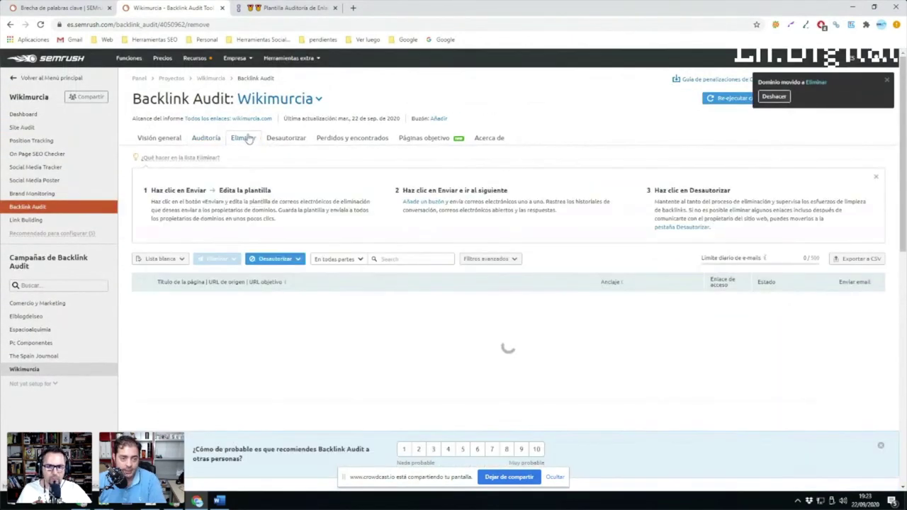
scroll(772, 236, down, 3)
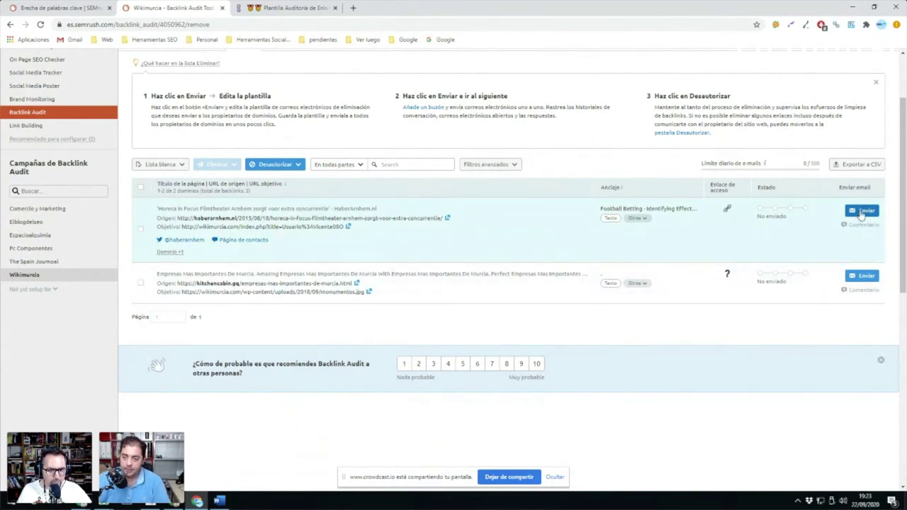
click(863, 213)
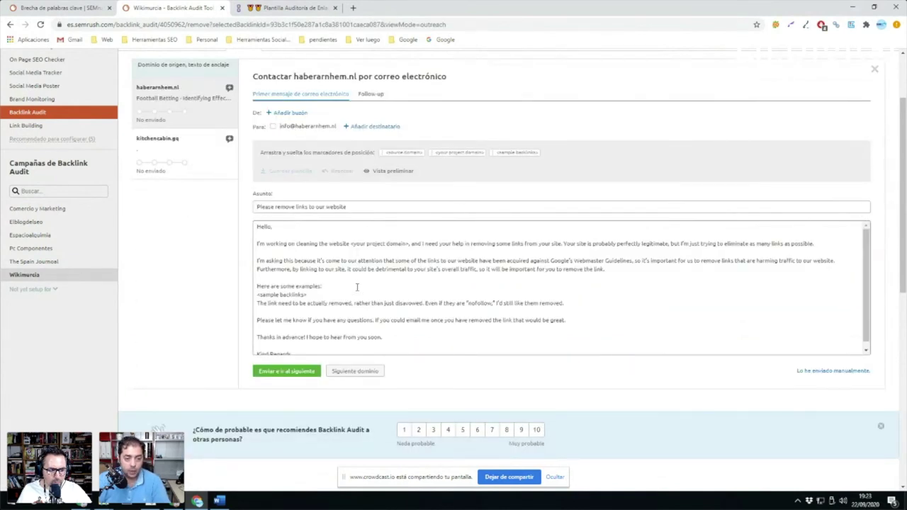
drag(268, 209, 351, 206)
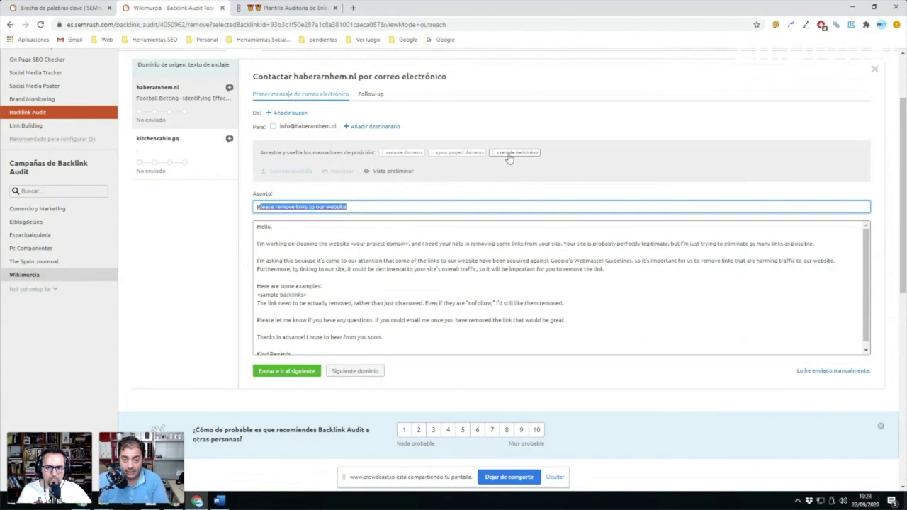
click(273, 128)
click(273, 127)
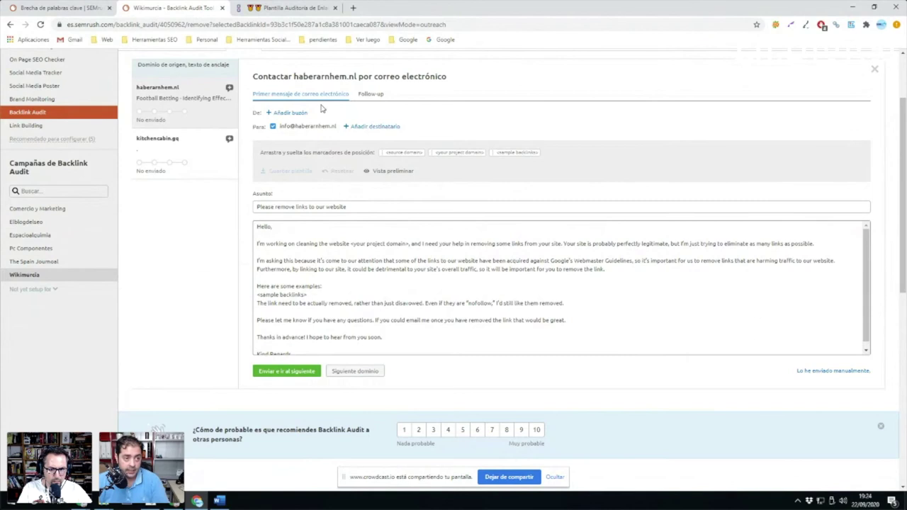
Leave the email unsent and move both haberarnhem.nl and kitchencabin.gq from the Eliminar list to the Desautorizar list by domain
scroll(333, 154, up, 2)
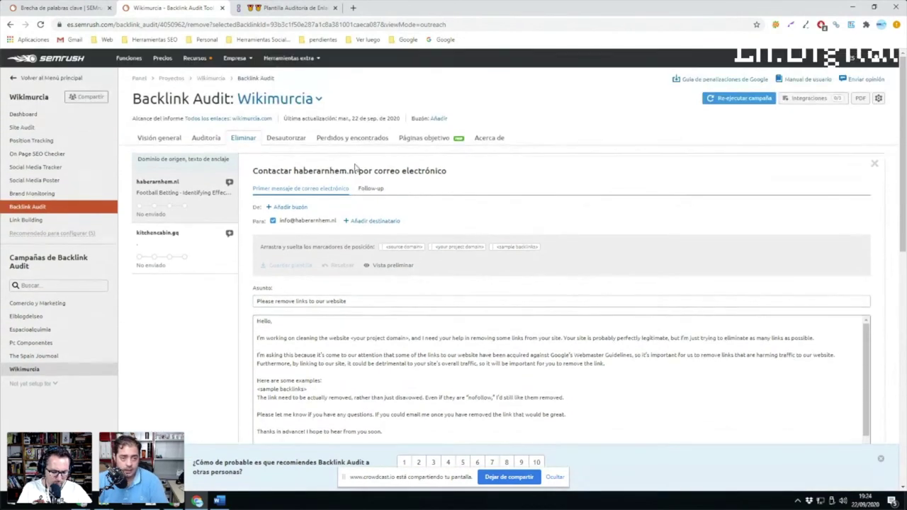
click(206, 140)
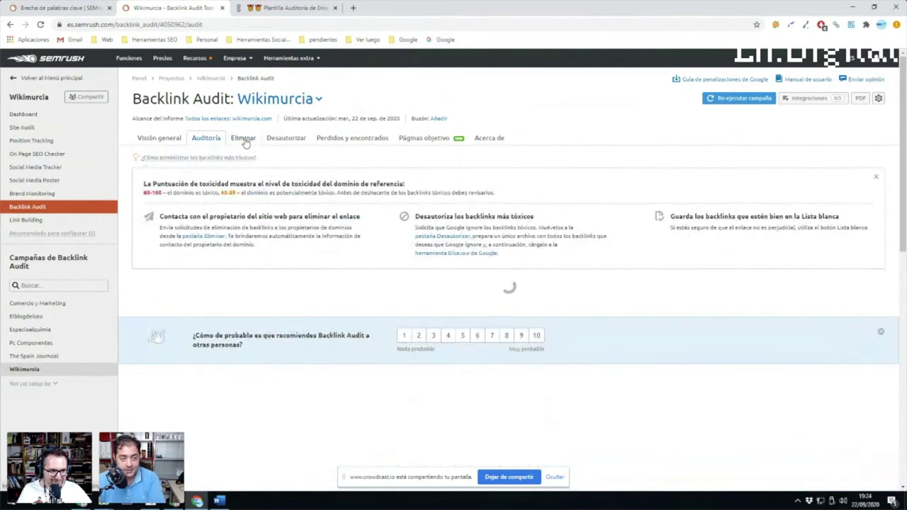
click(247, 139)
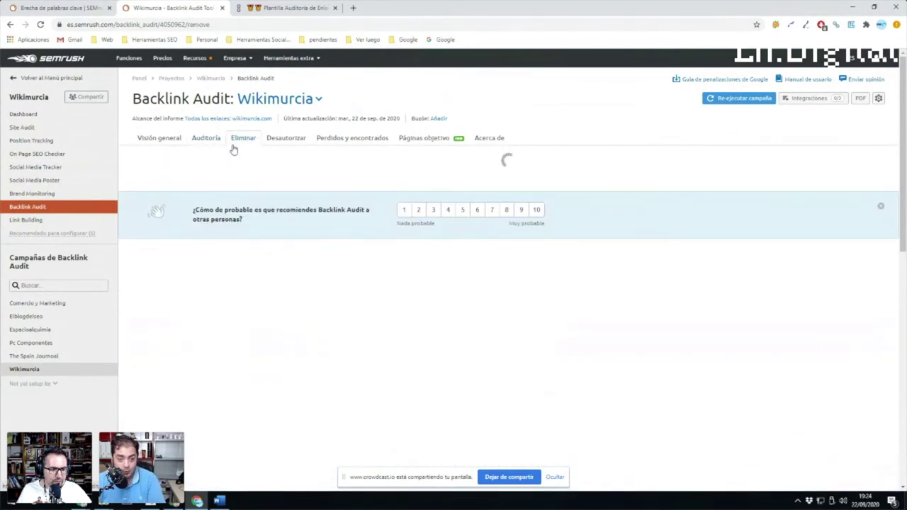
scroll(425, 198, down, 2)
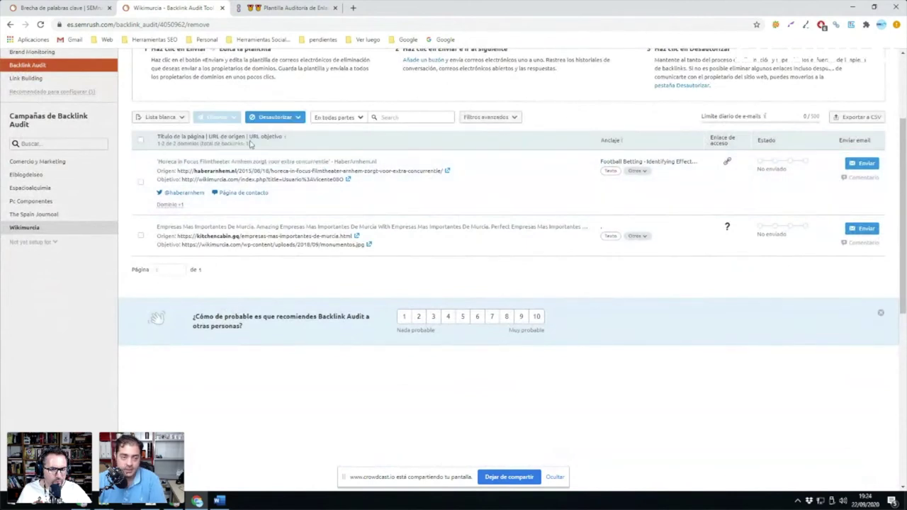
click(141, 182)
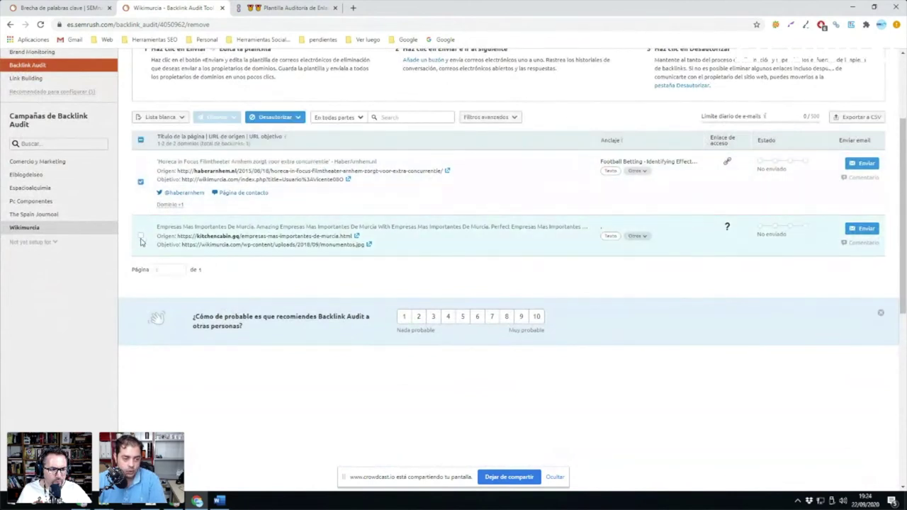
click(140, 238)
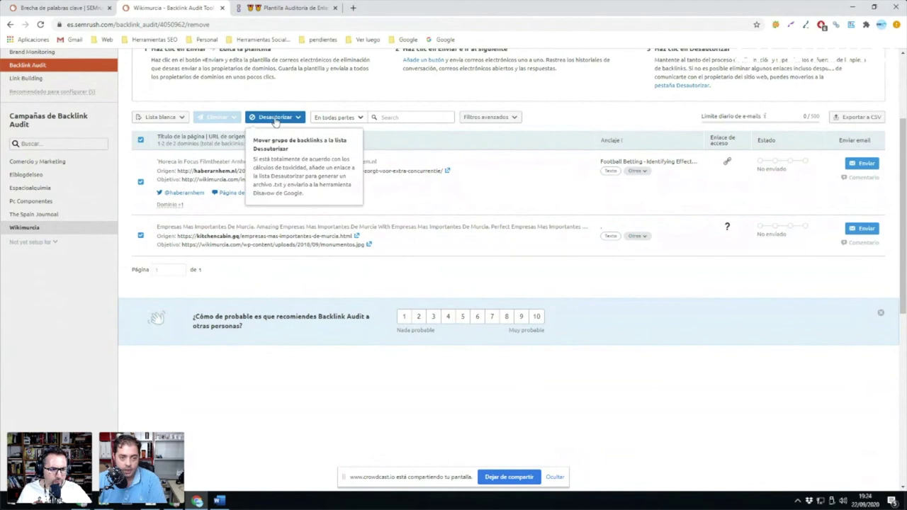
click(275, 119)
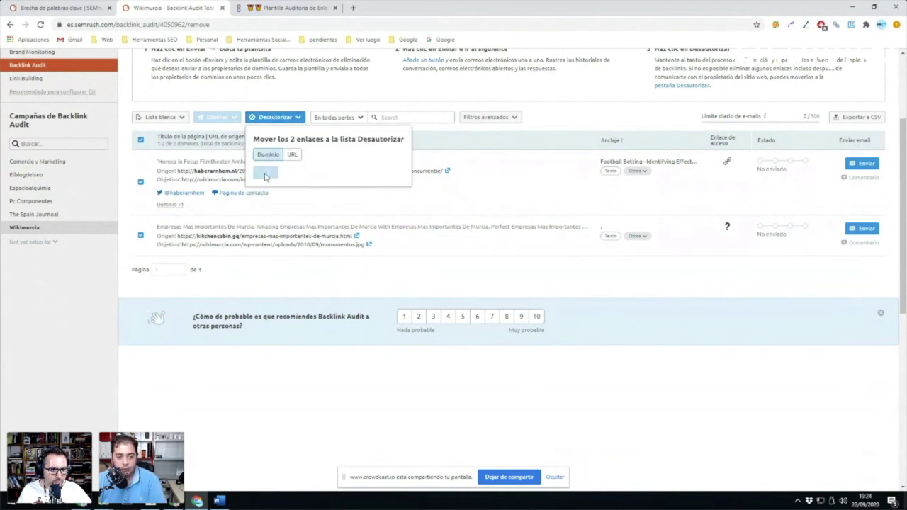
click(264, 173)
scroll(335, 226, up, 3)
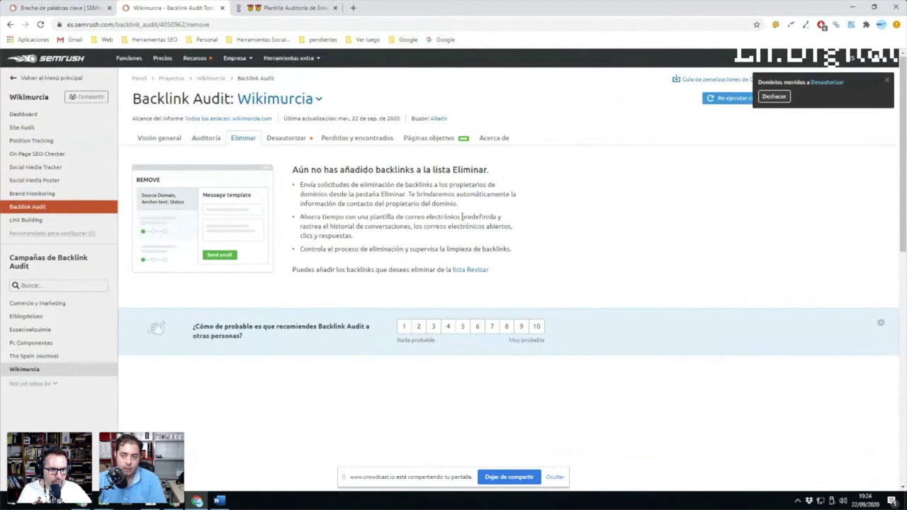
click(886, 81)
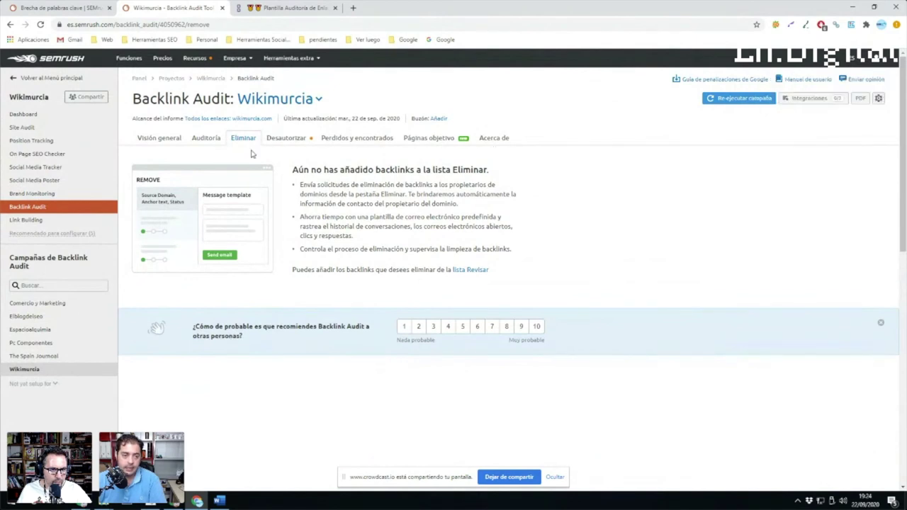
Open the Desautorizar list and check the options for importing disavowed links, including the Google Search Console connection
click(282, 142)
scroll(714, 258, down, 3)
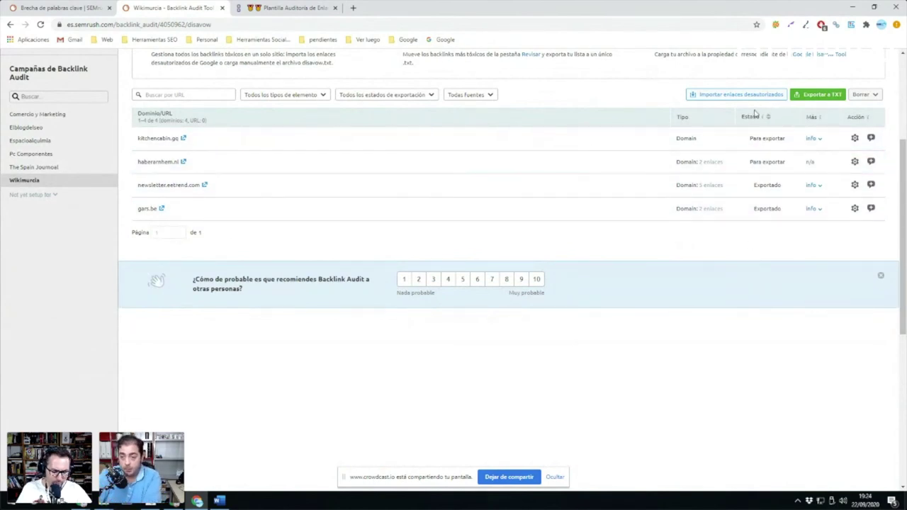
click(710, 94)
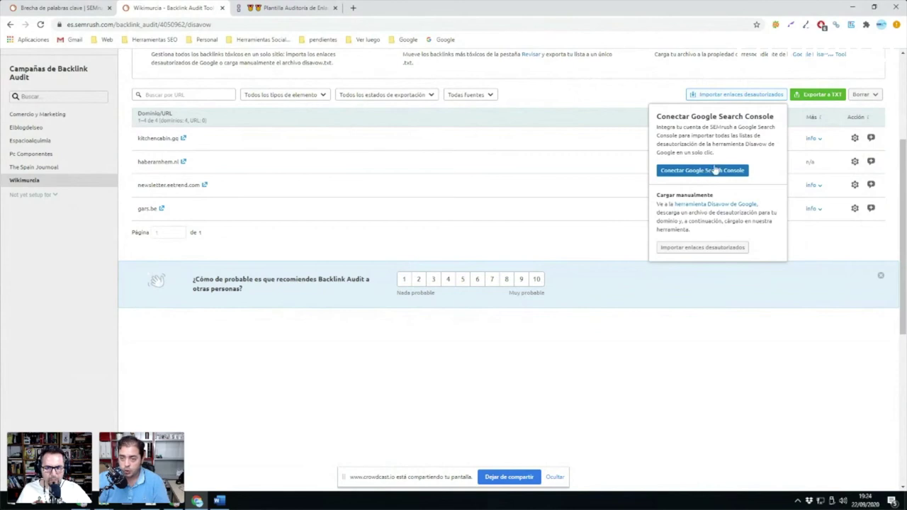
click(778, 83)
Export the Desautorizar list to TXT, check its domain entries in Notepad and close the file
click(824, 96)
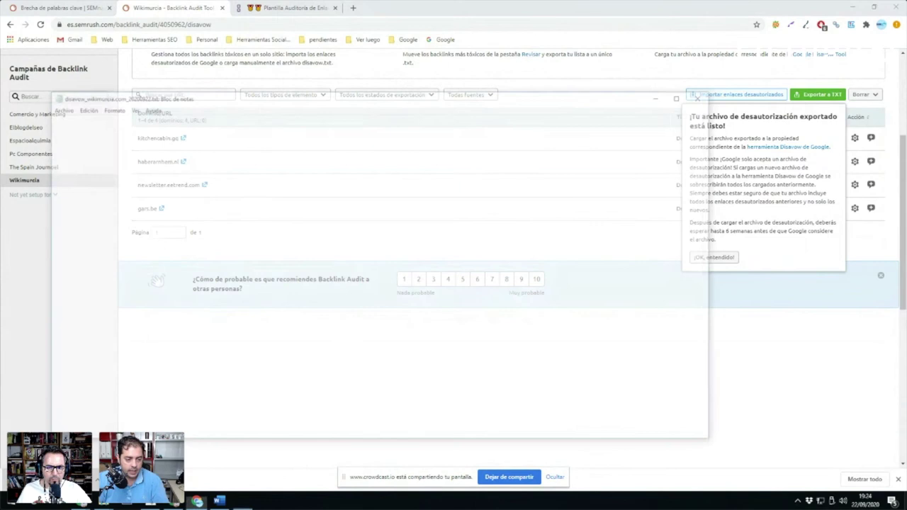
drag(83, 182, 35, 100)
click(56, 133)
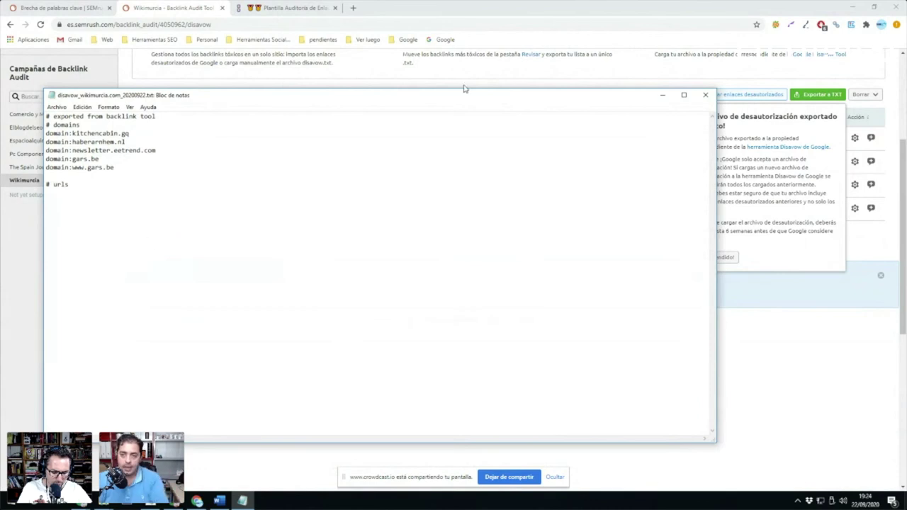
click(701, 101)
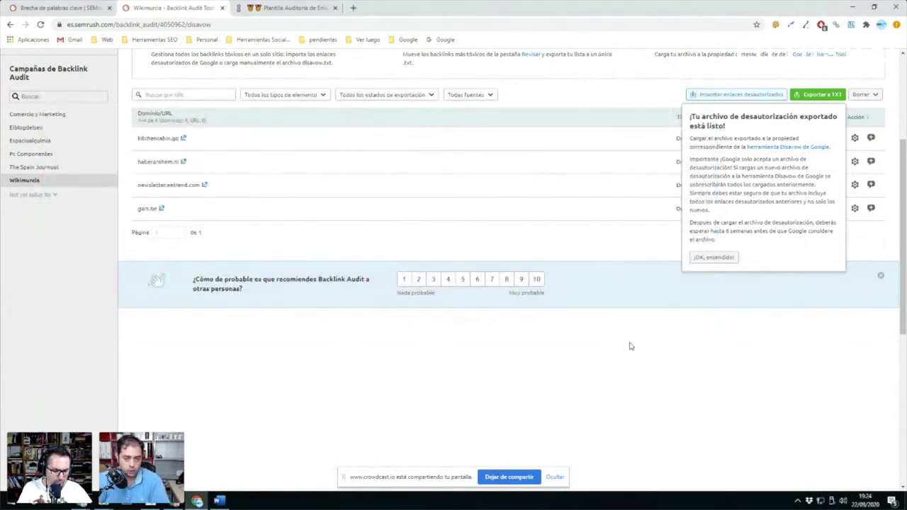
Return to the Backlink Audit overview, then open Wikimurcia's Link Building tool and its list of opportunities
scroll(652, 337, up, 3)
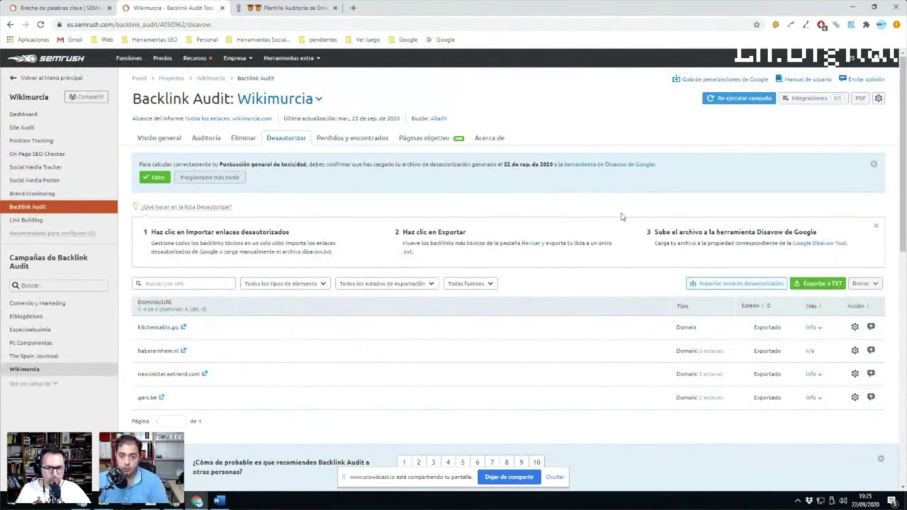
click(150, 138)
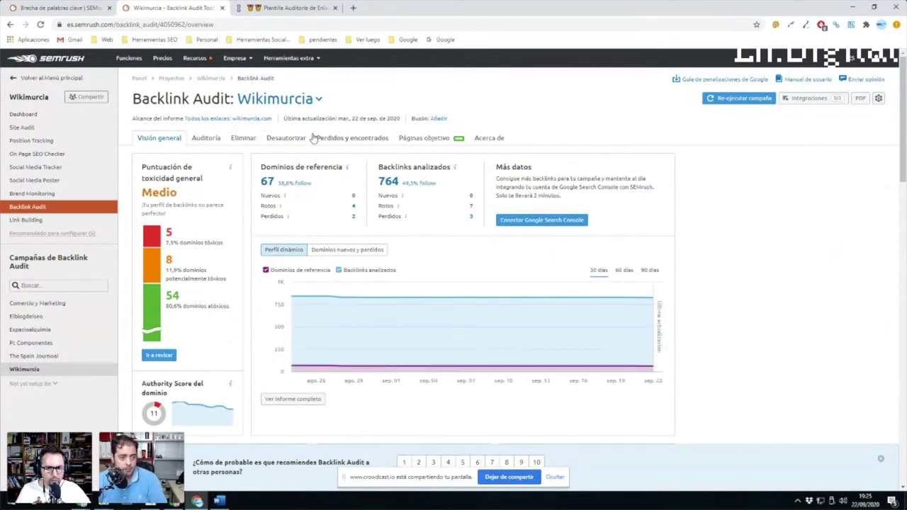
click(28, 221)
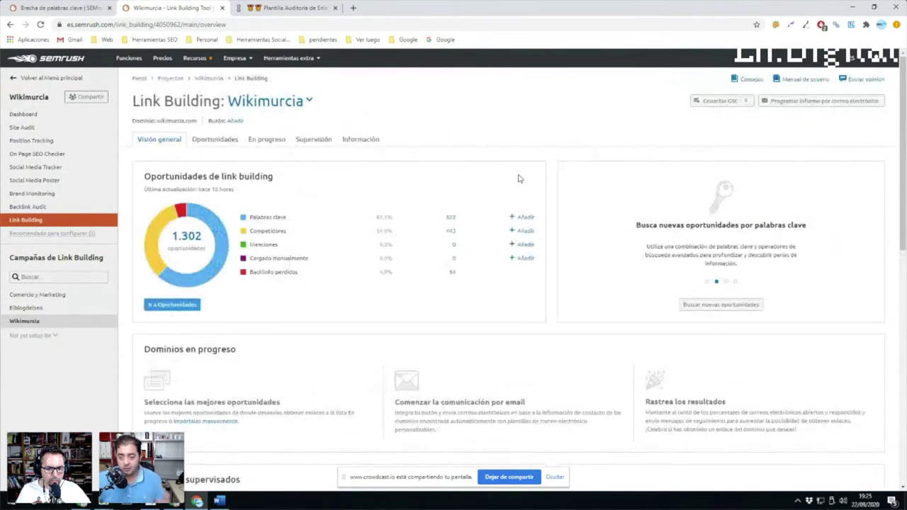
click(218, 139)
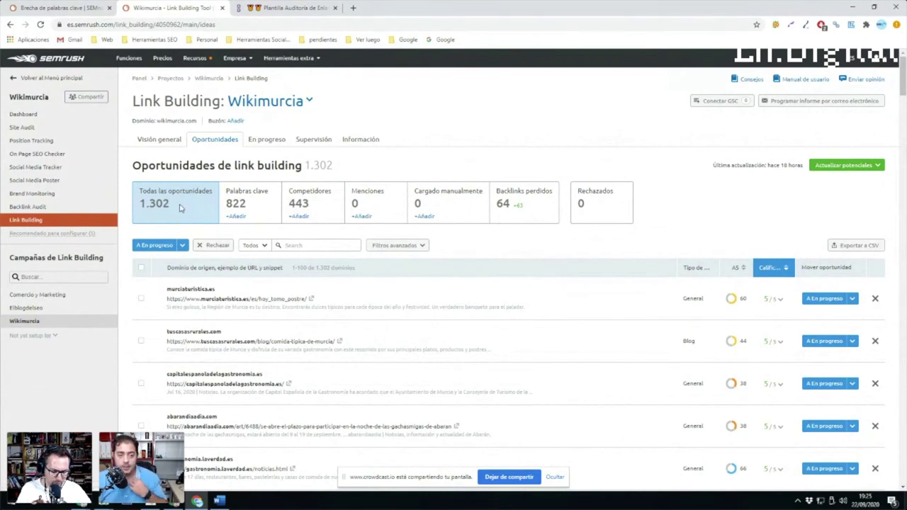
Open the communication strategy settings from the murciaturistica.es opportunity and review the Directorio/Catálogo, Enlace de mención, Post de invitado and Recuperar backlinks perdidos templates
scroll(220, 221, down, 2)
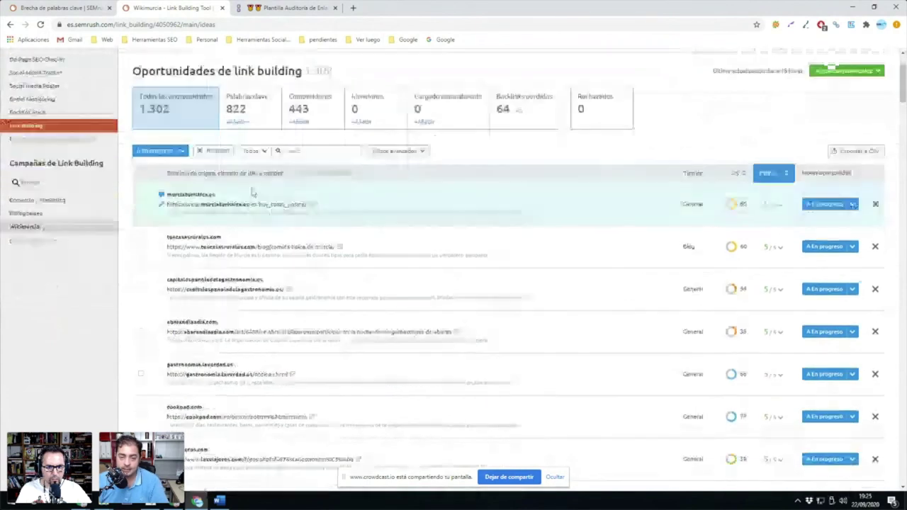
click(852, 204)
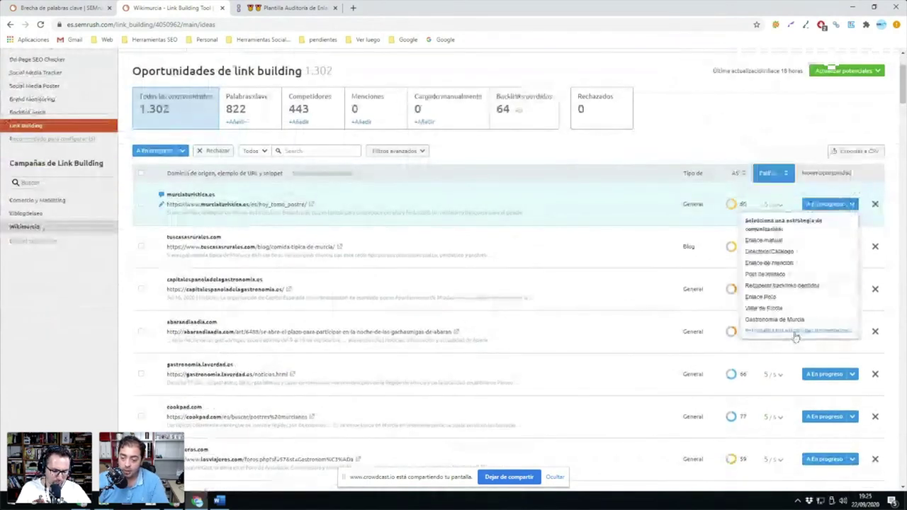
click(780, 333)
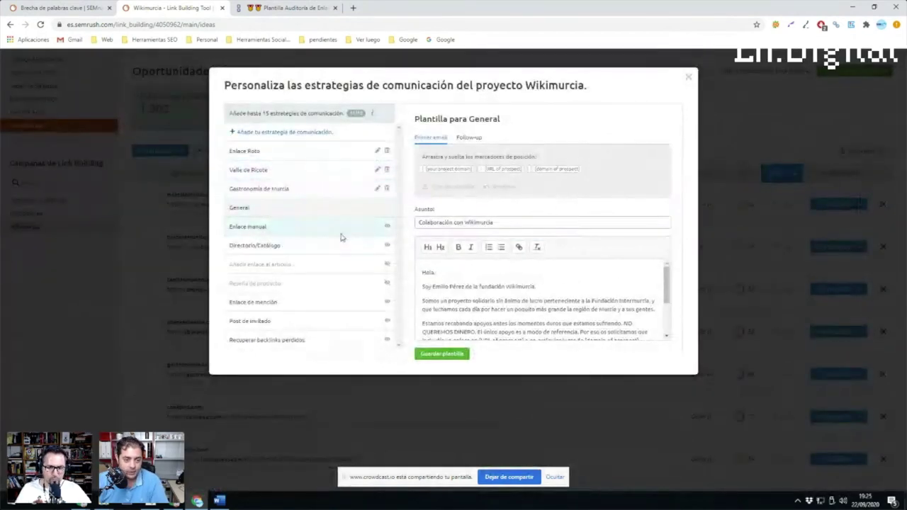
click(253, 244)
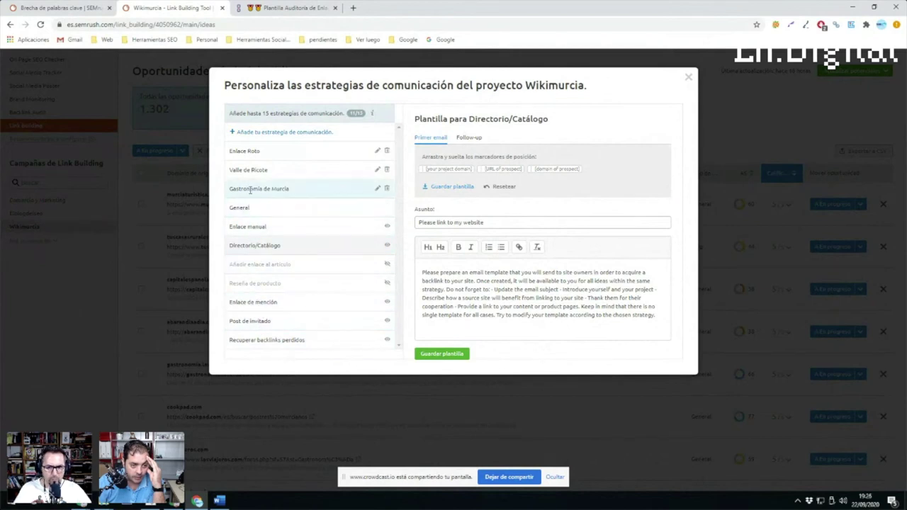
click(264, 303)
click(261, 321)
click(259, 340)
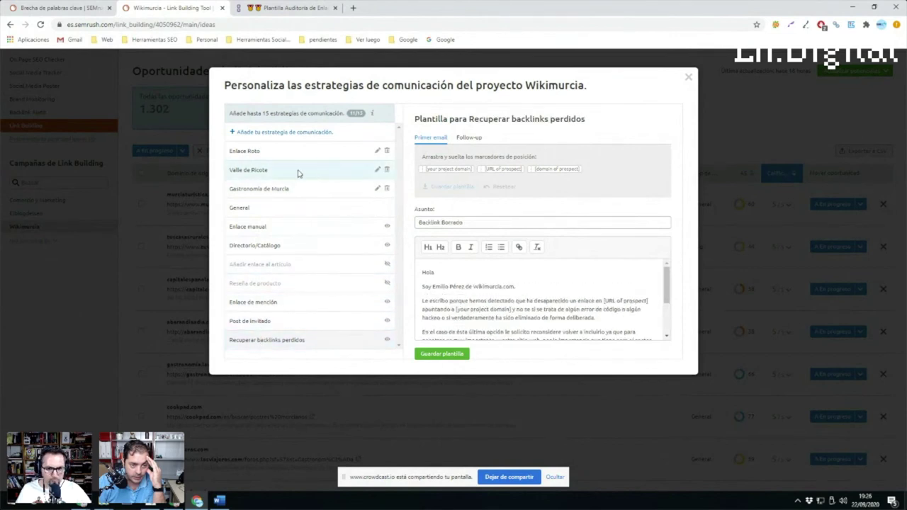
Review the Enlace Roto, Valle de Ricote and Enlace manual templates, plus the Directorio/Catálogo first email and follow-up
click(264, 152)
click(245, 172)
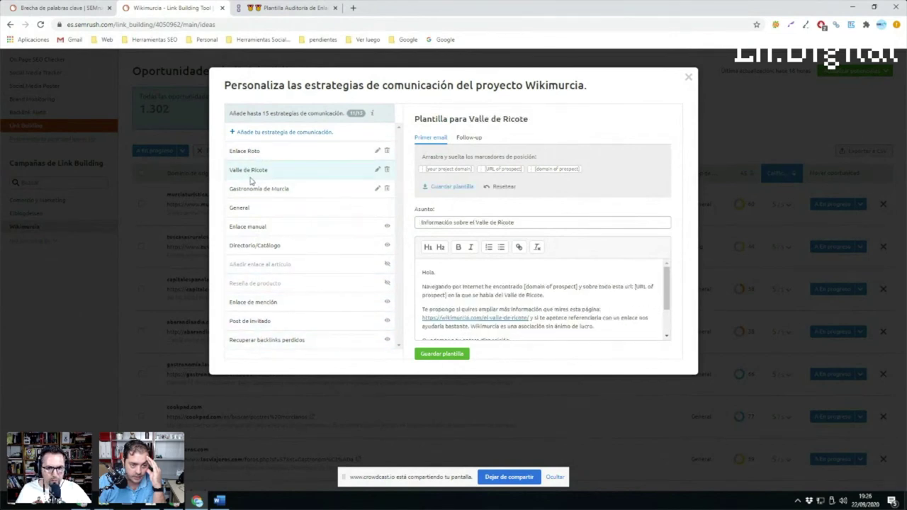
click(256, 226)
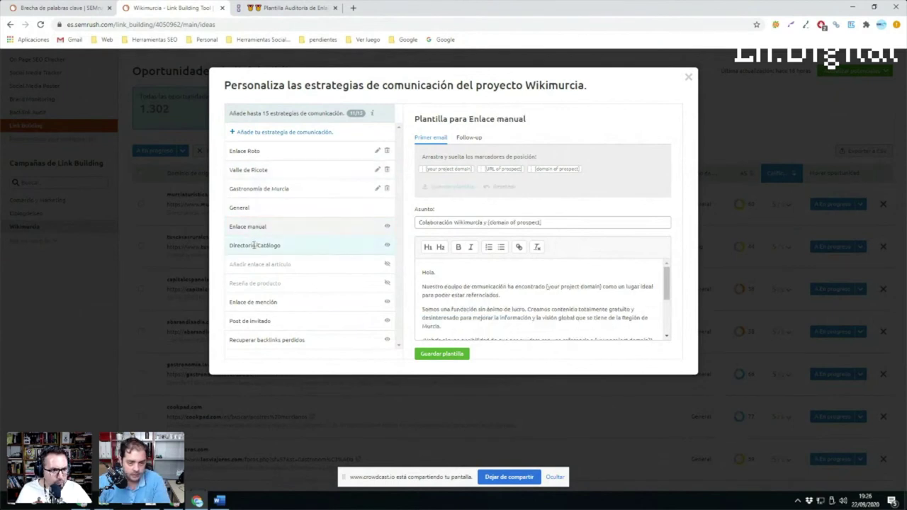
click(253, 245)
click(467, 138)
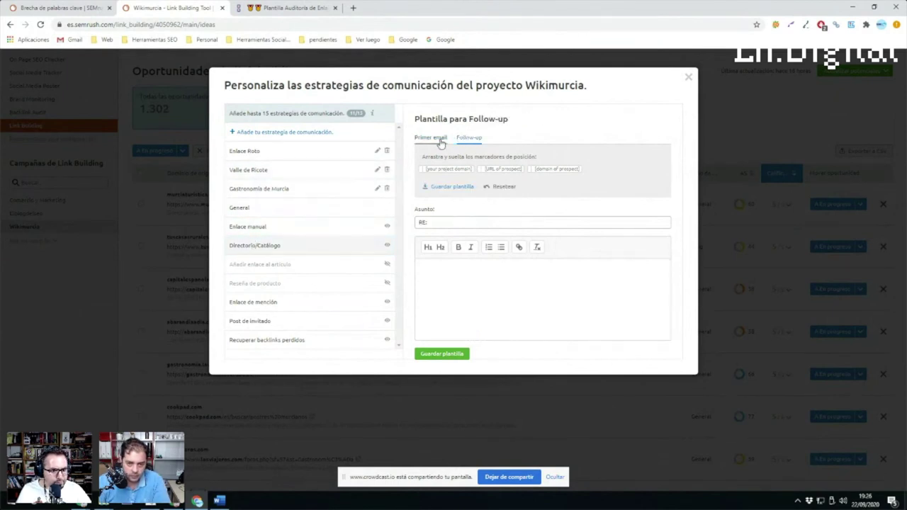
click(440, 139)
click(261, 226)
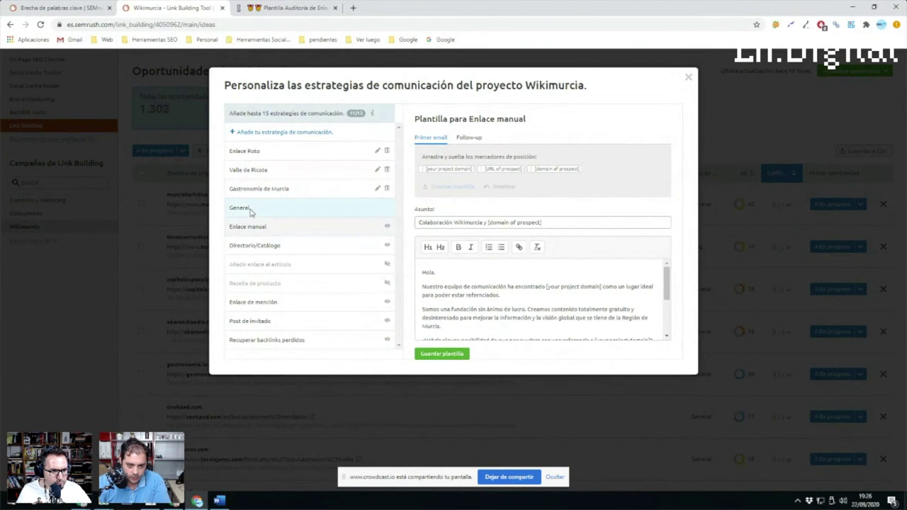
Review the General, Gastronomía de Murcia, Valle de Ricote, Enlace de mención and Post de invitado email templates
click(252, 212)
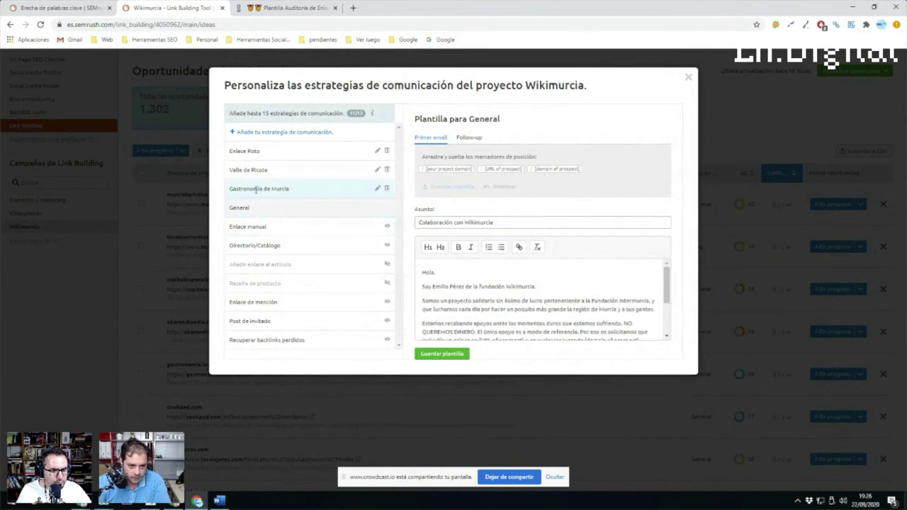
click(256, 188)
click(254, 170)
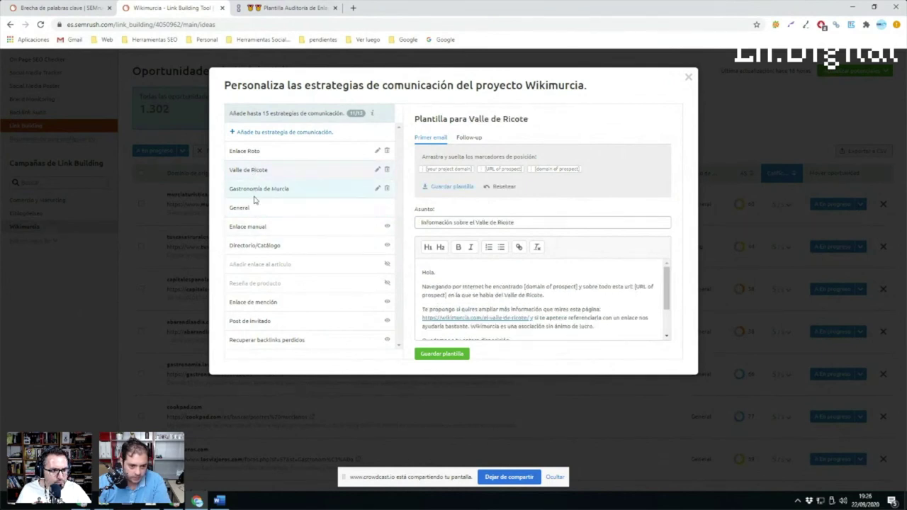
click(256, 303)
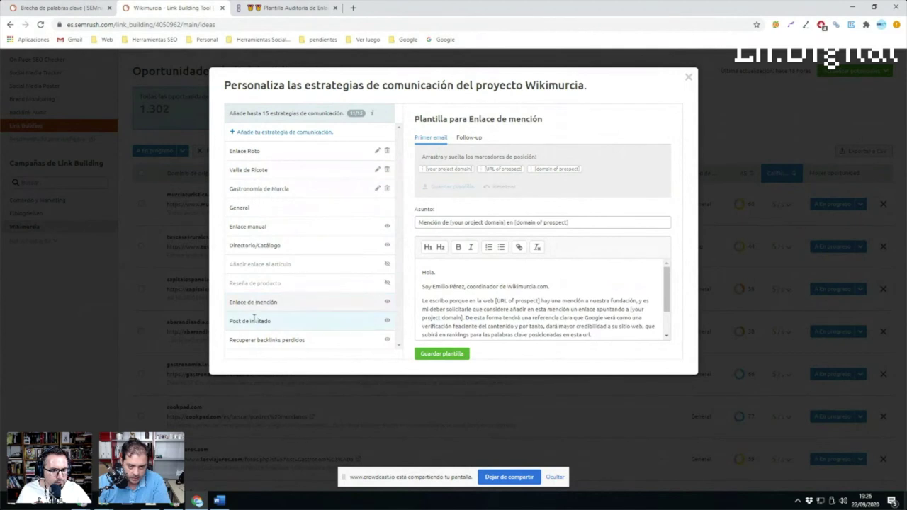
click(253, 319)
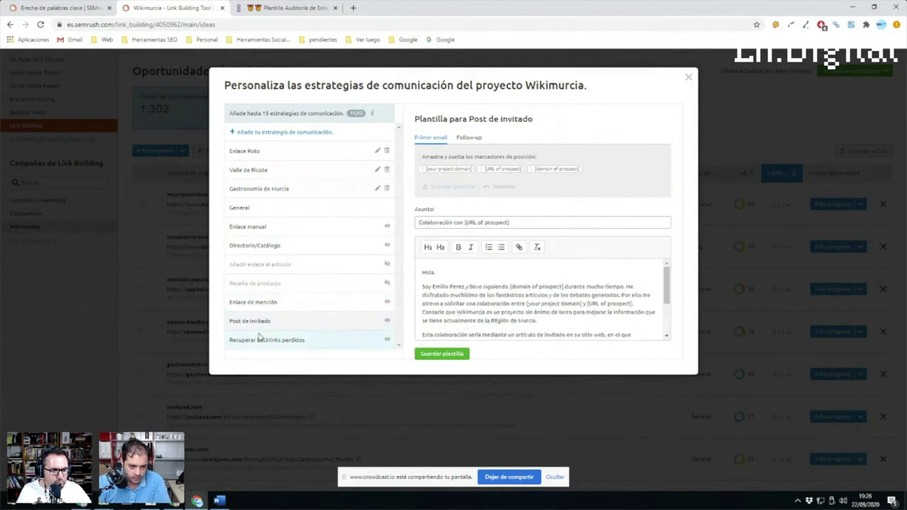
Read the full first email of the Recuperar backlinks perdidos template
click(260, 338)
scroll(439, 297, down, 2)
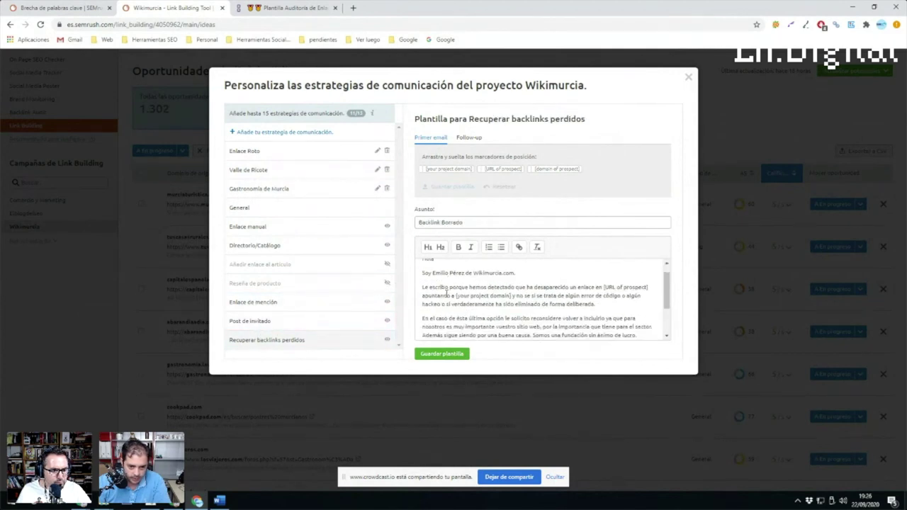
scroll(439, 297, up, 2)
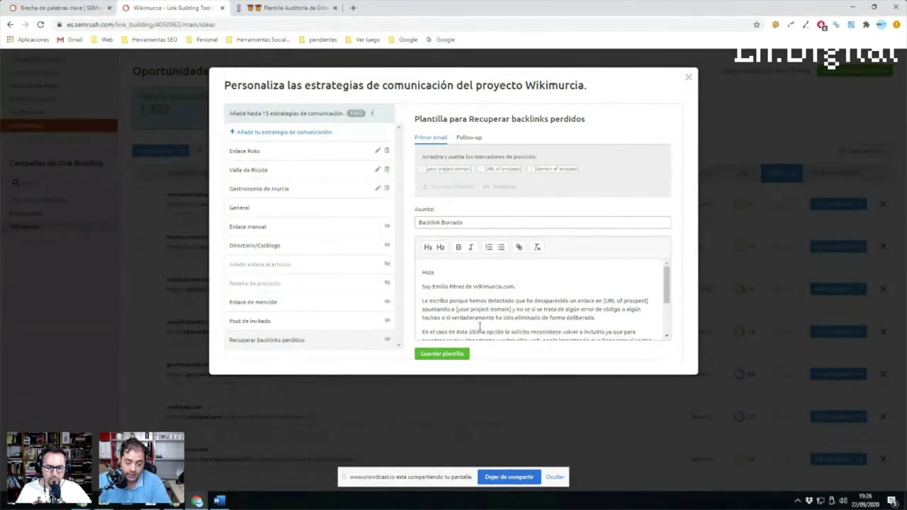
scroll(581, 312, down, 3)
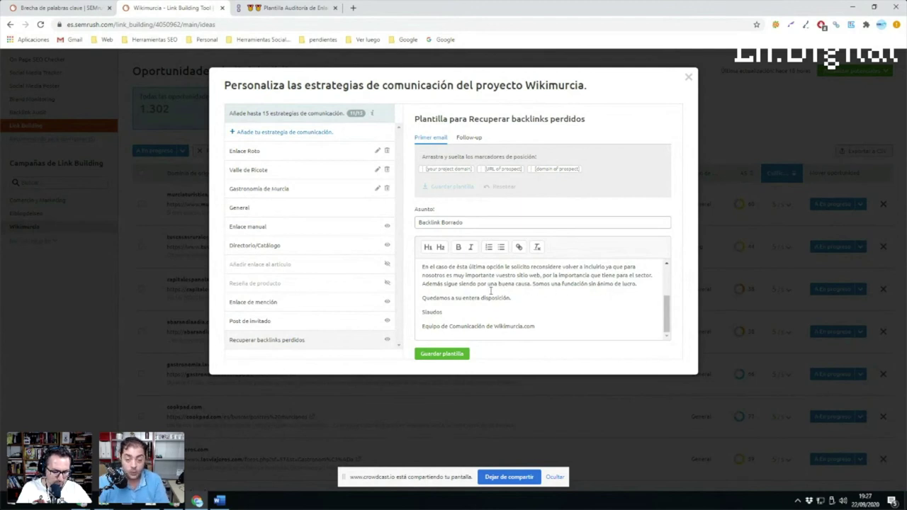
Check the Enlace Roto template, read the Valle de Ricote first email in full, and close the communication strategy settings
click(258, 151)
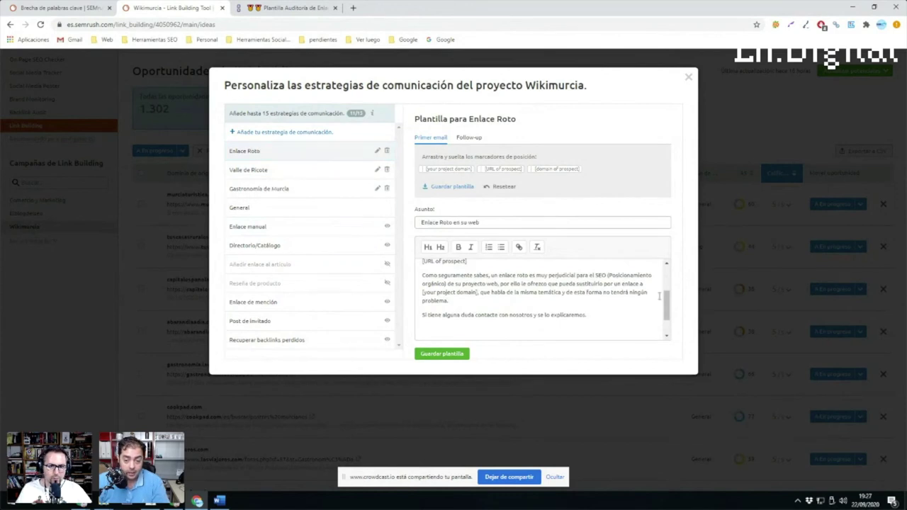
click(262, 170)
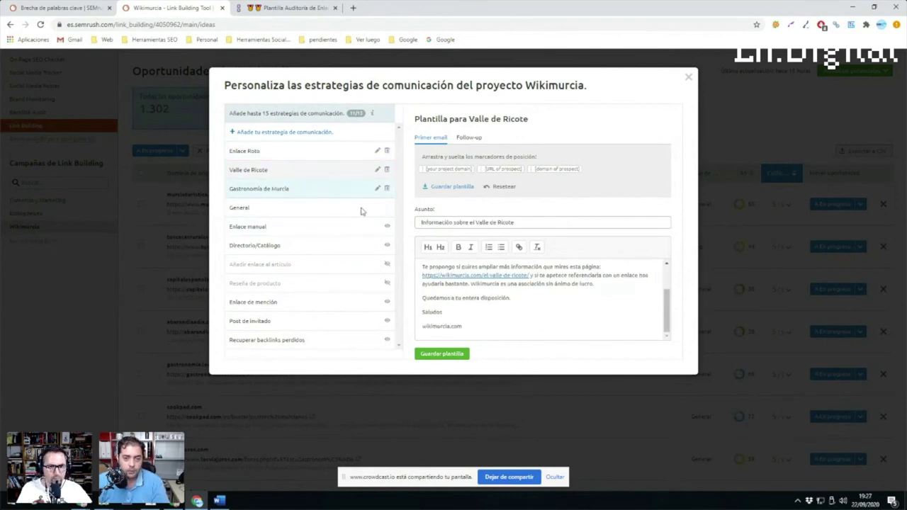
scroll(479, 278, up, 2)
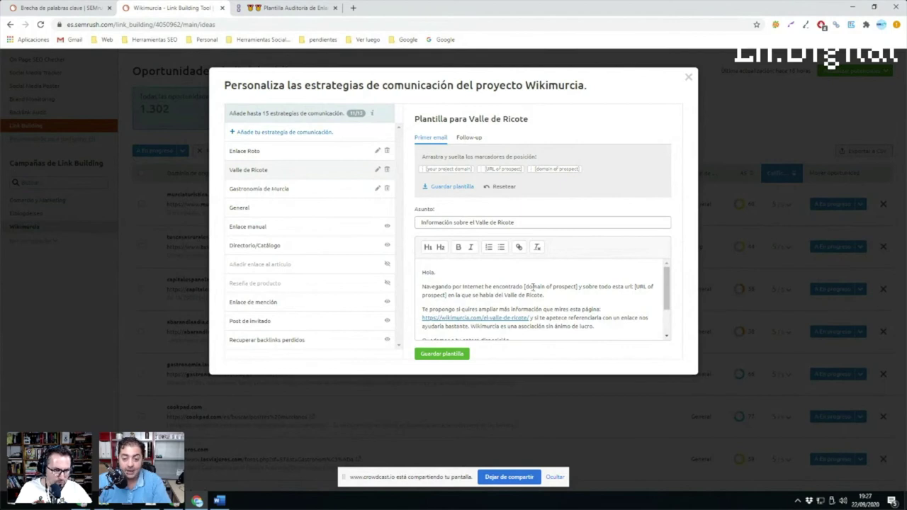
scroll(538, 284, down, 2)
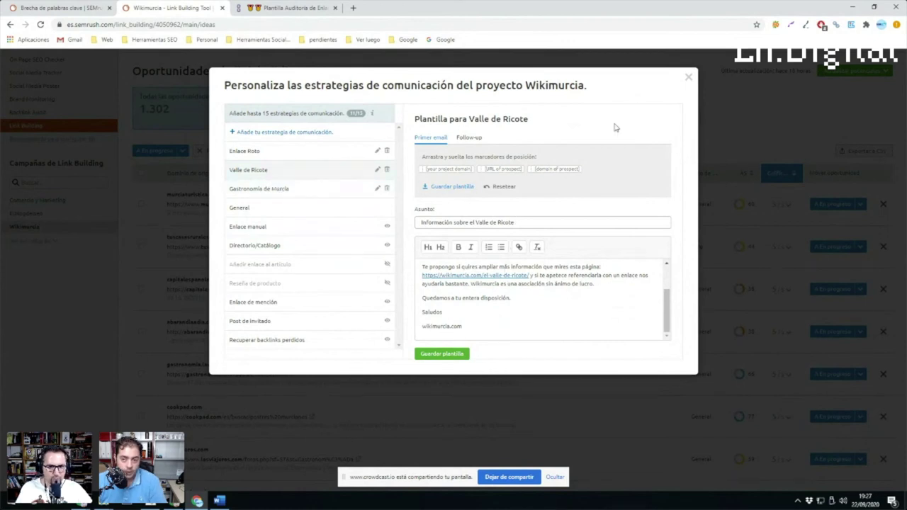
click(687, 80)
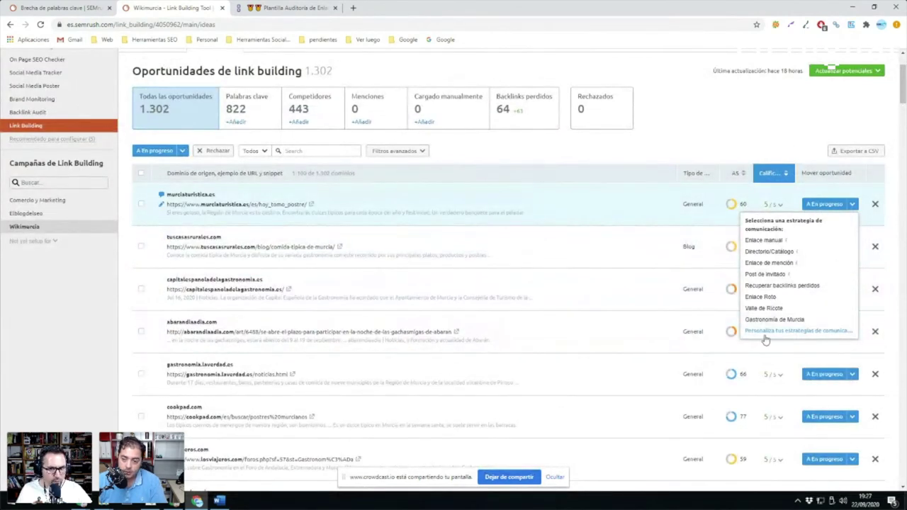
click(799, 142)
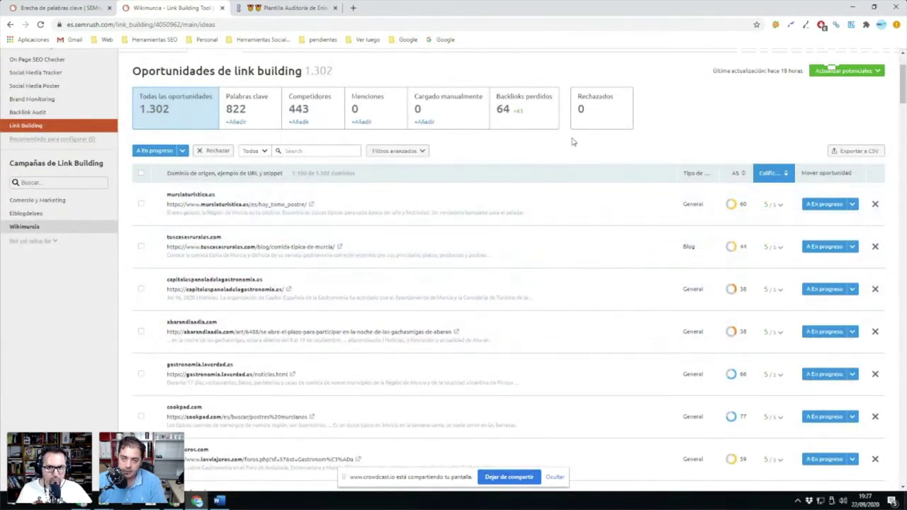
Look at Wikimurcia's En progreso section and return to the list of link building opportunities
scroll(299, 126, up, 2)
click(273, 141)
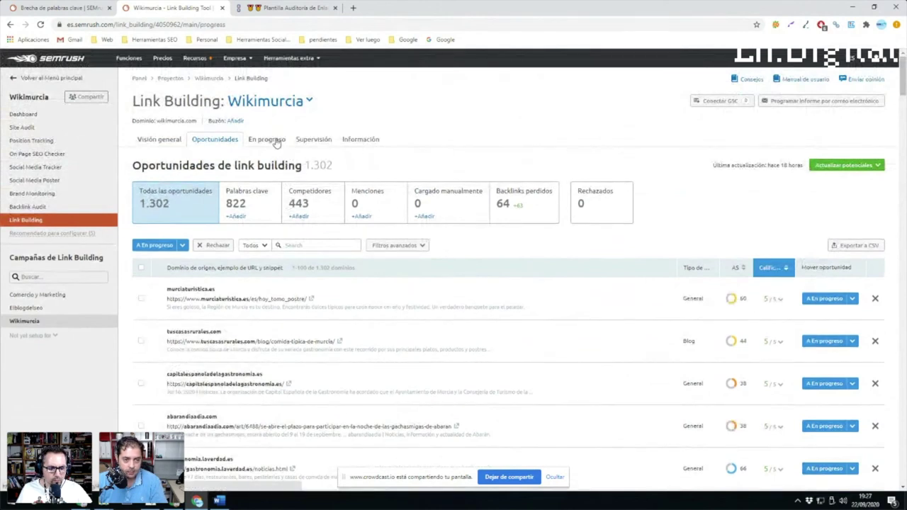
click(221, 140)
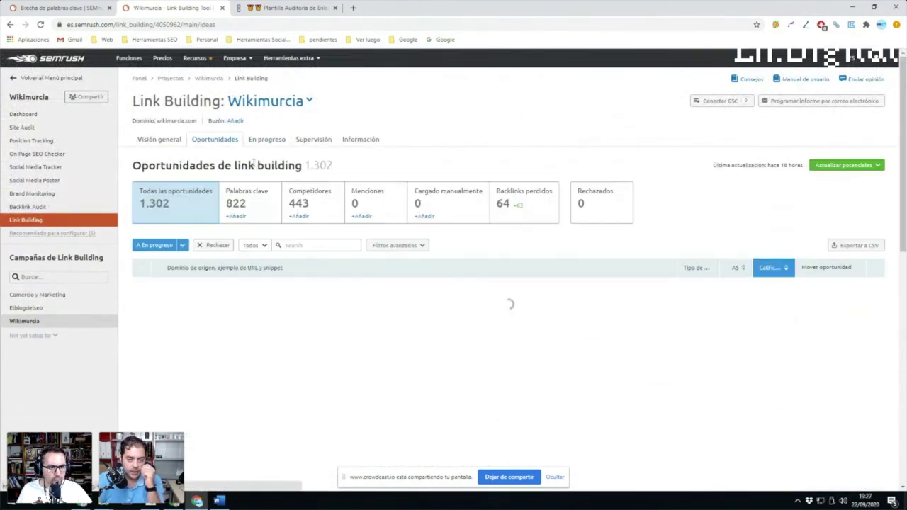
scroll(637, 241, down, 3)
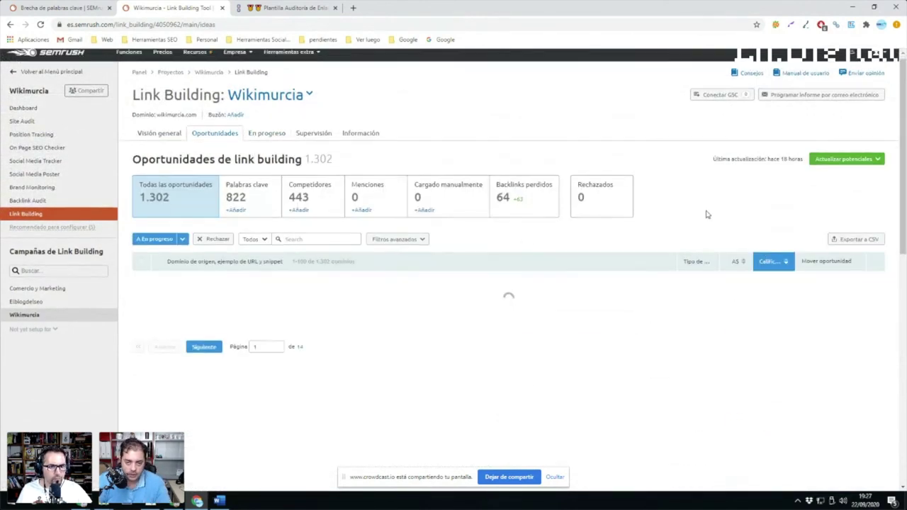
scroll(334, 183, up, 2)
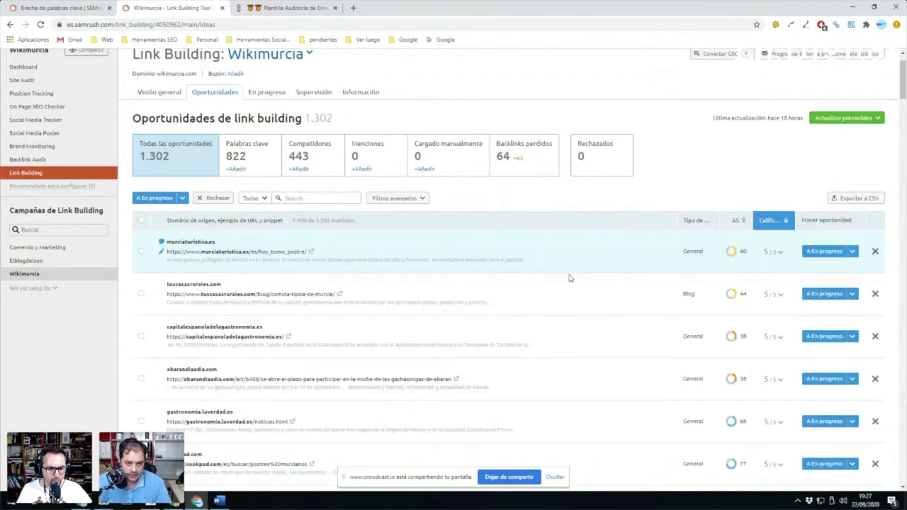
Move the murciaturistica.es and tuscasasrurales.com opportunities to En progreso with the Gastronomía de Murcia strategy
click(852, 251)
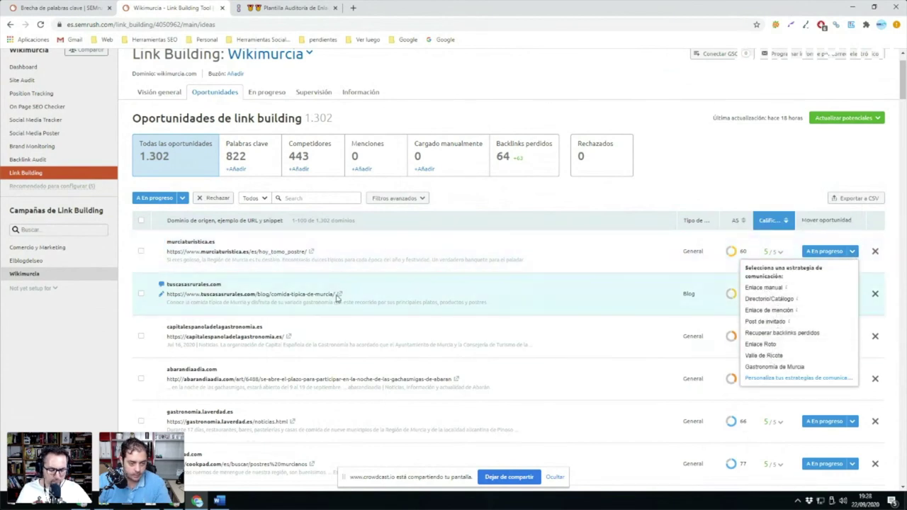
click(768, 367)
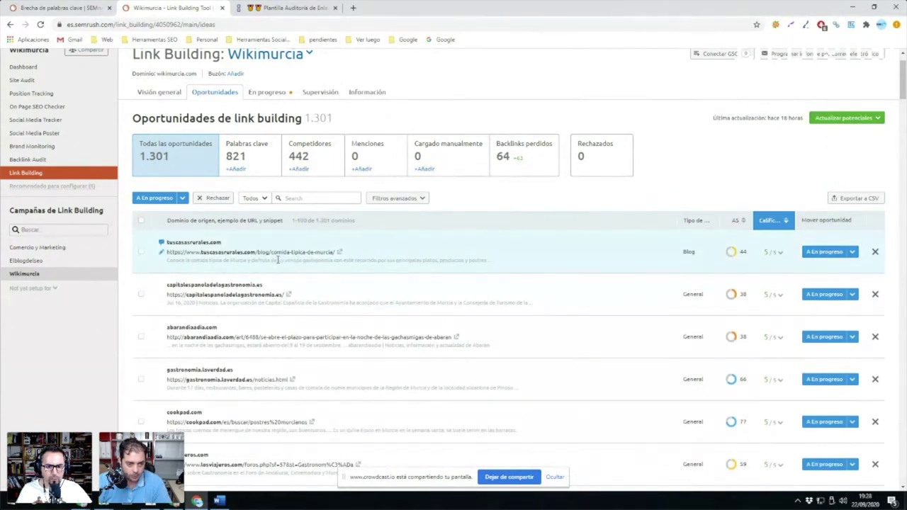
click(852, 251)
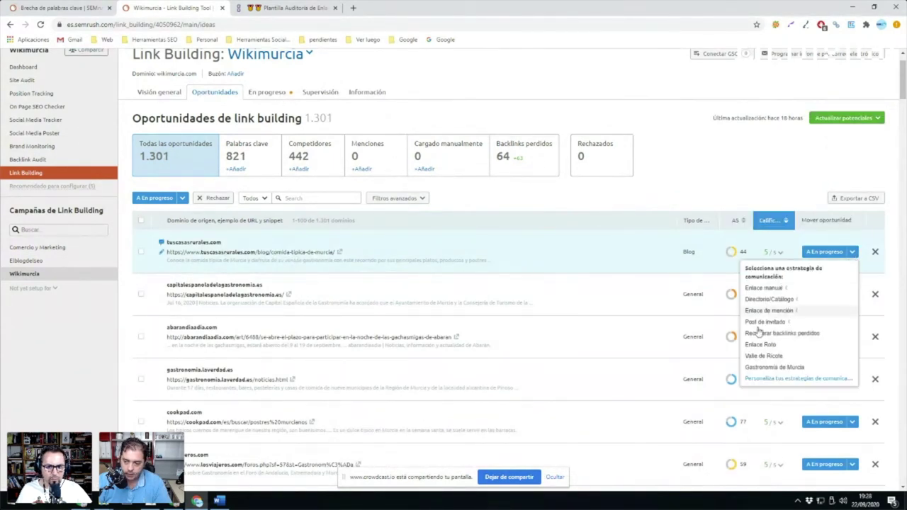
click(758, 367)
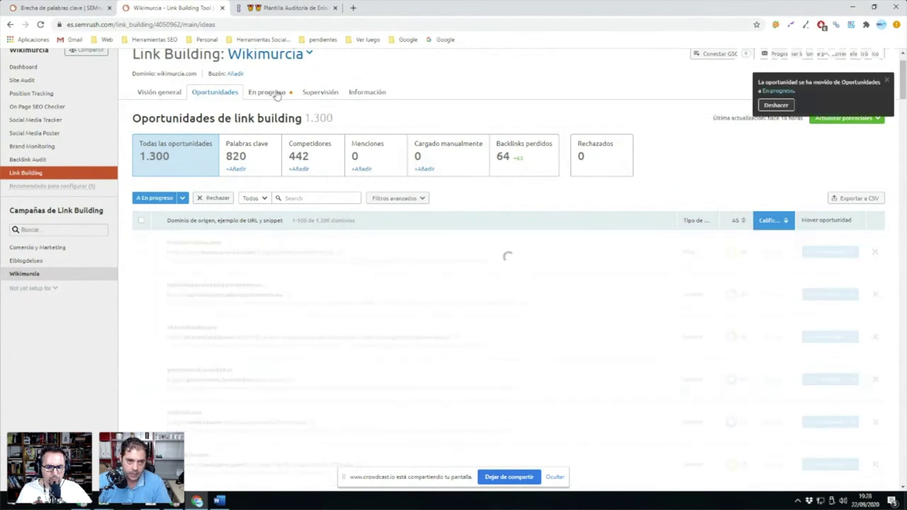
Open the domains in progress and start the contact email for tuscasasrurales.com
click(275, 94)
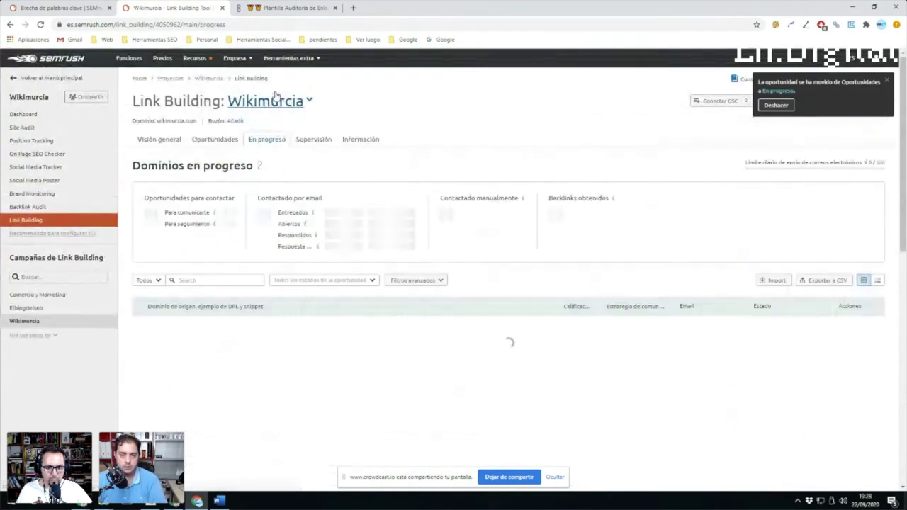
scroll(407, 281, down, 2)
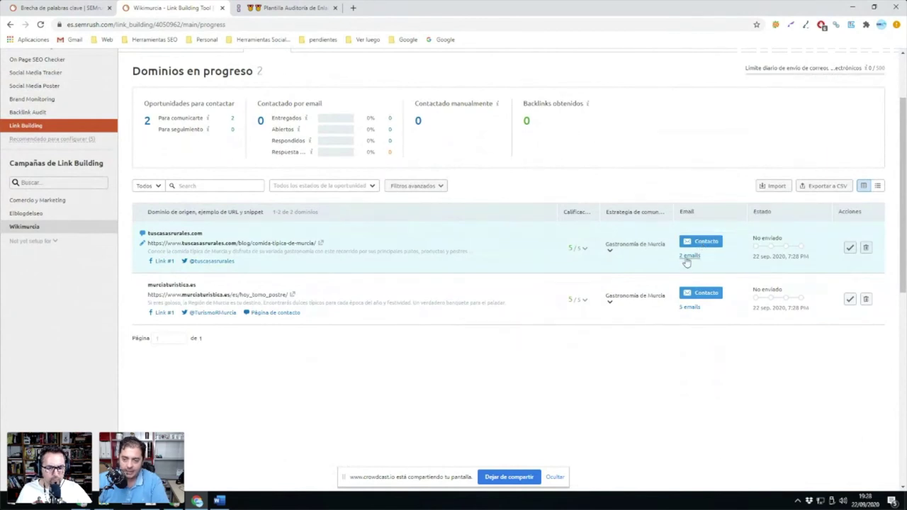
click(699, 242)
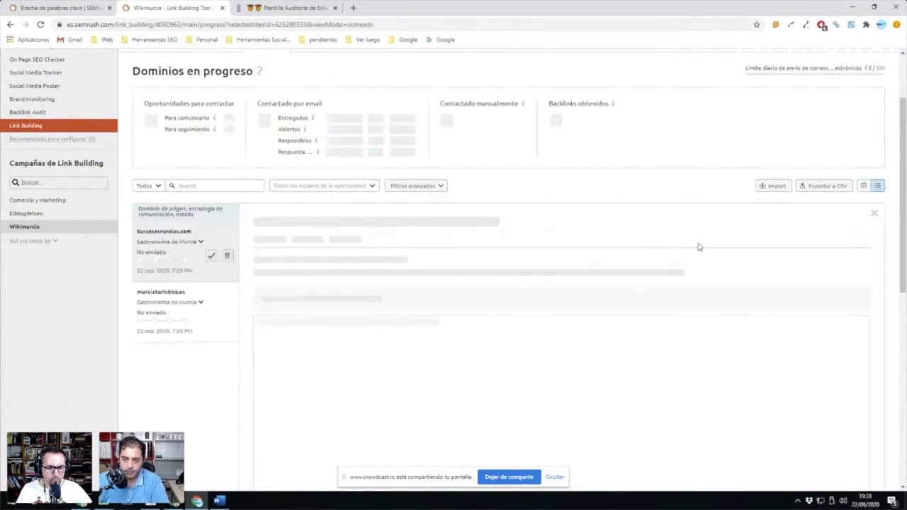
scroll(188, 174, down, 2)
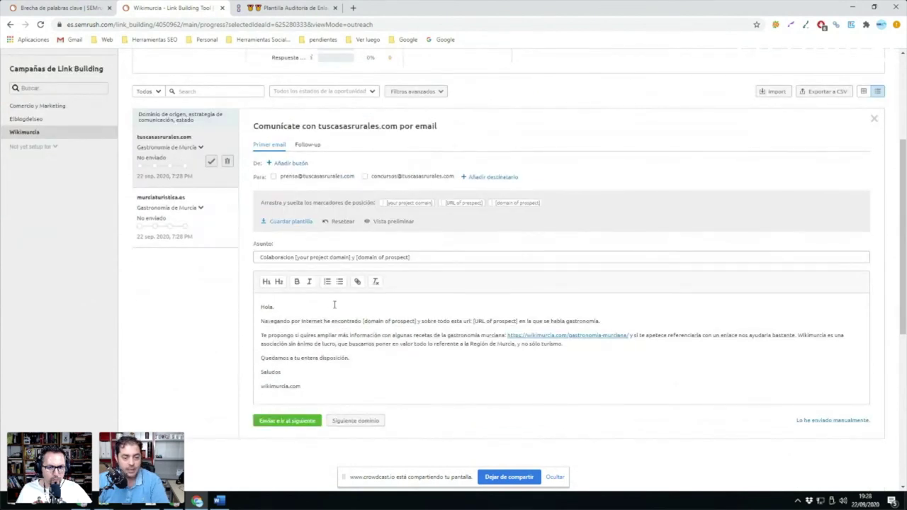
Select both suggested recipients for the tuscasasrurales.com first email and review its message
drag(261, 306, 319, 344)
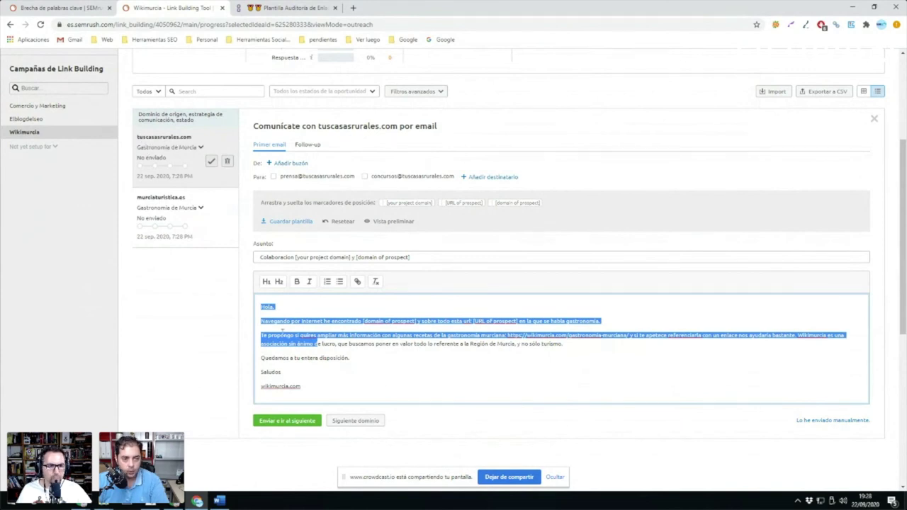
click(274, 176)
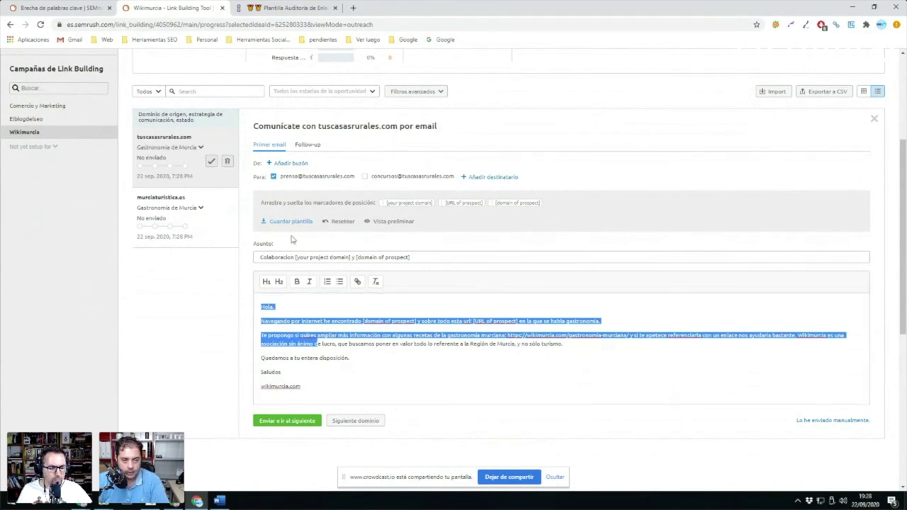
click(366, 177)
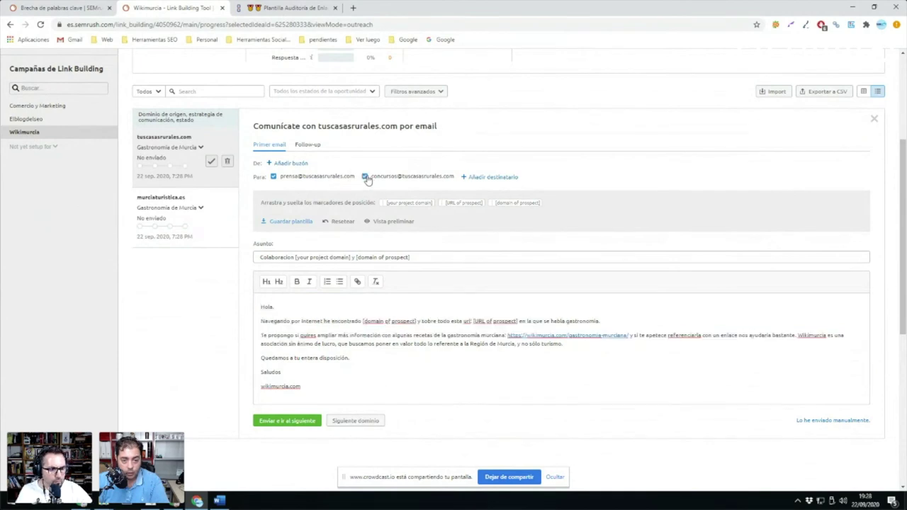
scroll(308, 255, down, 2)
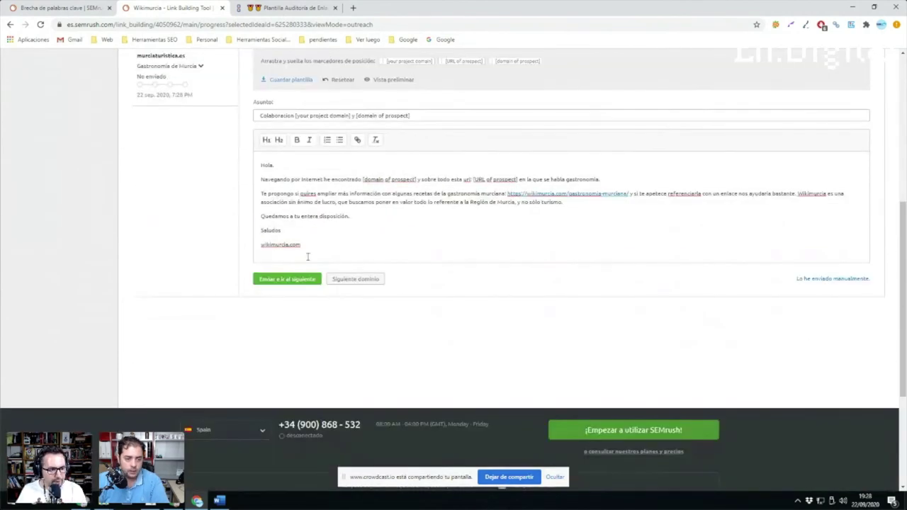
scroll(308, 255, up, 1)
scroll(301, 333, up, 3)
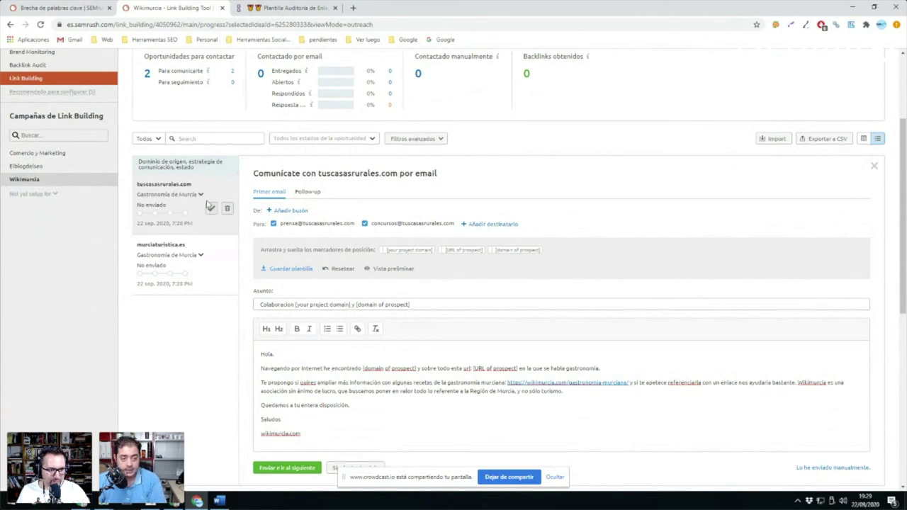
scroll(381, 337, down, 3)
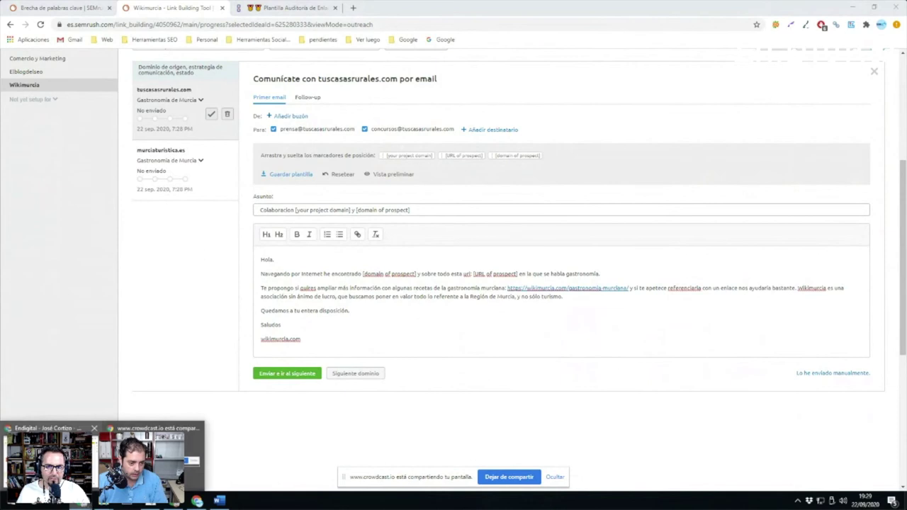
Switch to the other browser window, load SEMrush in the new tab and open that account's project list
key(alt+Tab)
click(241, 6)
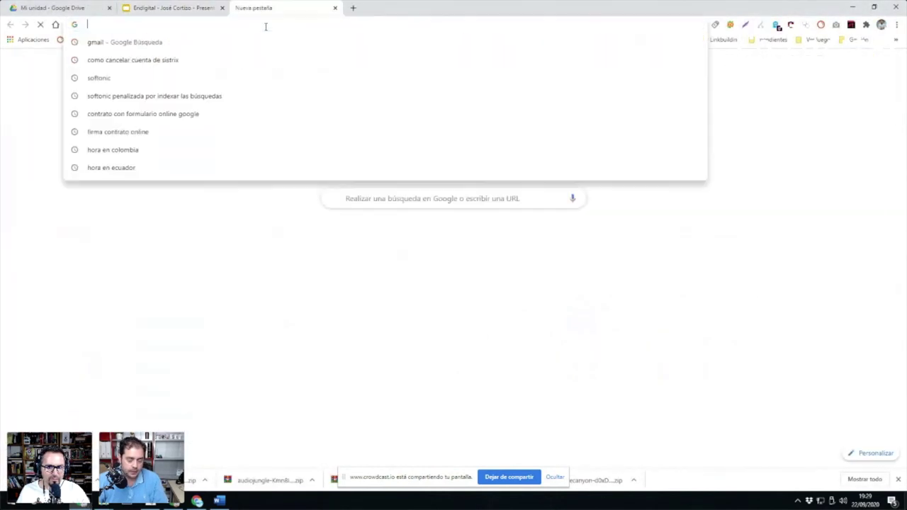
text(semr)
key(Return)
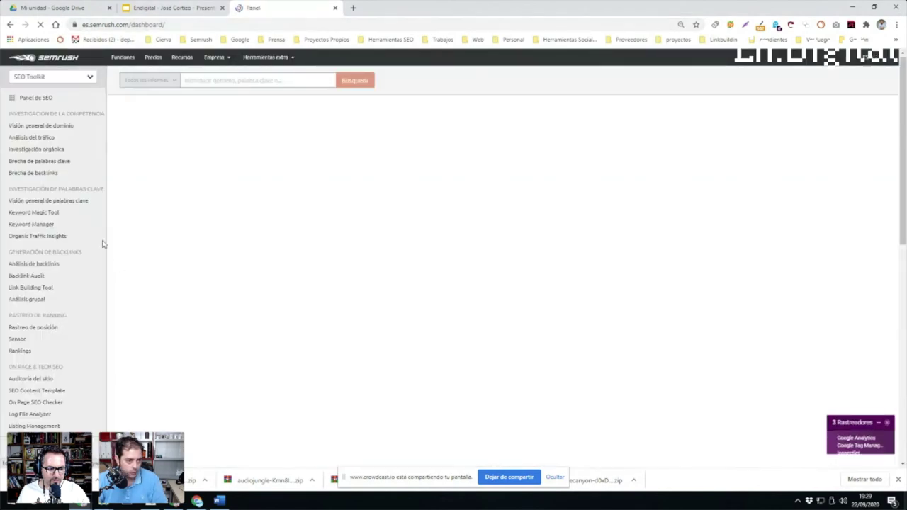
scroll(36, 316, down, 5)
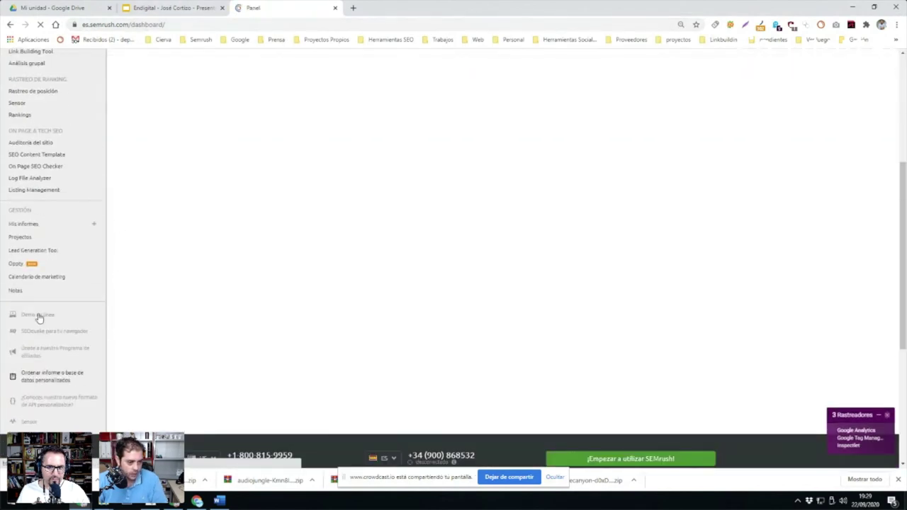
click(20, 238)
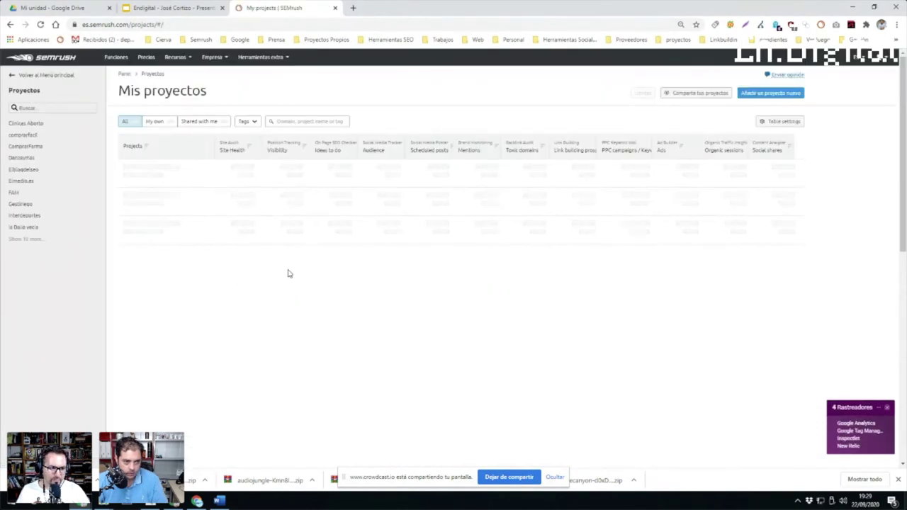
Open the Wikimurcia project's Link Building tool and display its domains in progress
scroll(290, 274, down, 5)
scroll(201, 328, down, 3)
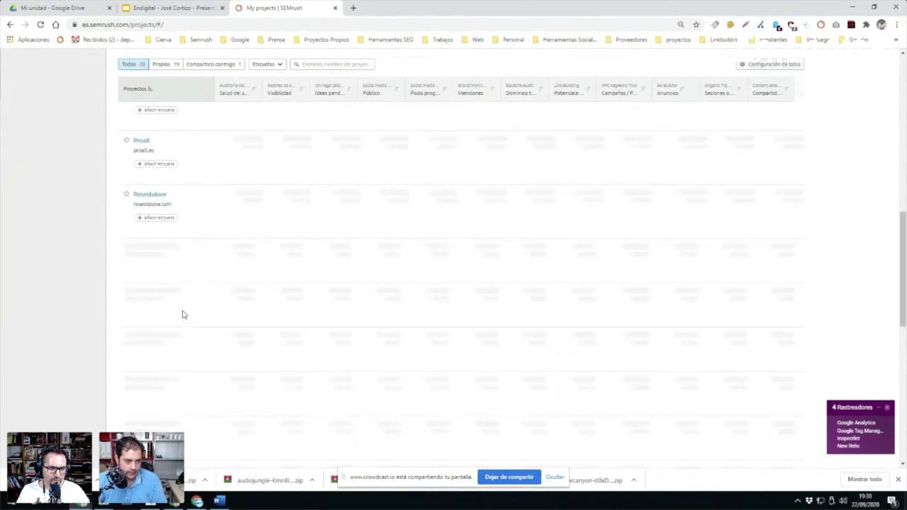
scroll(203, 302, down, 5)
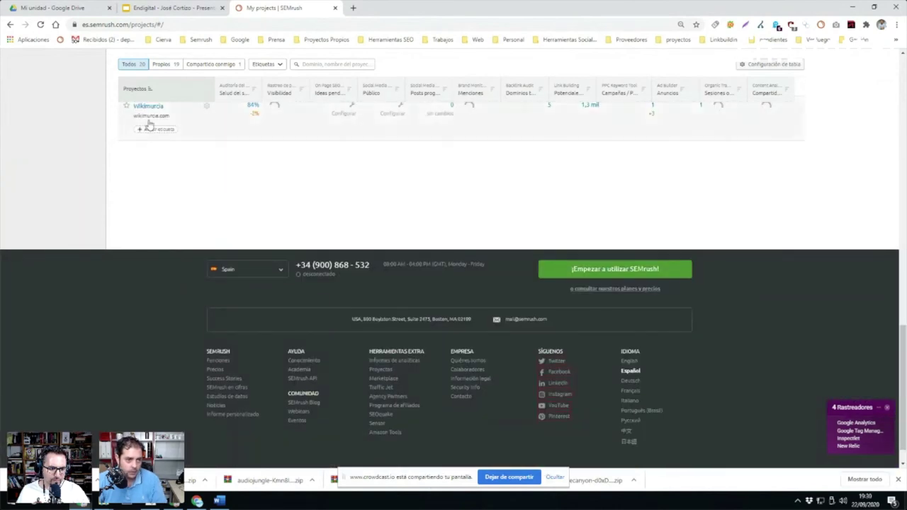
click(149, 108)
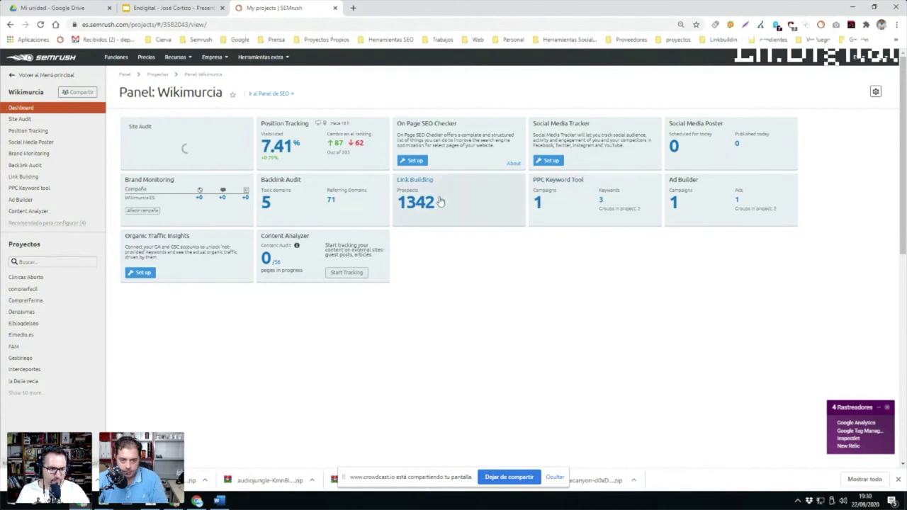
click(430, 203)
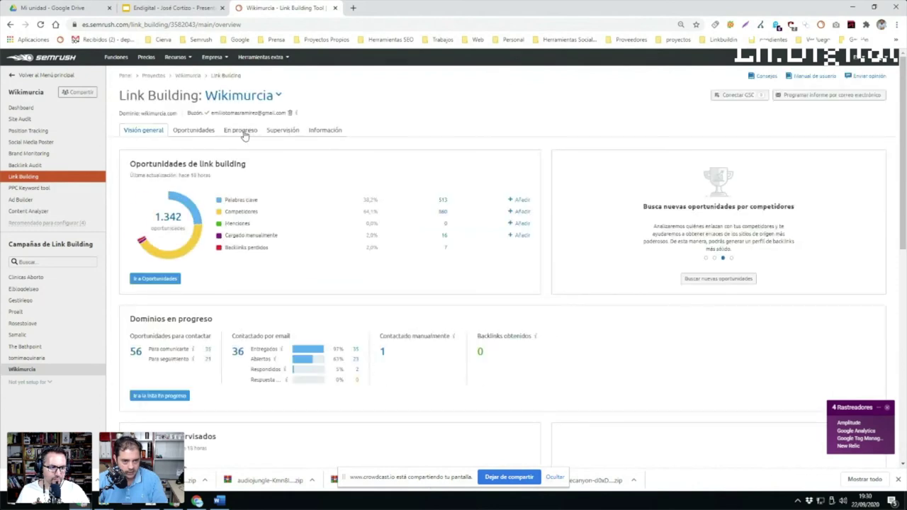
click(242, 134)
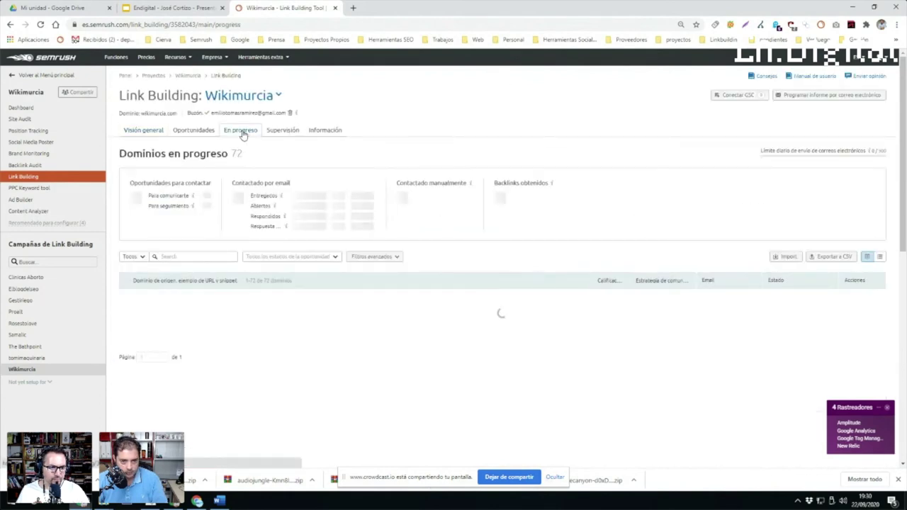
Check the email statuses of the domains in progress and open the response from expohorecamagazine.com
scroll(794, 229, down, 2)
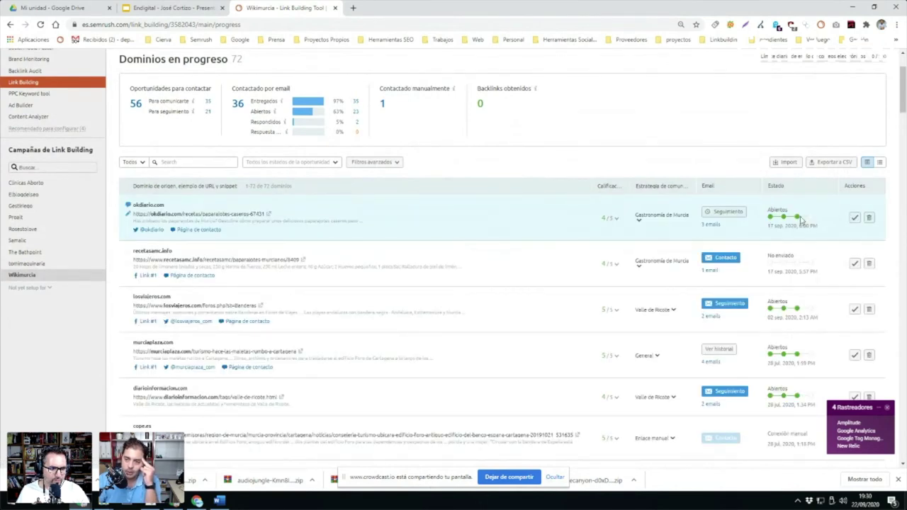
mouse_move(770, 217)
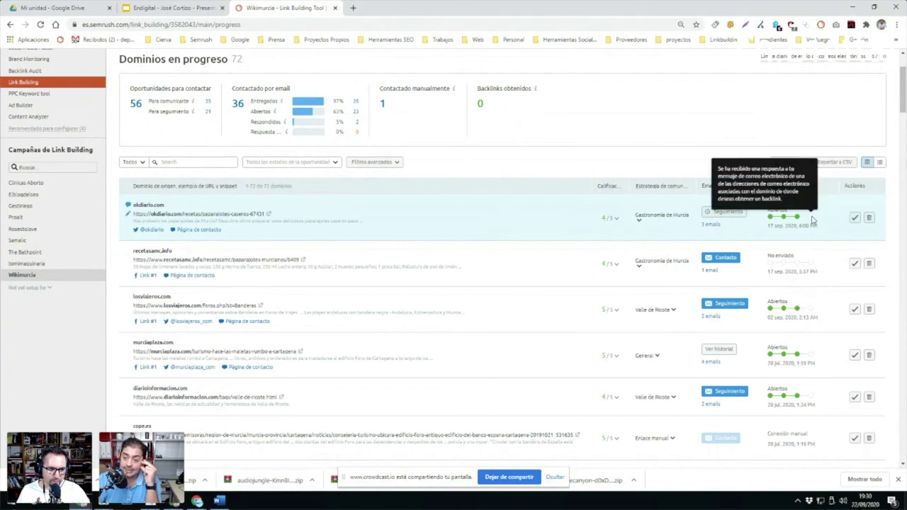
scroll(813, 220, down, 3)
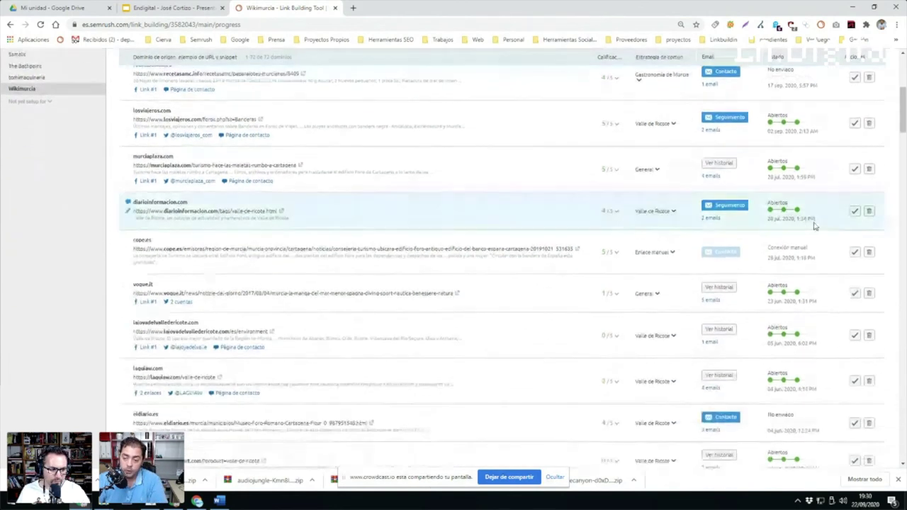
scroll(814, 225, down, 10)
scroll(809, 232, down, 10)
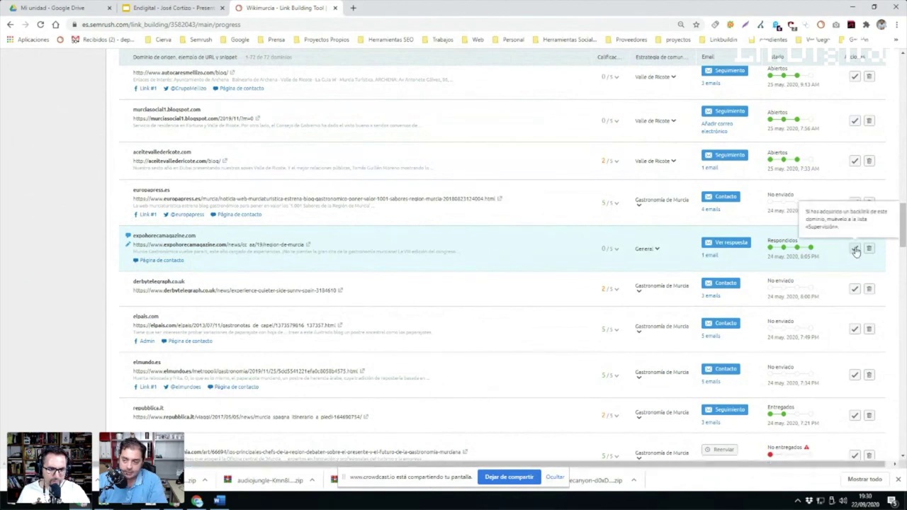
click(727, 249)
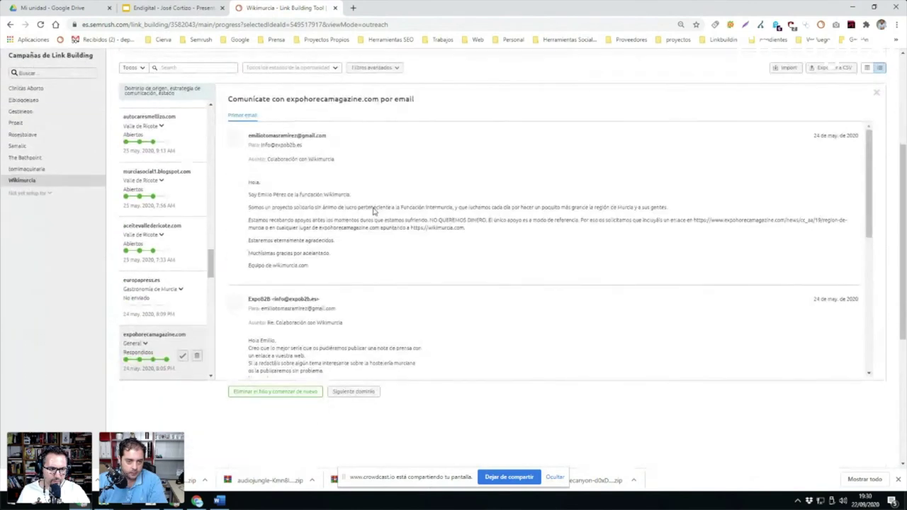
Read the outreach email sent to expohorecamagazine.com and the reply received to it
drag(248, 178, 353, 263)
scroll(350, 227, down, 3)
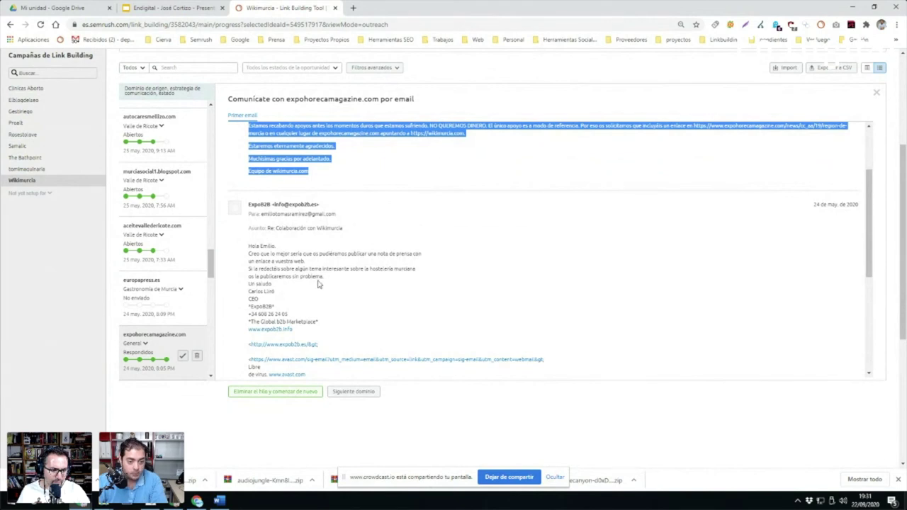
scroll(322, 306, up, 5)
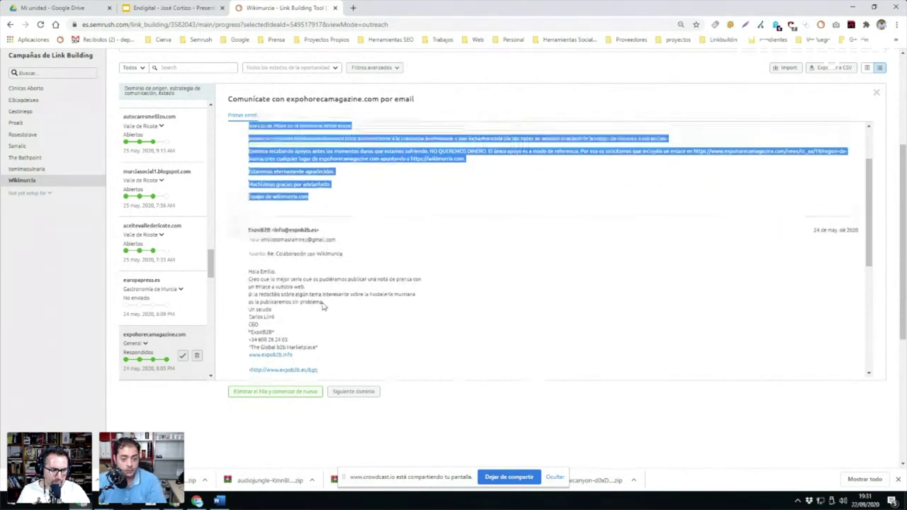
scroll(345, 320, up, 3)
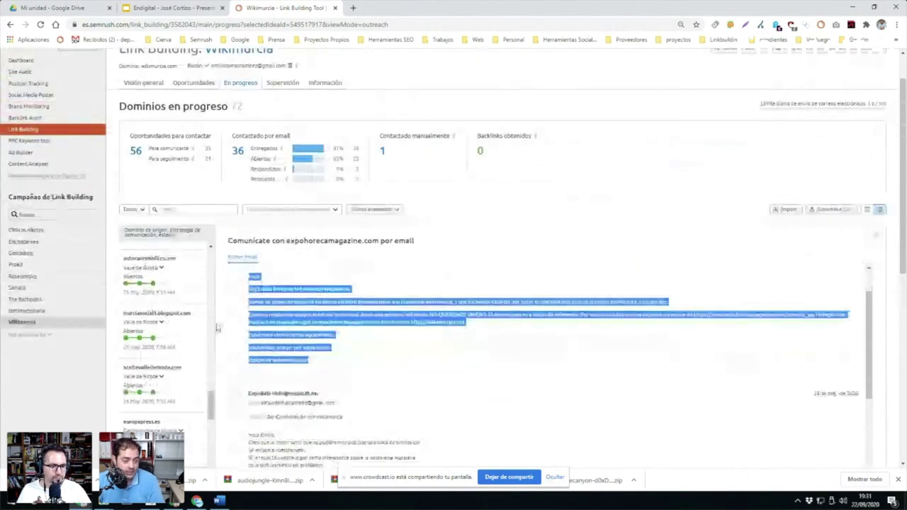
scroll(154, 304, down, 3)
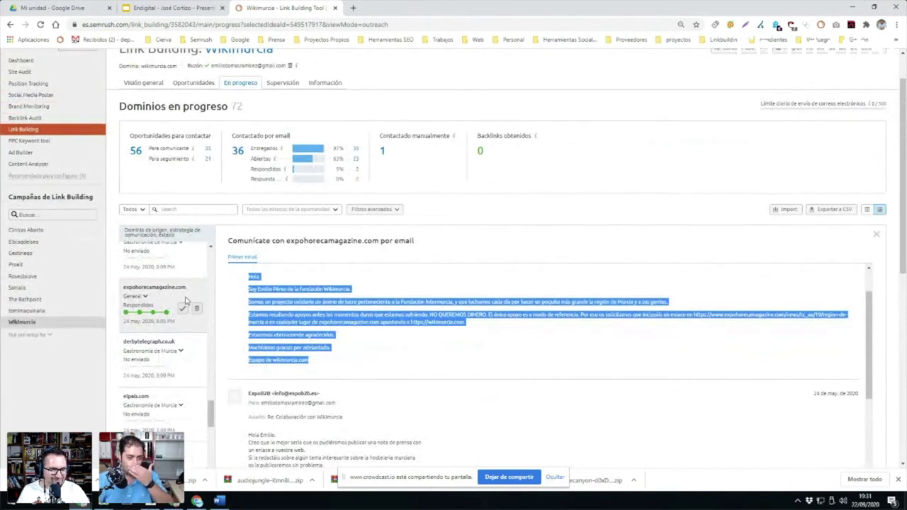
scroll(296, 301, down, 3)
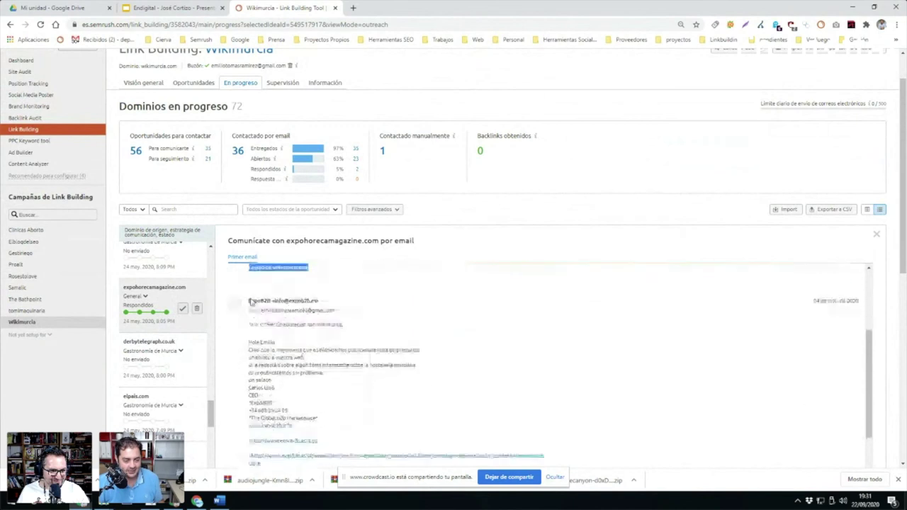
Move the other domain that has replied, contacted with the Valle de Ricote strategy, from En progreso to Supervisión
scroll(162, 328, down, 3)
scroll(172, 314, down, 1)
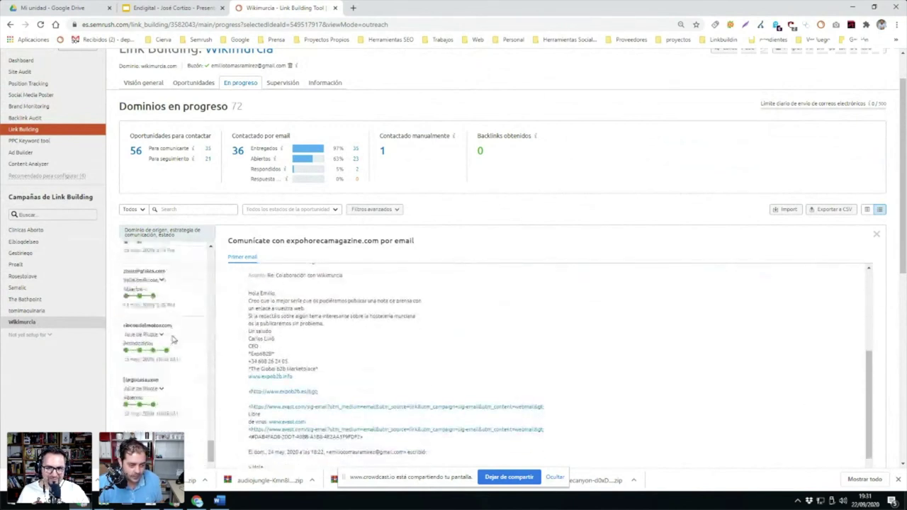
click(183, 296)
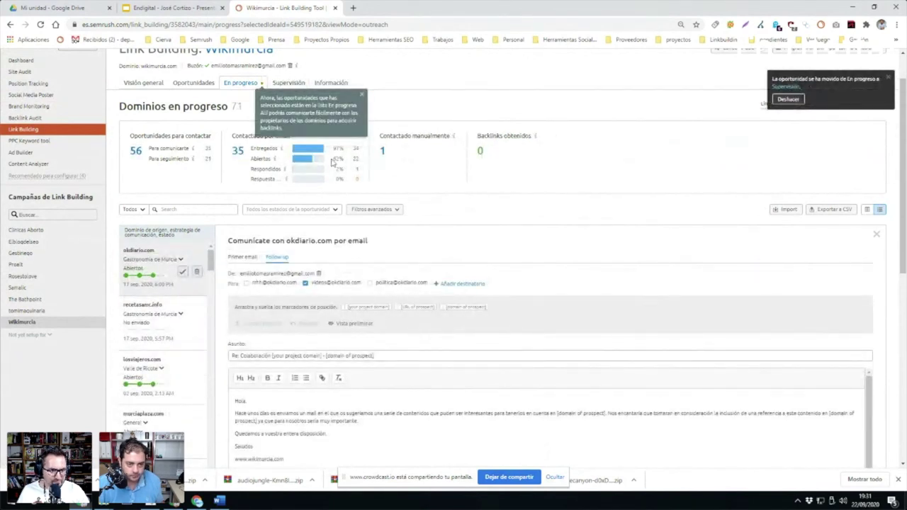
Find expohorecamagazine.com again among the domains in progress and reopen its email thread
scroll(361, 276, down, 1)
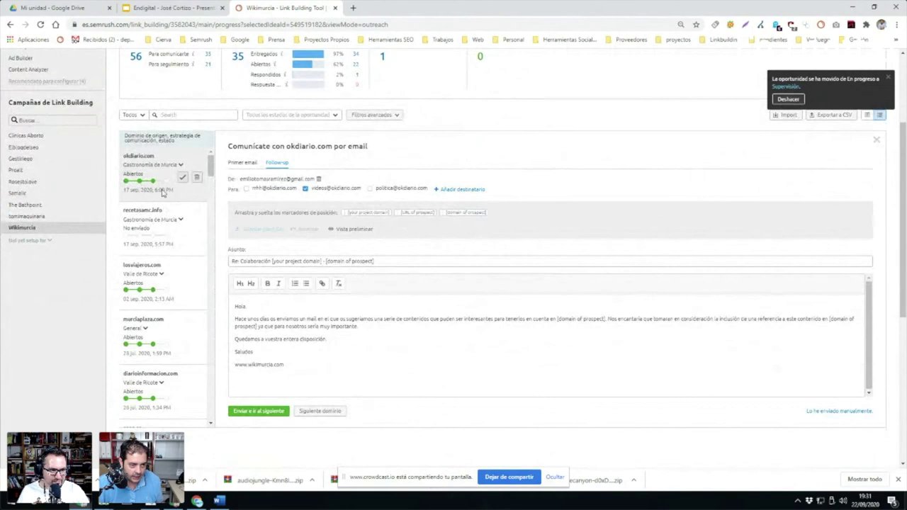
scroll(164, 222, down, 3)
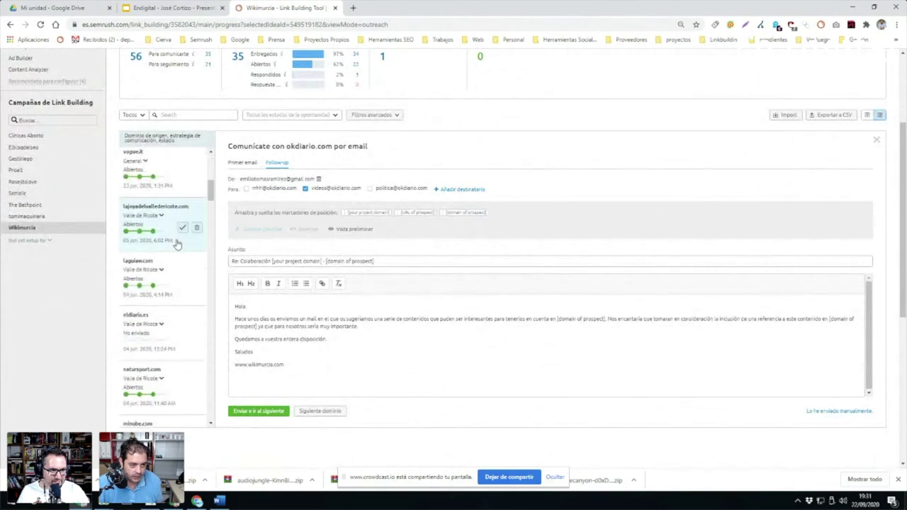
scroll(170, 236, down, 5)
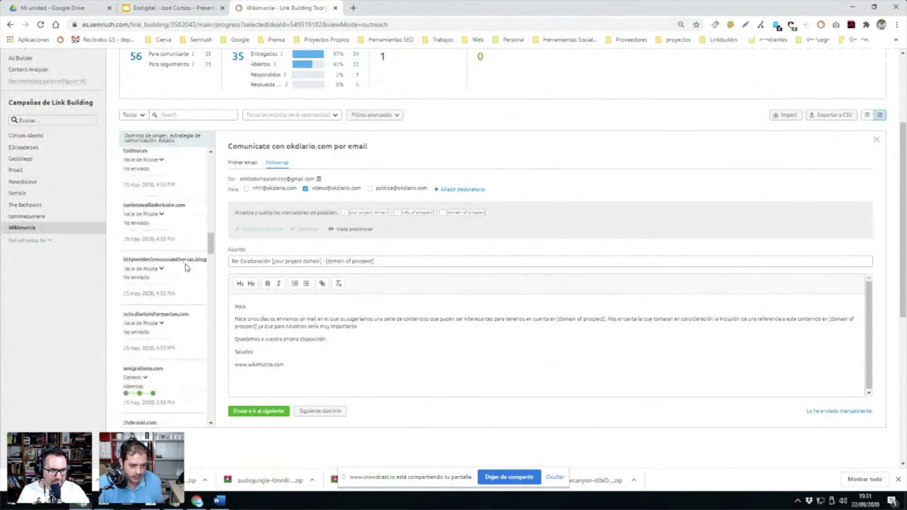
scroll(188, 276, down, 4)
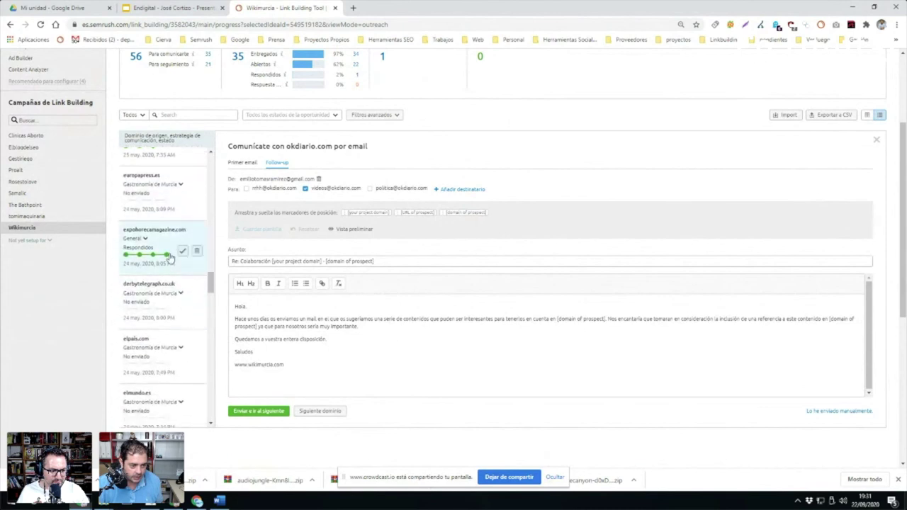
click(161, 243)
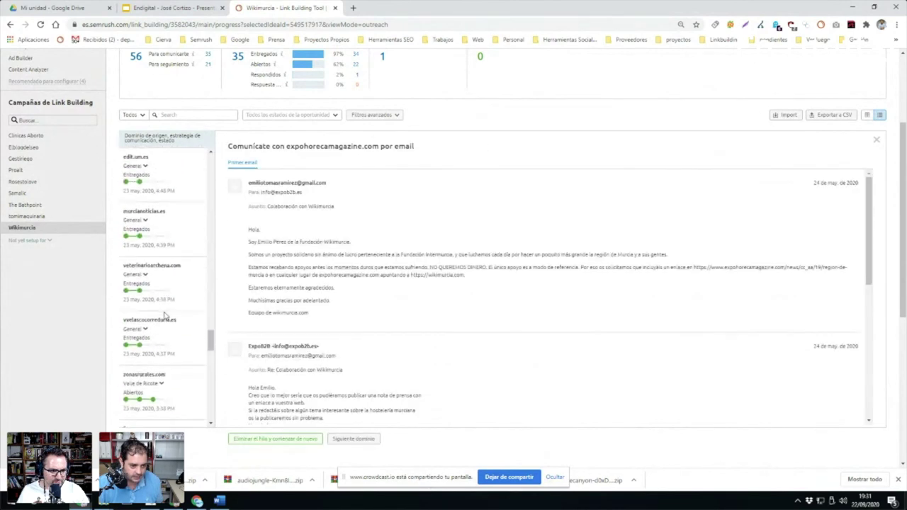
Review Wikimurcia's supervised domains in Supervisión and return to the list of domains in progress
scroll(164, 316, down, 3)
scroll(174, 284, down, 2)
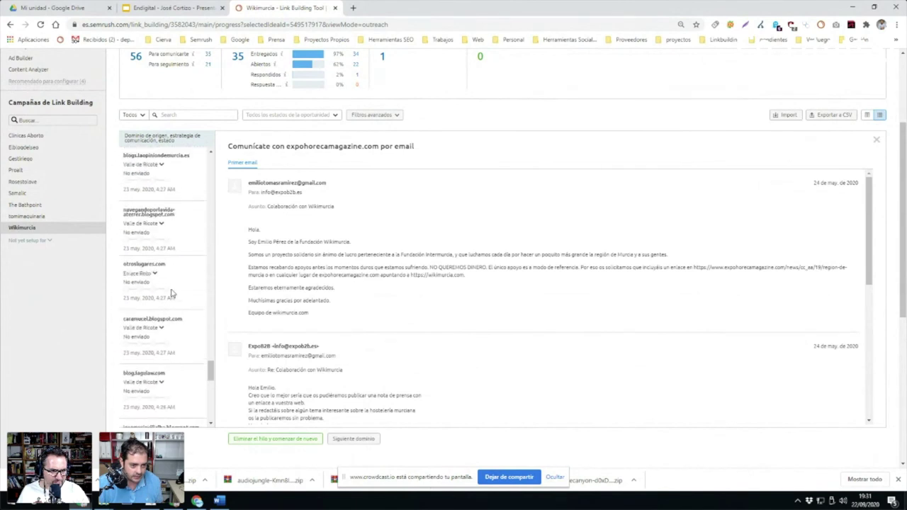
scroll(172, 297, down, 3)
scroll(170, 301, up, 6)
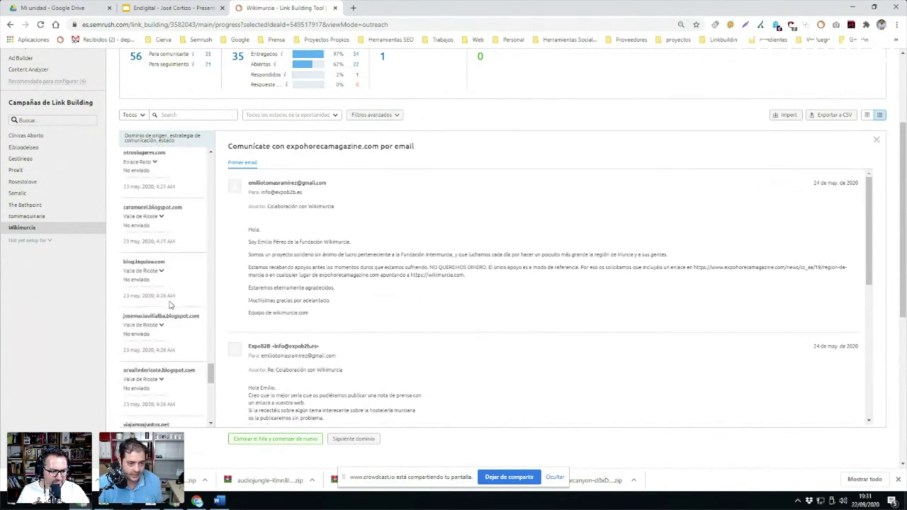
scroll(174, 297, up, 10)
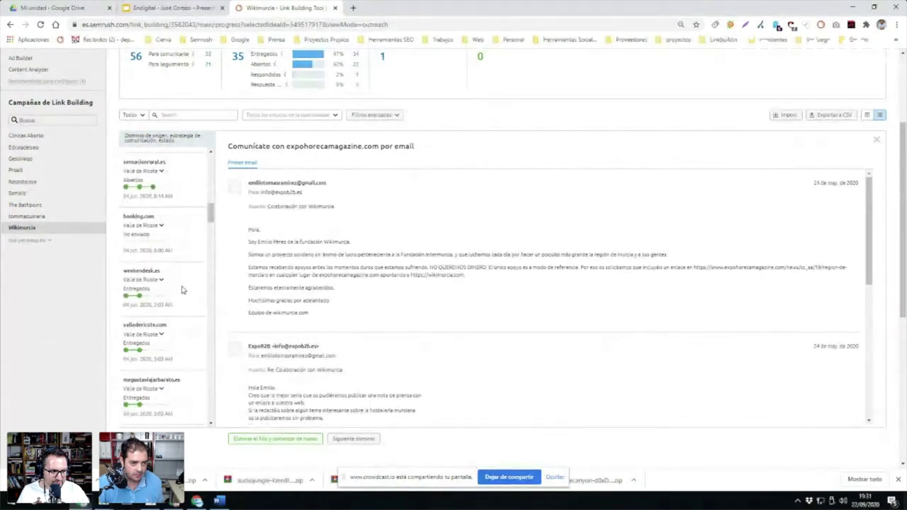
scroll(205, 241, up, 3)
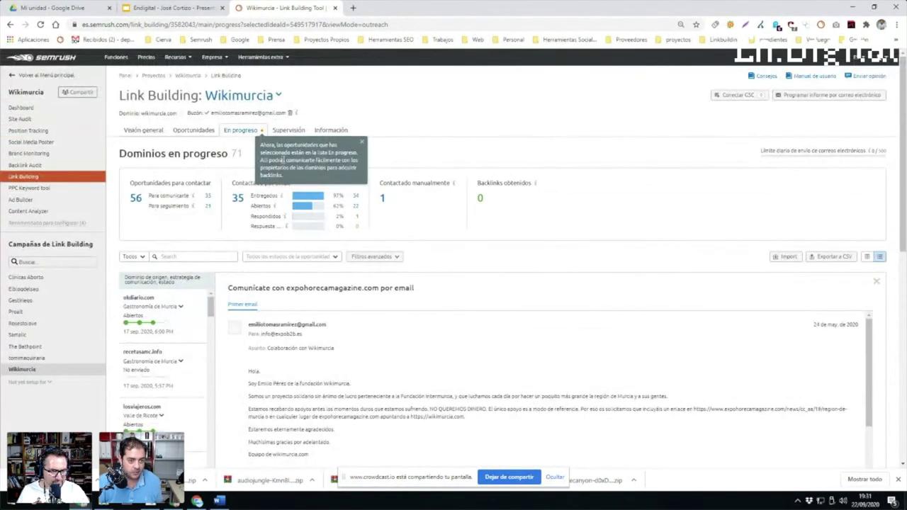
click(288, 130)
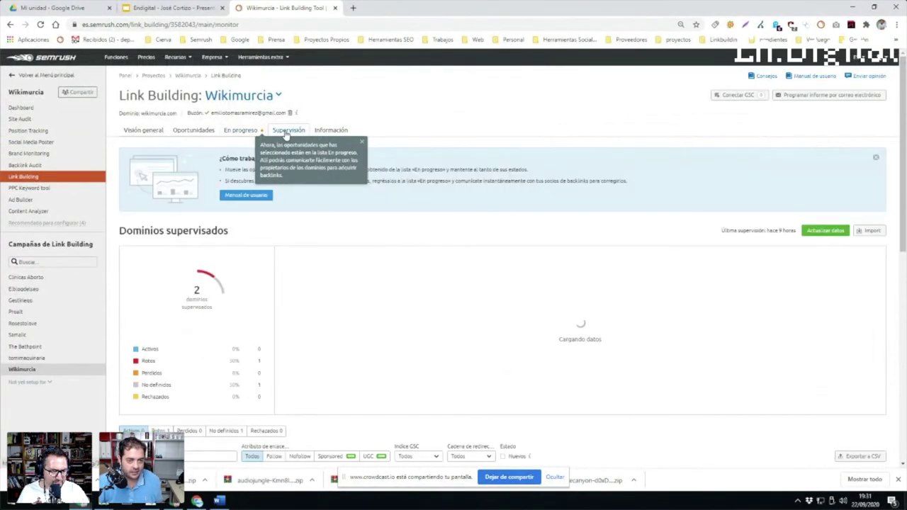
scroll(319, 247, down, 4)
scroll(321, 249, up, 4)
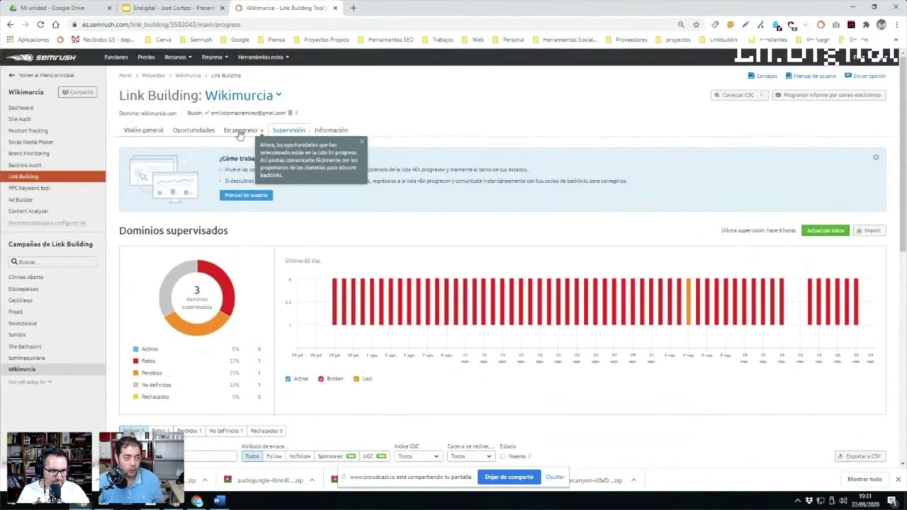
click(240, 132)
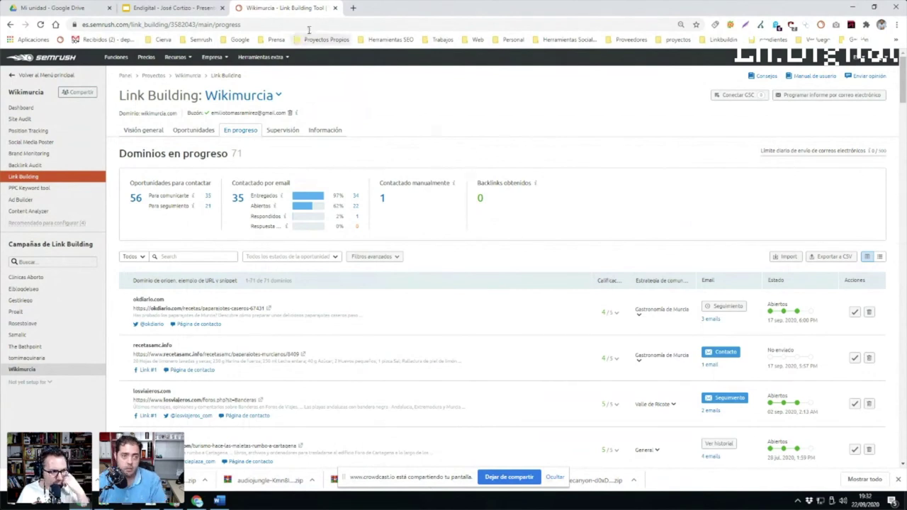
Close the SEMrush page and show the presentation's slide on auditing links and disavowing toxic ones in Google Slides
click(335, 8)
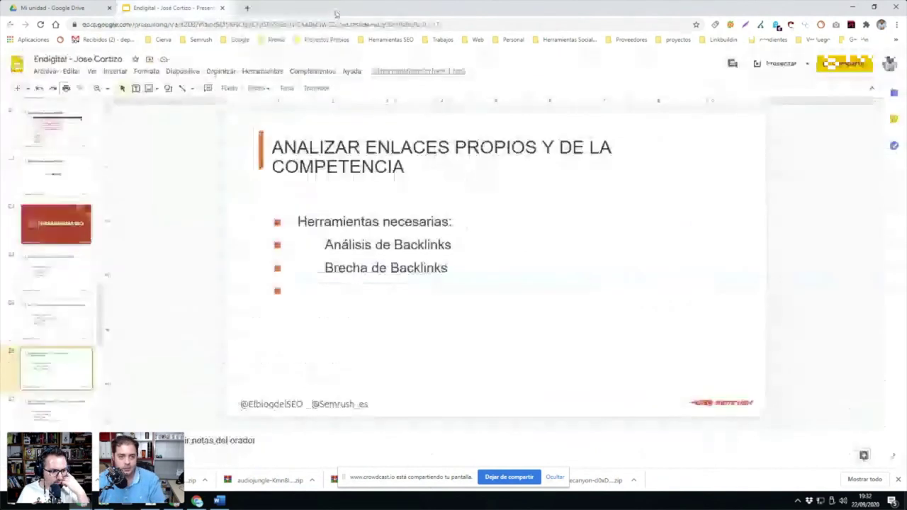
key(alt+Tab)
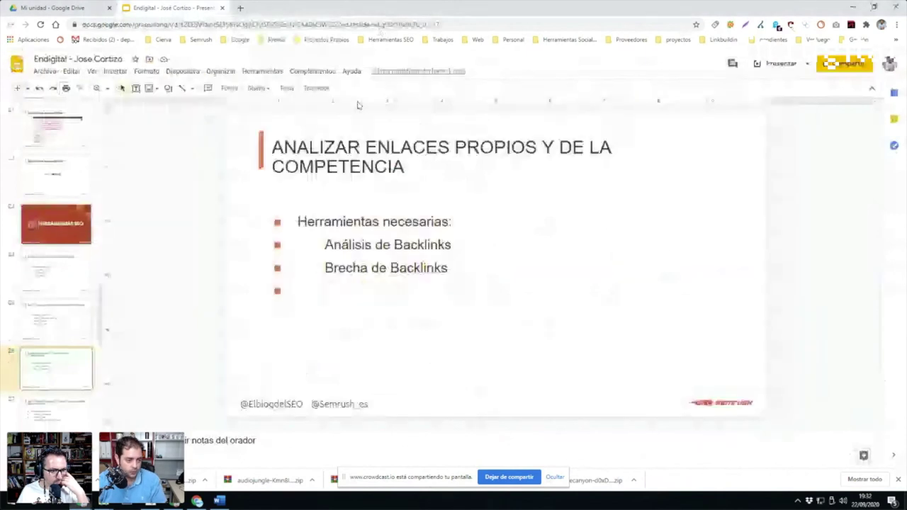
scroll(63, 273, down, 2)
click(62, 273)
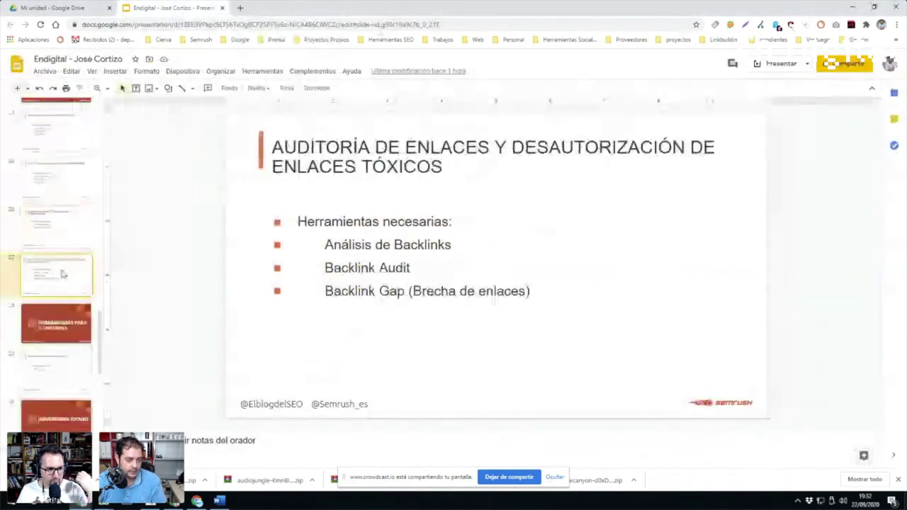